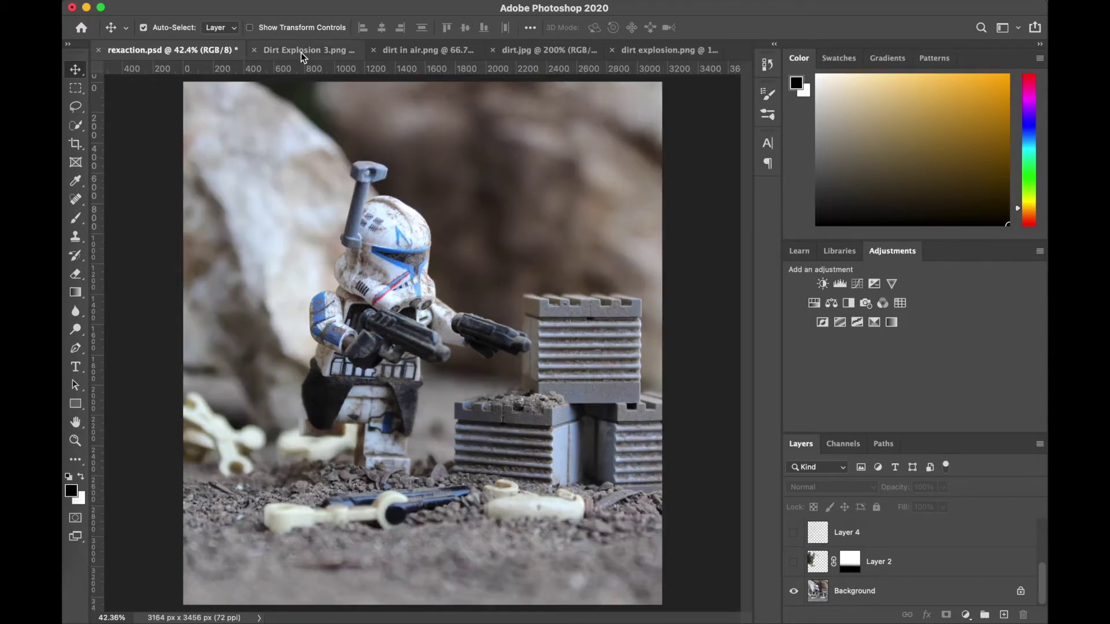
Compare with the Dirt Explosion 3.png source, then reveal the dust cloud layer in rexaction.psd.
{"action": "left_click", "coordinate": [301, 51]}
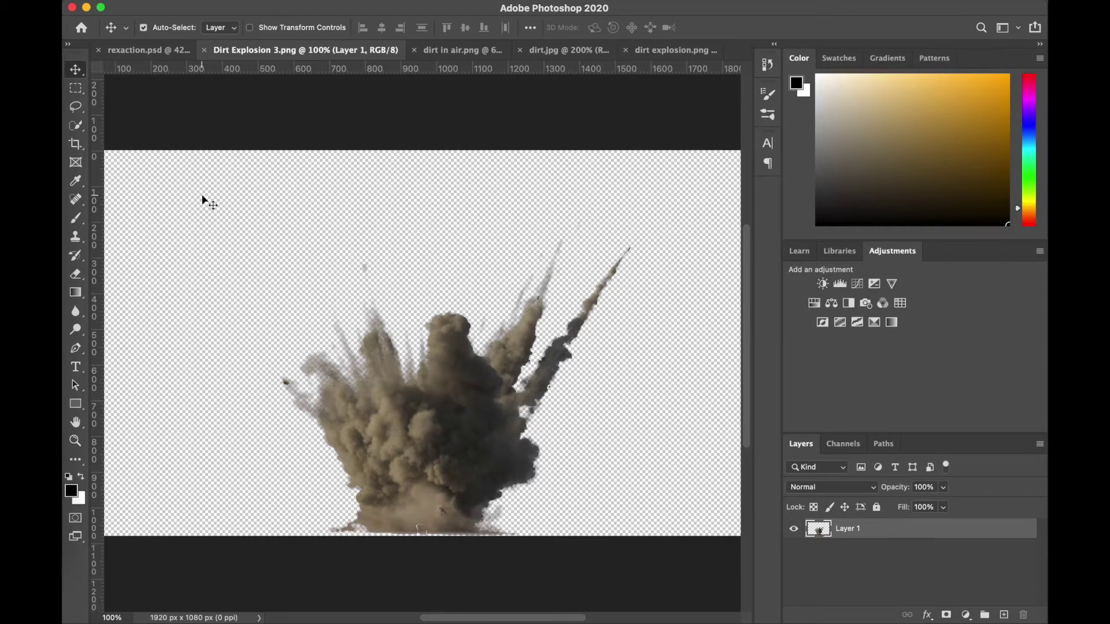
{"action": "left_click", "coordinate": [152, 50]}
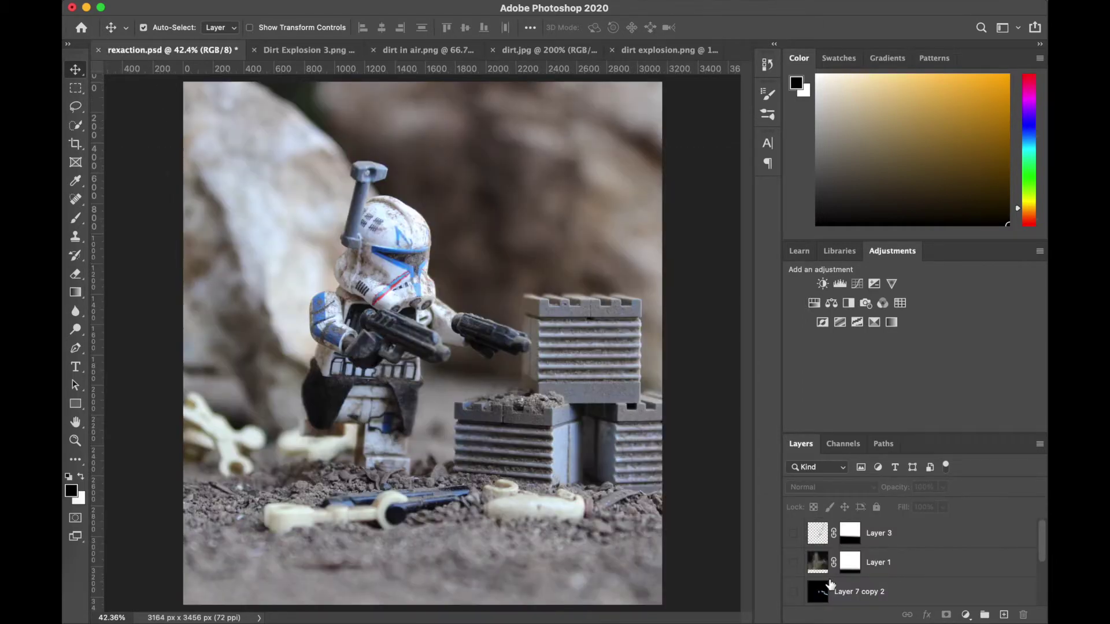
{"action": "scroll", "coordinate": [793, 567], "scroll_direction": "down", "scroll_amount": 3}
{"action": "left_click", "coordinate": [794, 562]}
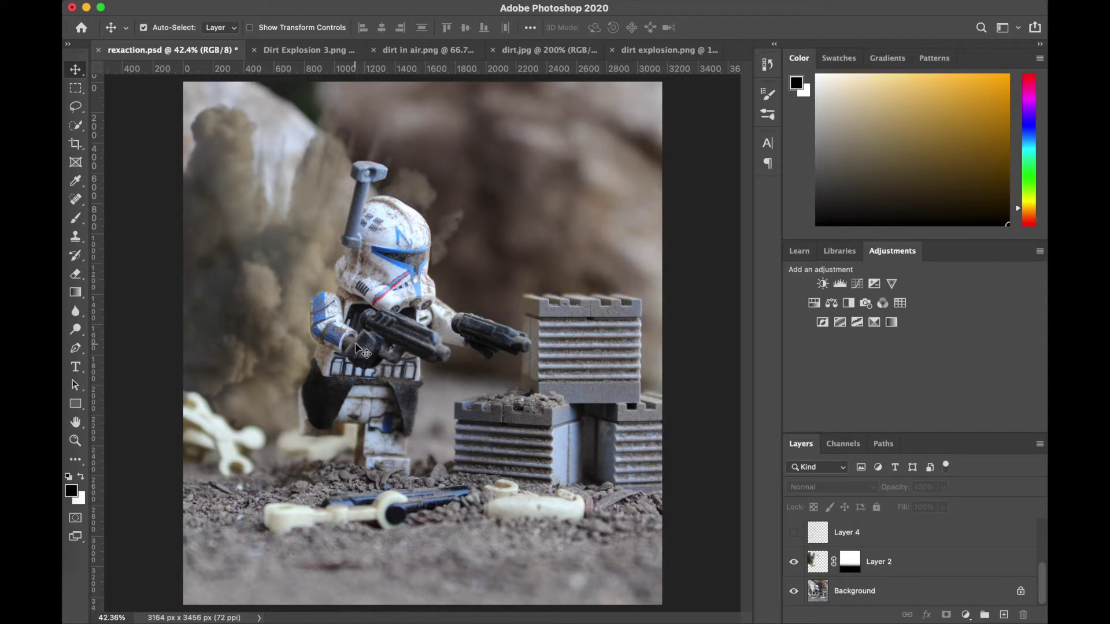
Reveal the flying dirt layer, check the dirt in air.png source, then reveal the blue blaster bolts.
{"action": "left_click", "coordinate": [794, 532]}
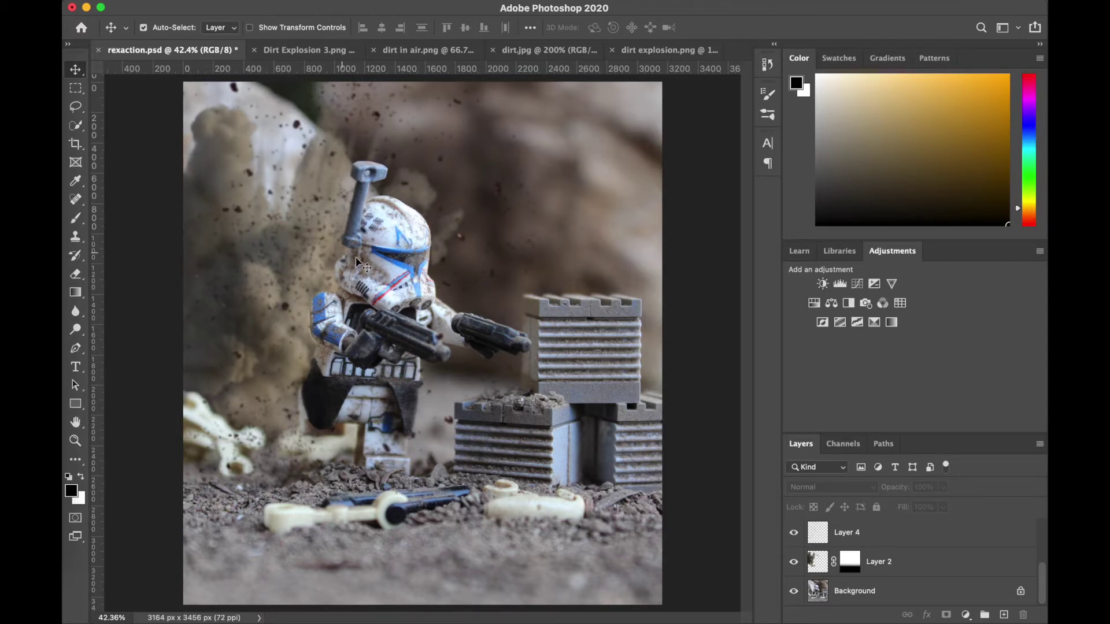
{"action": "left_click", "coordinate": [419, 48]}
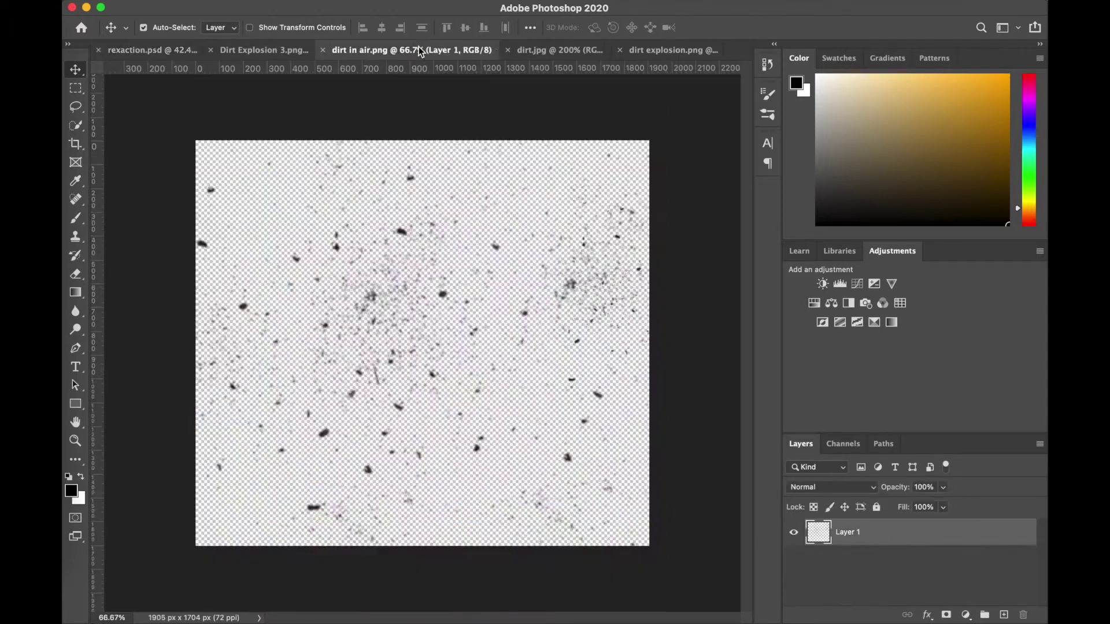
{"action": "left_click", "coordinate": [149, 48]}
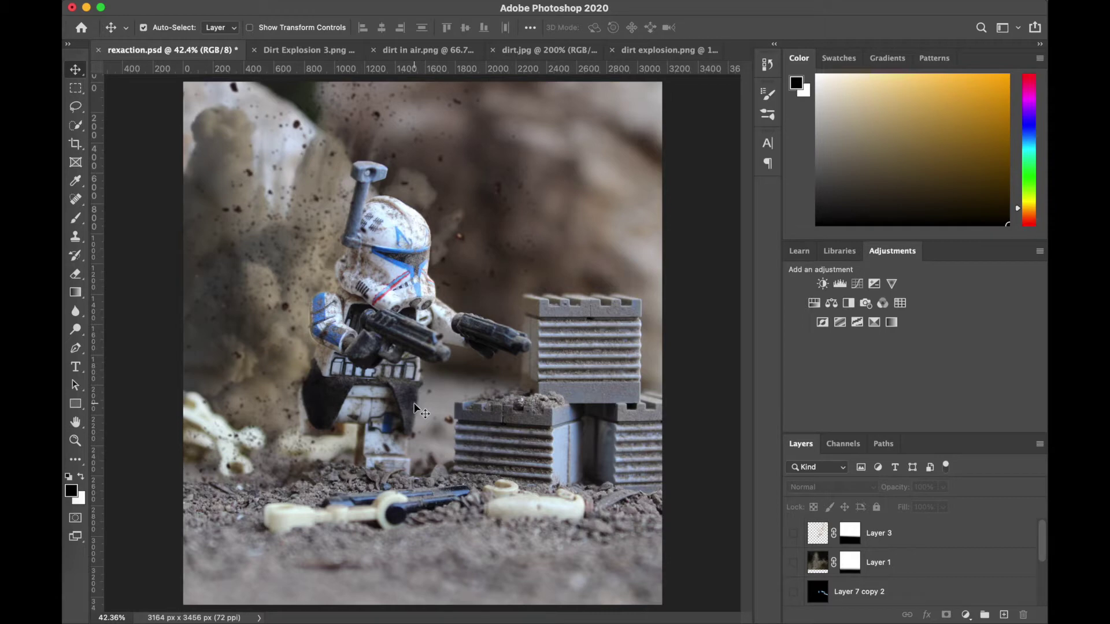
{"action": "left_click", "coordinate": [794, 591]}
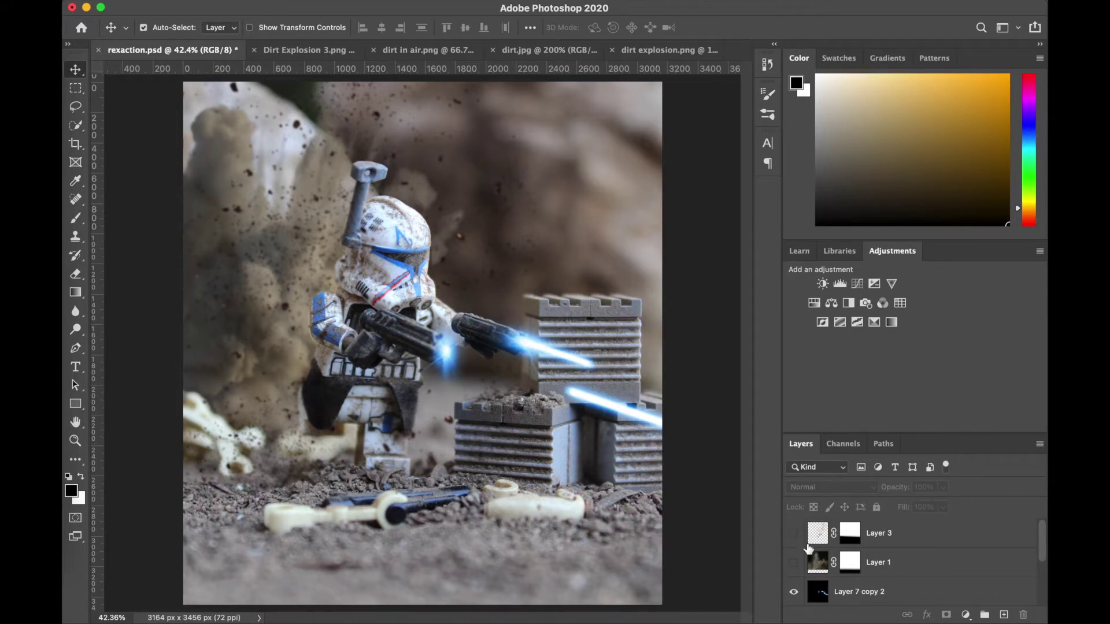
After viewing dirt.jpg, turn on the dusty haze Layer 1 and dirt-explosion Layer 3 in rexaction.psd.
{"action": "left_click", "coordinate": [546, 50]}
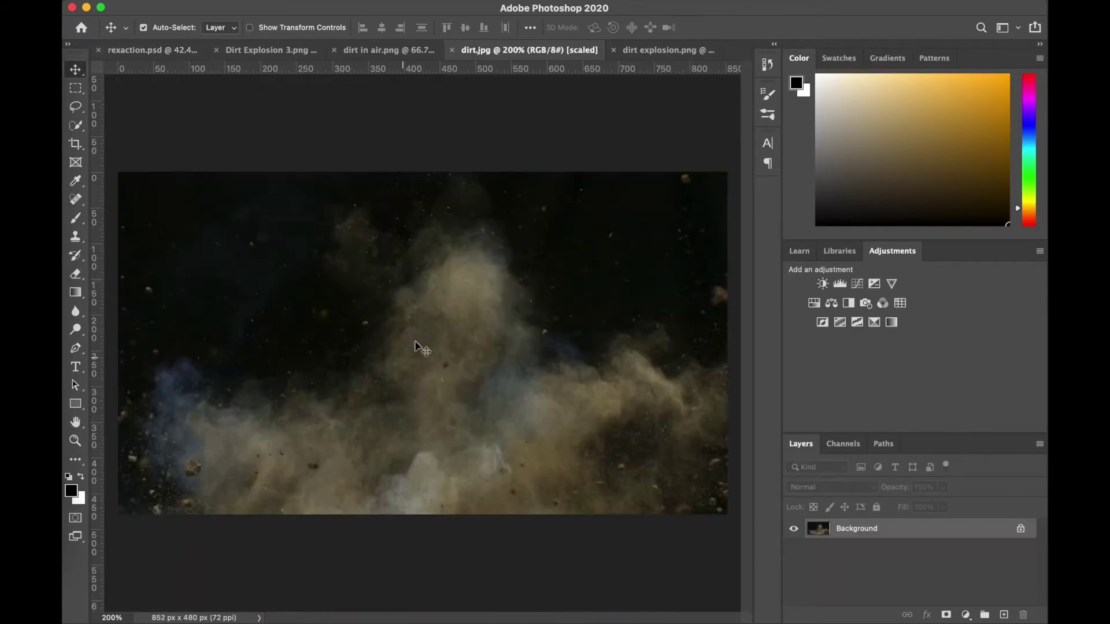
{"action": "left_click", "coordinate": [153, 51]}
{"action": "left_click", "coordinate": [794, 563]}
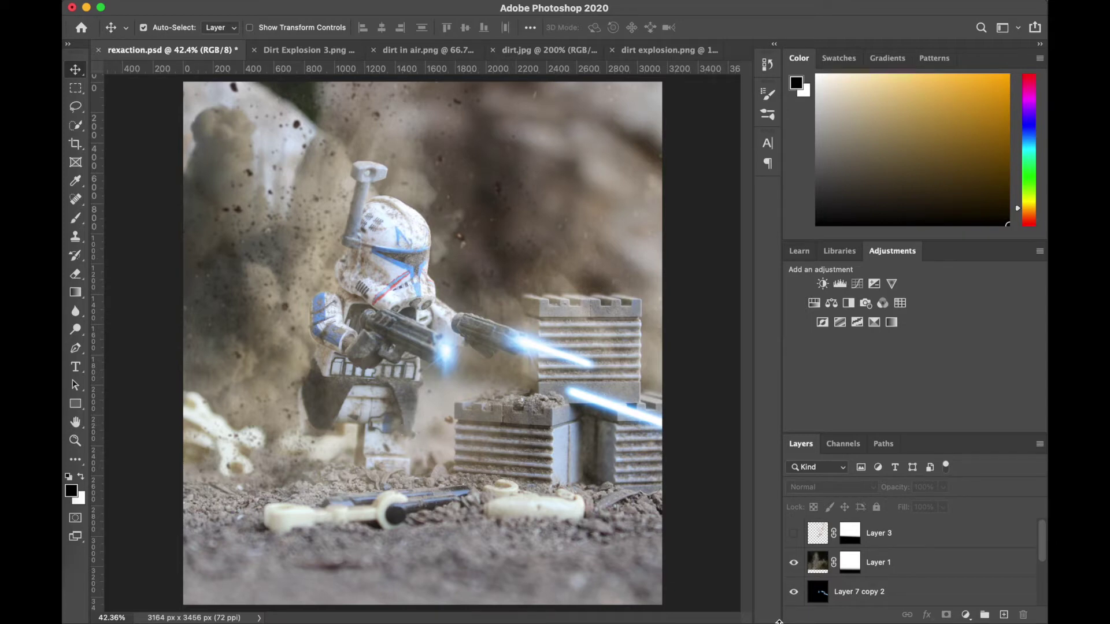
{"action": "left_click", "coordinate": [793, 533]}
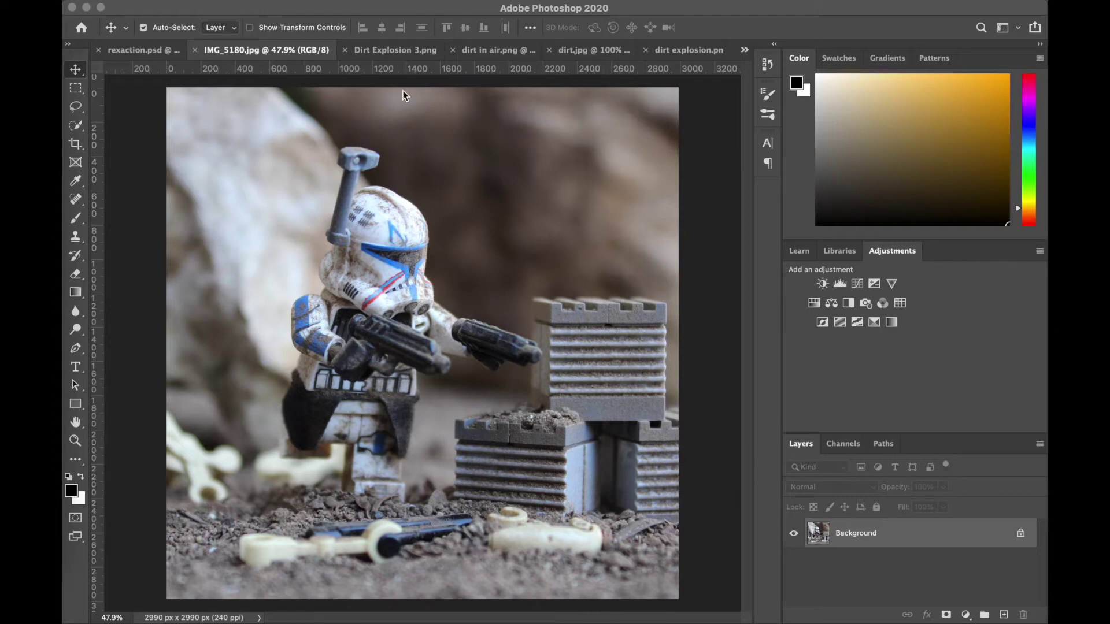
{"action": "left_click", "coordinate": [149, 51]}
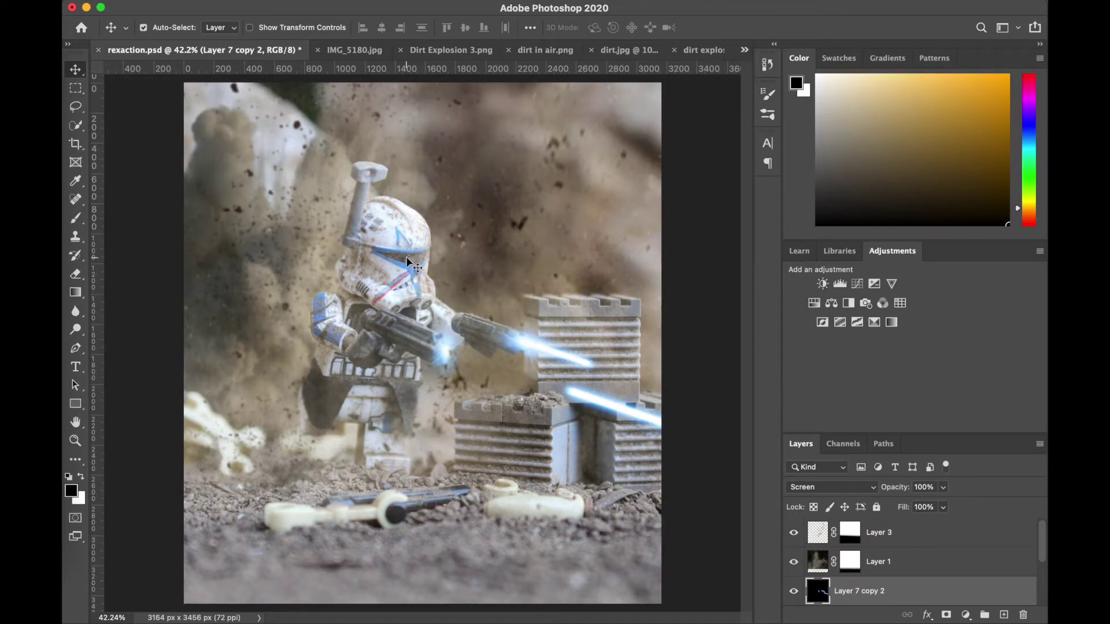
Drag the Dirt Explosion 3.png layer into IMG_5180.jpg and scale it up over the trooper.
{"action": "left_click", "coordinate": [355, 50]}
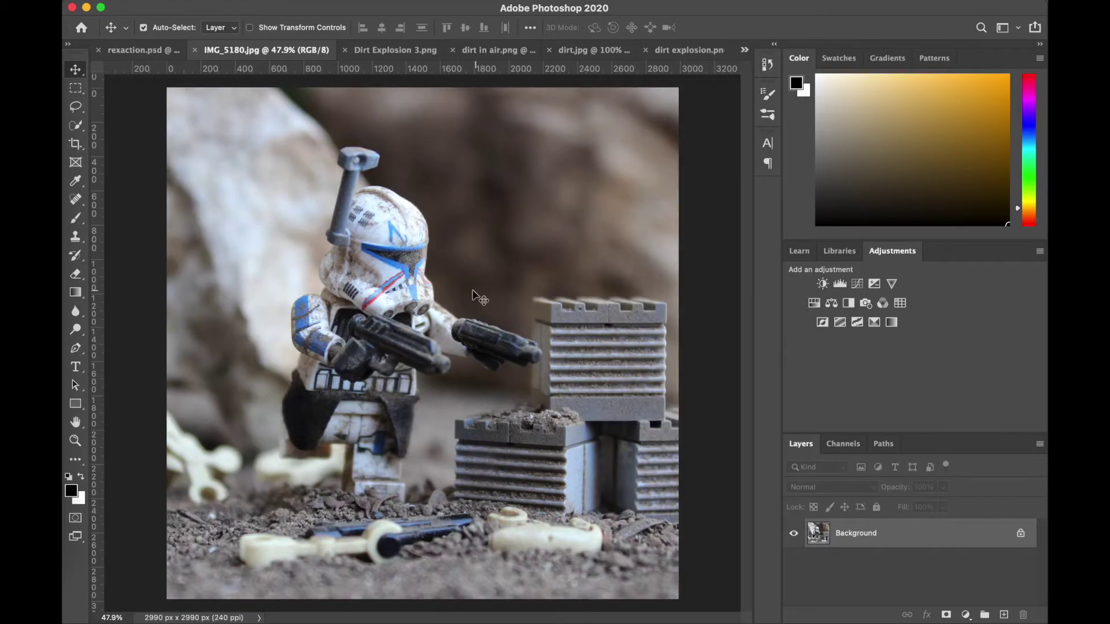
{"action": "left_click", "coordinate": [394, 51]}
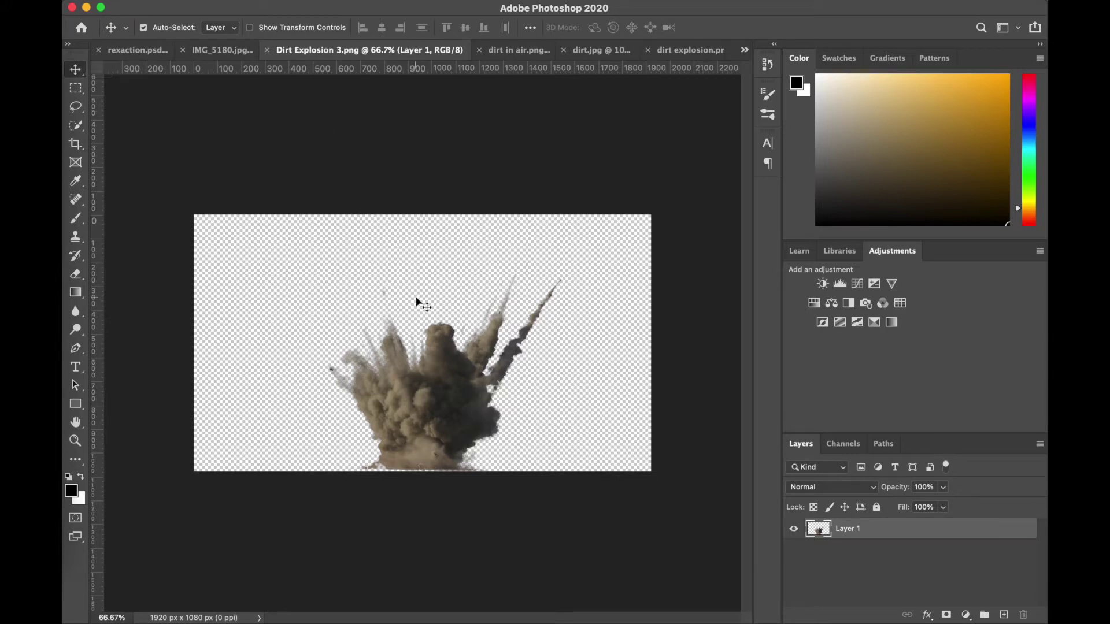
{"action": "left_click", "coordinate": [233, 55]}
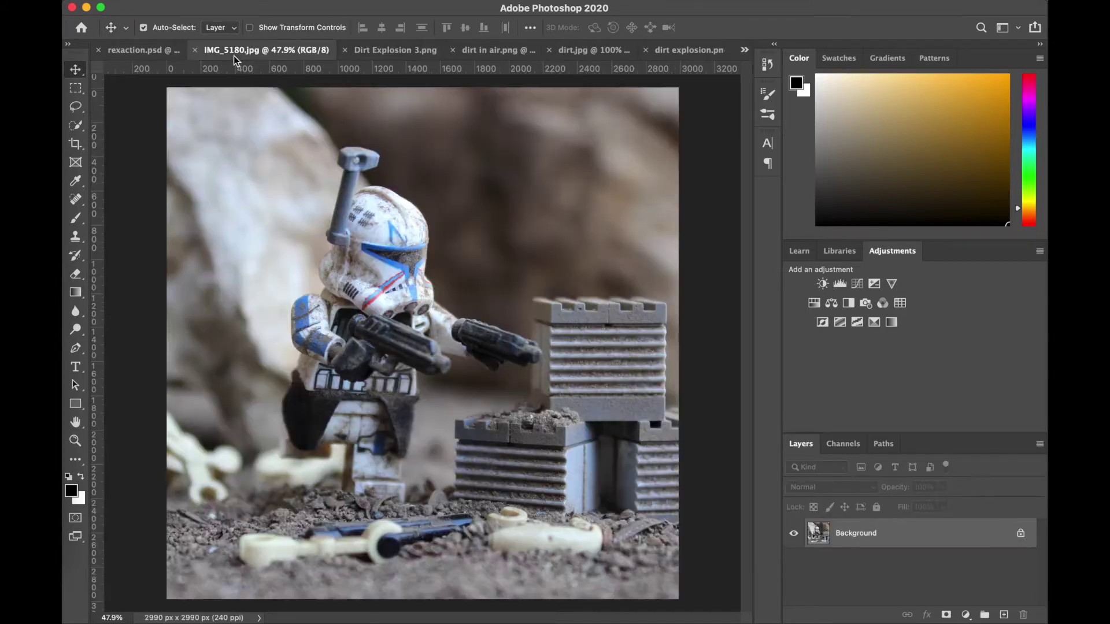
{"action": "left_click", "coordinate": [399, 52]}
{"action": "left_click_drag", "start_coordinate": [456, 405], "coordinate": [302, 354]}
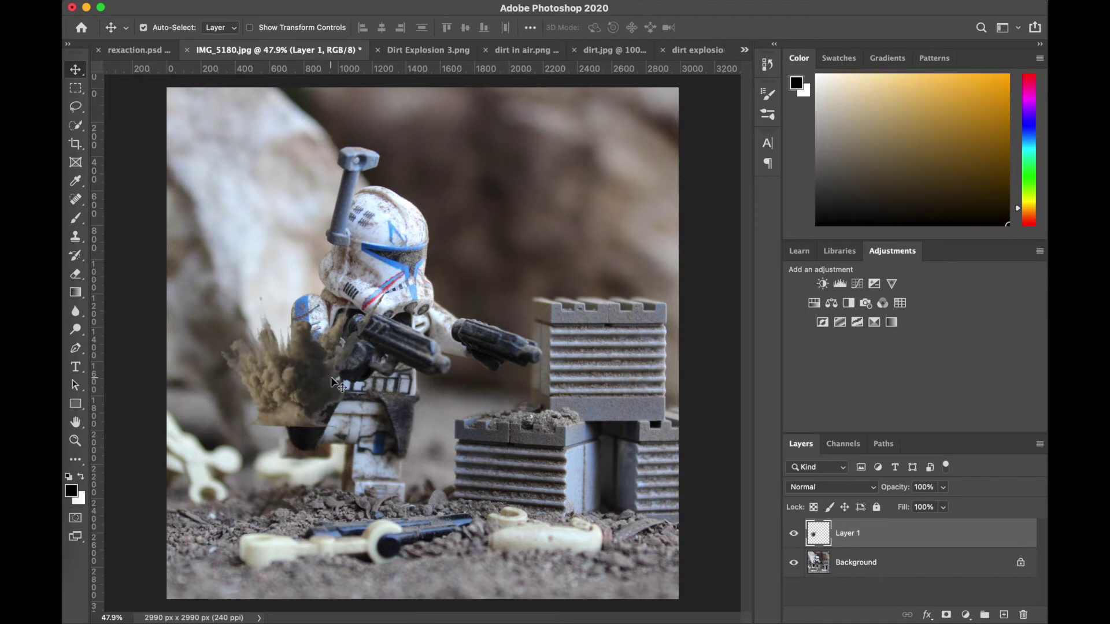
{"action": "key", "text": "super+t"}
{"action": "left_click_drag", "start_coordinate": [137, 255], "coordinate": [302, 249]}
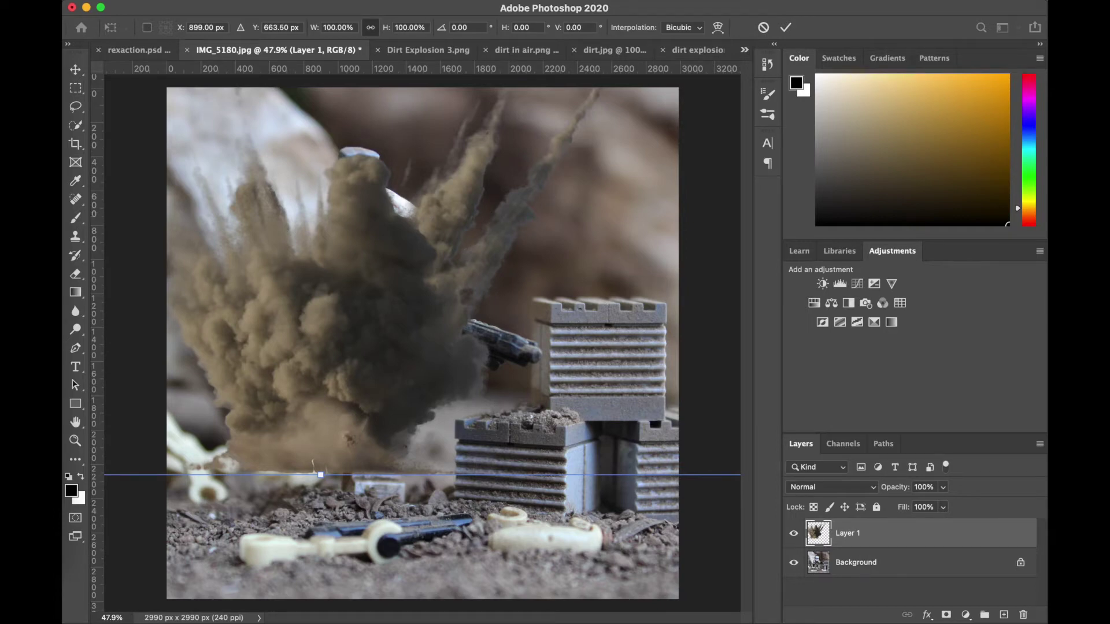
Flip the explosion horizontally, shift it left over the trooper, and commit the transform.
{"action": "left_click", "coordinate": [153, 0]}
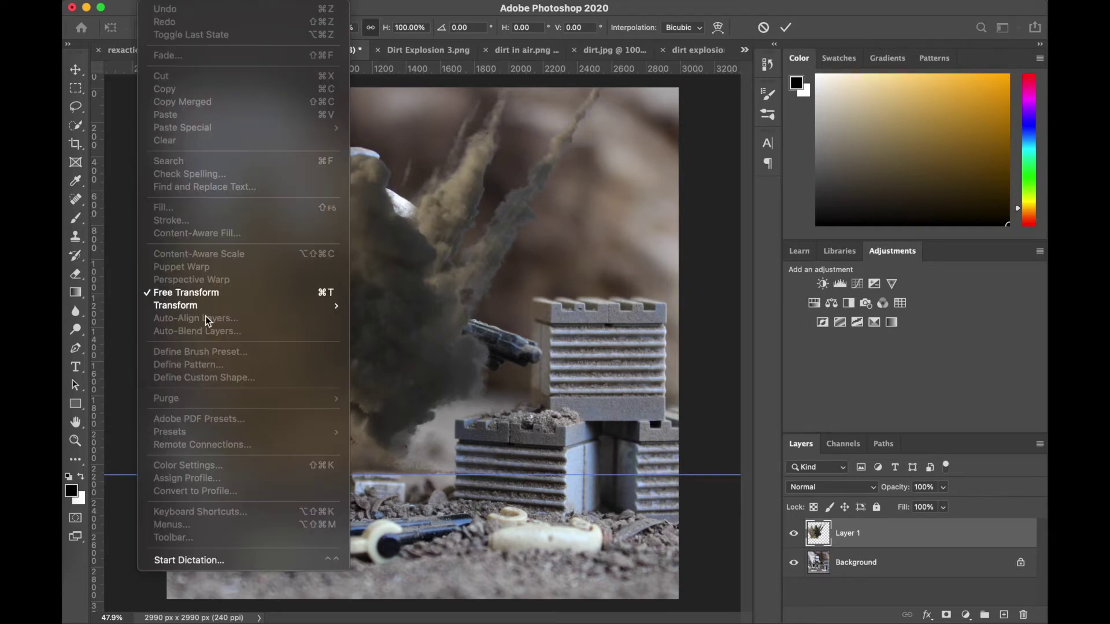
{"action": "mouse_move", "coordinate": [214, 309]}
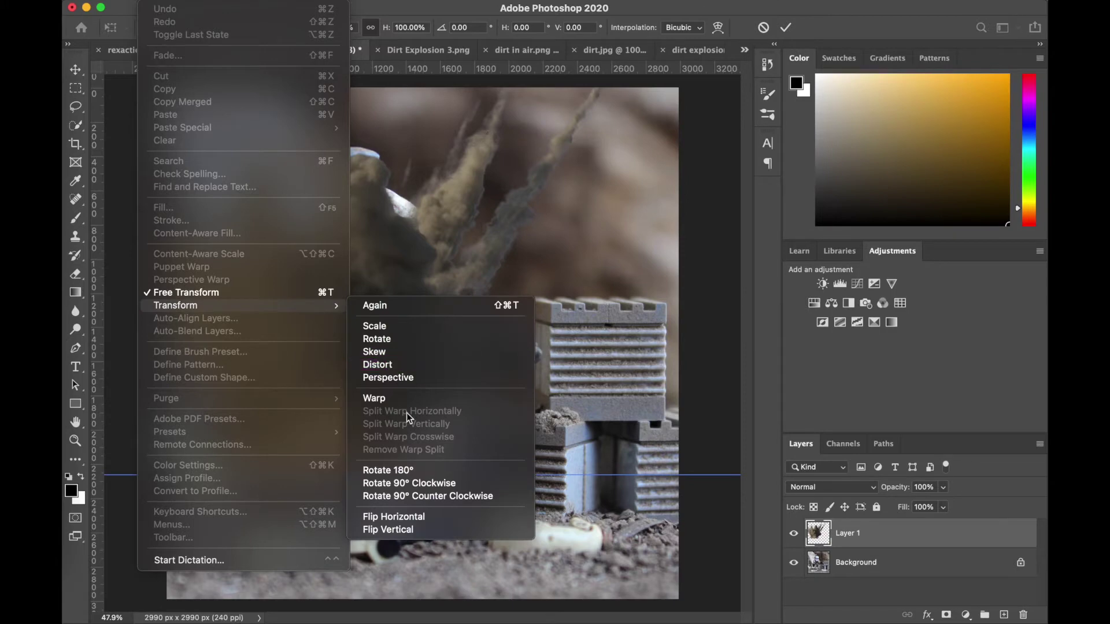
{"action": "left_click", "coordinate": [408, 520]}
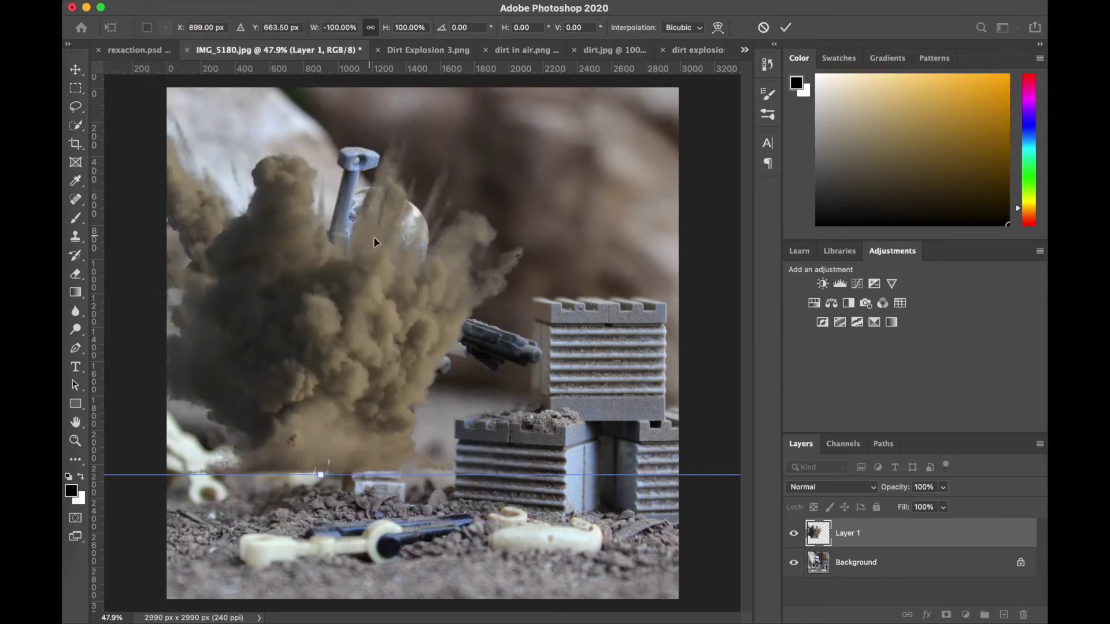
{"action": "left_click_drag", "start_coordinate": [318, 278], "coordinate": [231, 267]}
{"action": "key", "text": "Return"}
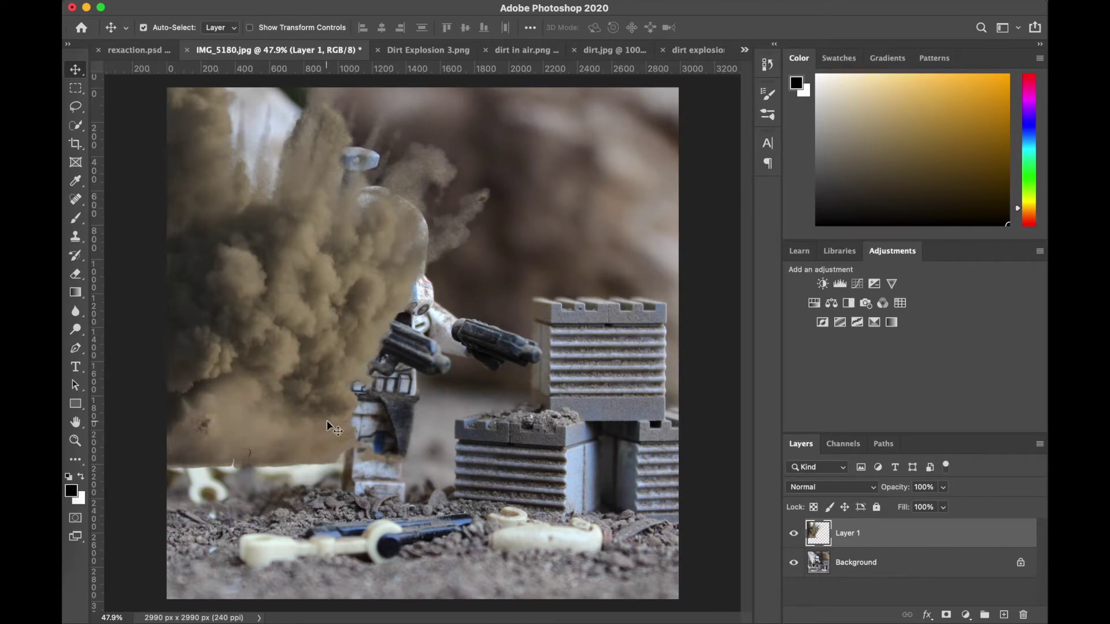
{"action": "left_click", "coordinate": [75, 273]}
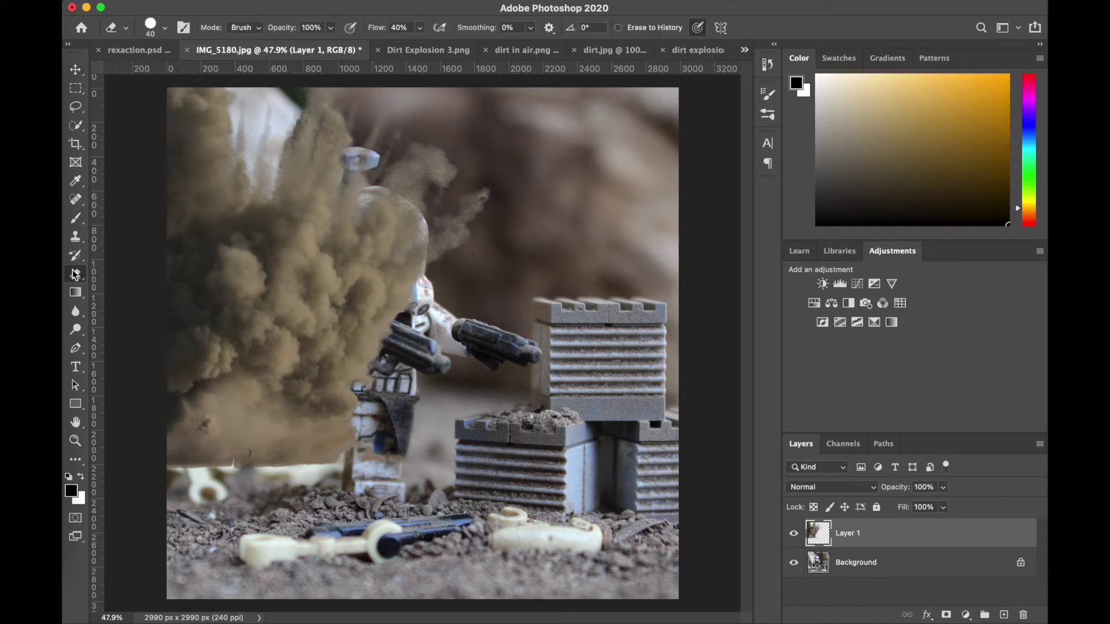
{"action": "left_click", "coordinate": [165, 27]}
Resize the eraser, fade the dust layer to 55% opacity, and erase dust off the helmet.
{"action": "left_click_drag", "start_coordinate": [162, 73], "coordinate": [166, 76]}
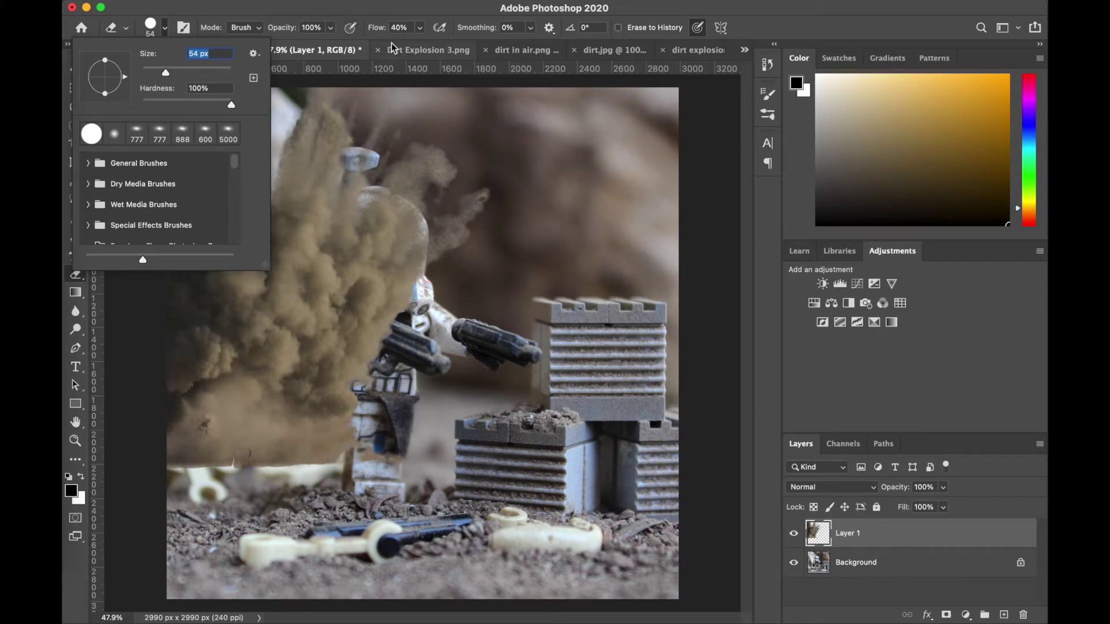
{"action": "left_click", "coordinate": [165, 28]}
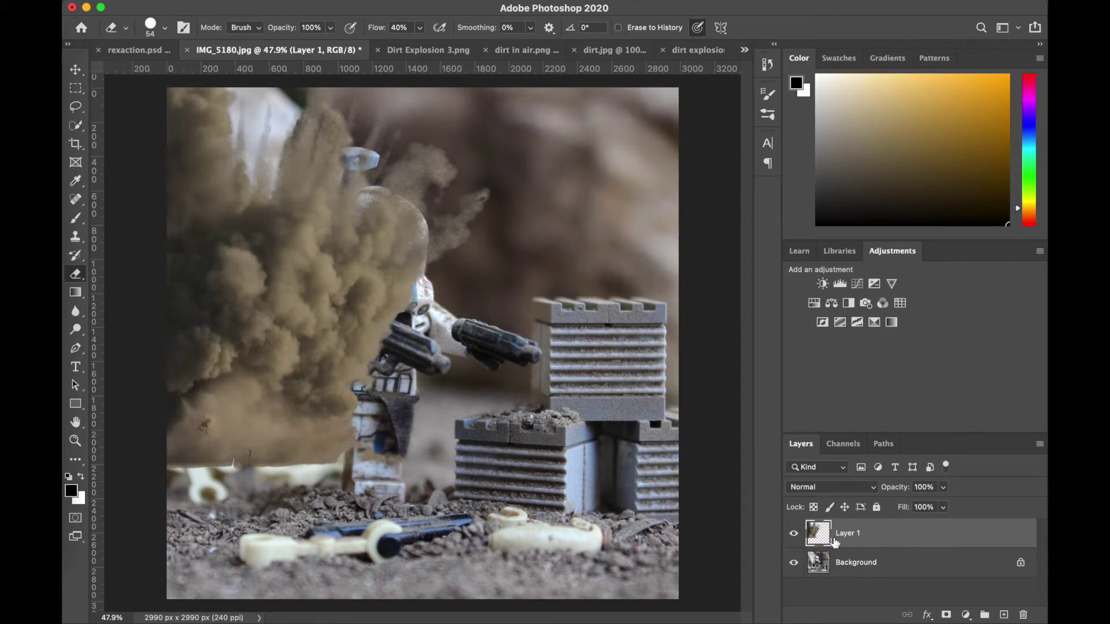
{"action": "left_click", "coordinate": [943, 507]}
{"action": "left_click", "coordinate": [922, 507]}
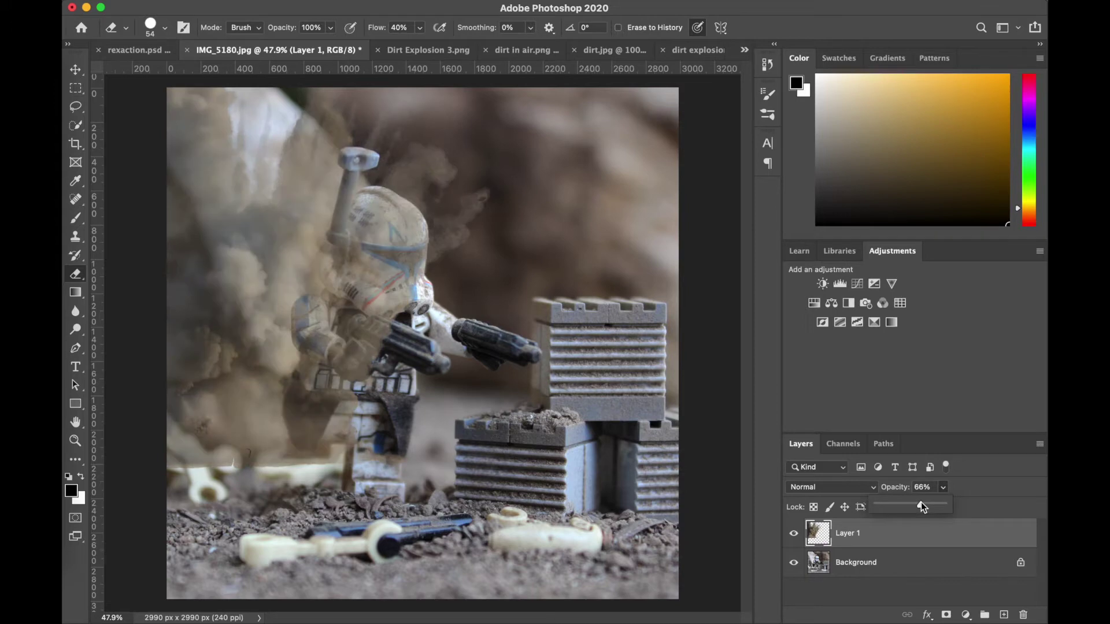
{"action": "left_click_drag", "start_coordinate": [922, 506], "coordinate": [913, 505]}
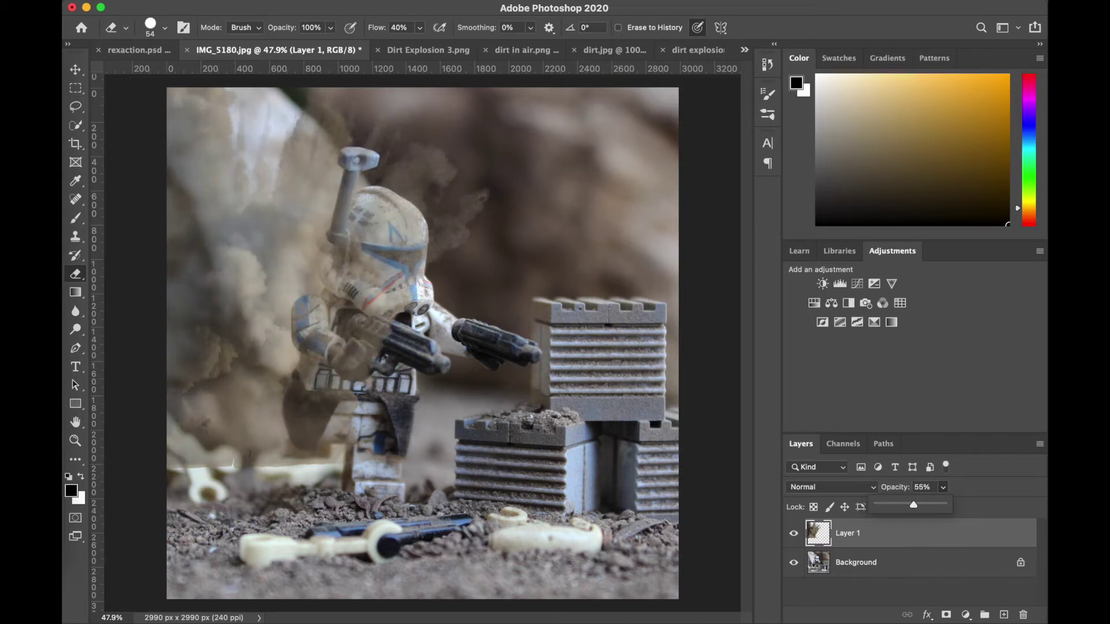
{"action": "left_click_drag", "start_coordinate": [330, 297], "coordinate": [357, 228]}
{"action": "scroll", "coordinate": [317, 283], "scroll_direction": "up", "scroll_amount": 5}
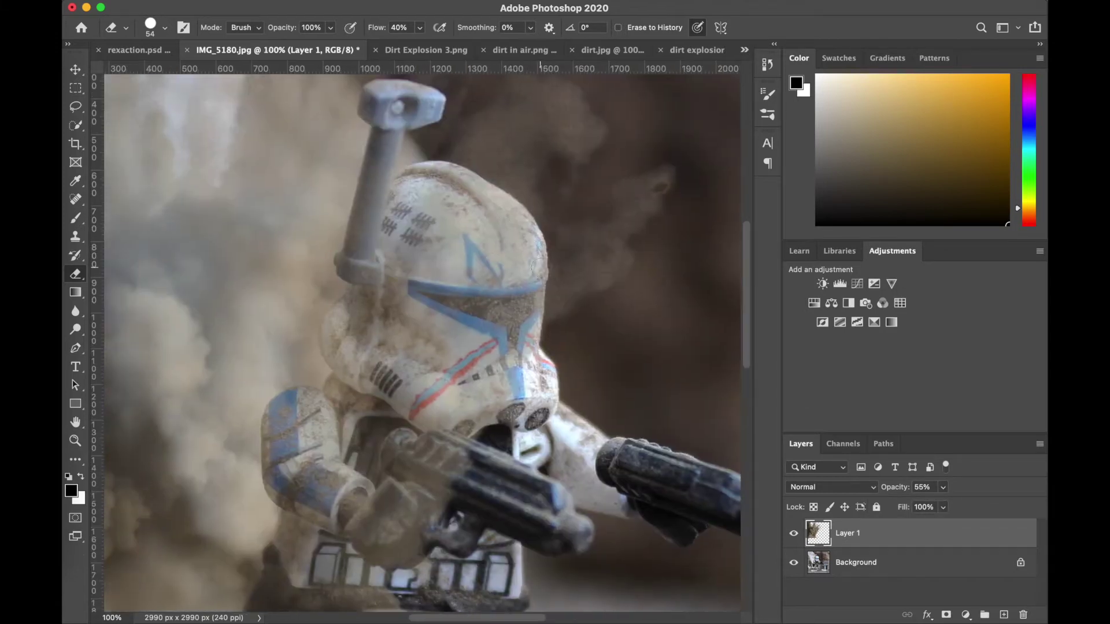
Erase dust off the helmet's top and sides with a 35 px eraser, continuing down the arm.
{"action": "left_click_drag", "start_coordinate": [537, 264], "coordinate": [512, 210]}
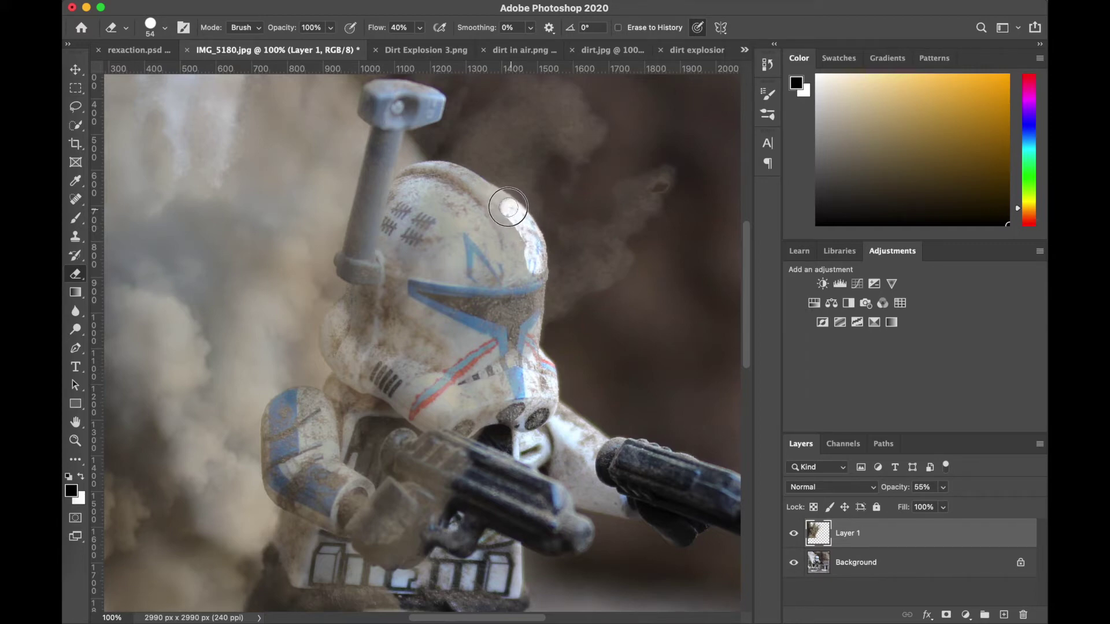
{"action": "mouse_move", "coordinate": [508, 207]}
{"action": "left_mouse_down"}
{"action": "mouse_move", "coordinate": [432, 169]}
{"action": "mouse_move", "coordinate": [405, 179]}
{"action": "mouse_move", "coordinate": [380, 217]}
{"action": "mouse_move", "coordinate": [387, 136]}
{"action": "mouse_move", "coordinate": [370, 98]}
{"action": "mouse_move", "coordinate": [398, 93]}
{"action": "mouse_move", "coordinate": [426, 97]}
{"action": "mouse_move", "coordinate": [418, 118]}
{"action": "mouse_move", "coordinate": [375, 106]}
{"action": "mouse_move", "coordinate": [381, 134]}
{"action": "mouse_move", "coordinate": [360, 220]}
{"action": "left_mouse_up"}
{"action": "scroll", "coordinate": [359, 220], "scroll_direction": "up", "scroll_amount": 2}
{"action": "left_click", "coordinate": [159, 29]}
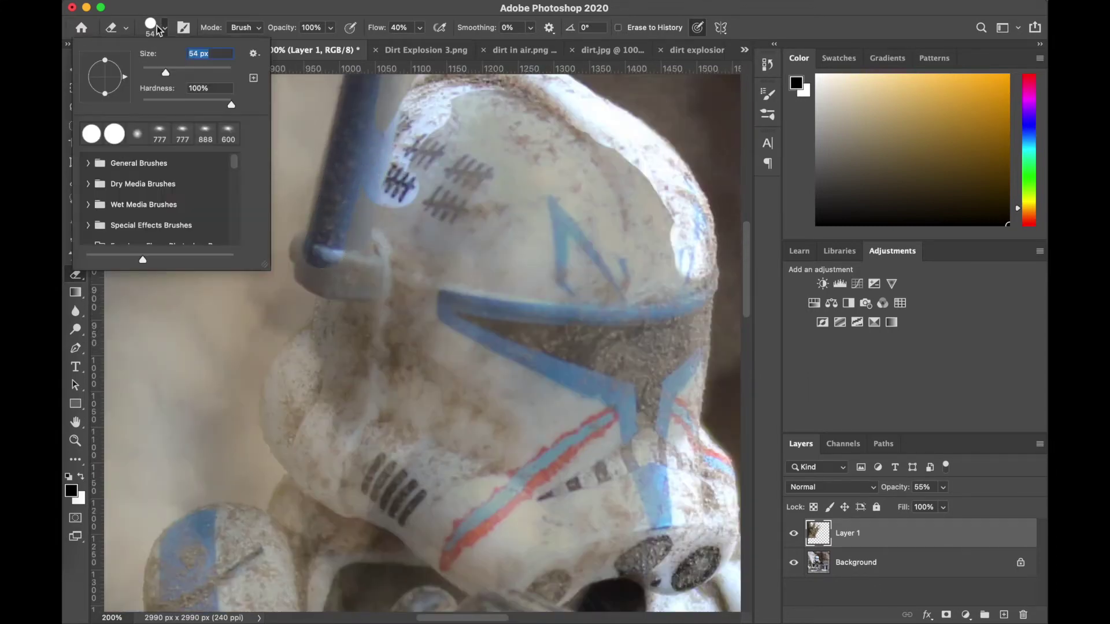
{"action": "type", "text": "35"}
{"action": "key", "text": "Return"}
{"action": "mouse_move", "coordinate": [305, 248]}
{"action": "left_mouse_down"}
{"action": "mouse_move", "coordinate": [328, 323]}
{"action": "mouse_move", "coordinate": [295, 352]}
{"action": "mouse_move", "coordinate": [272, 408]}
{"action": "mouse_move", "coordinate": [299, 469]}
{"action": "mouse_move", "coordinate": [288, 498]}
{"action": "mouse_move", "coordinate": [192, 534]}
{"action": "left_mouse_up"}
{"action": "scroll", "coordinate": [332, 478], "scroll_direction": "down", "scroll_amount": 10}
{"action": "scroll", "coordinate": [332, 478], "scroll_direction": "left", "scroll_amount": 7}
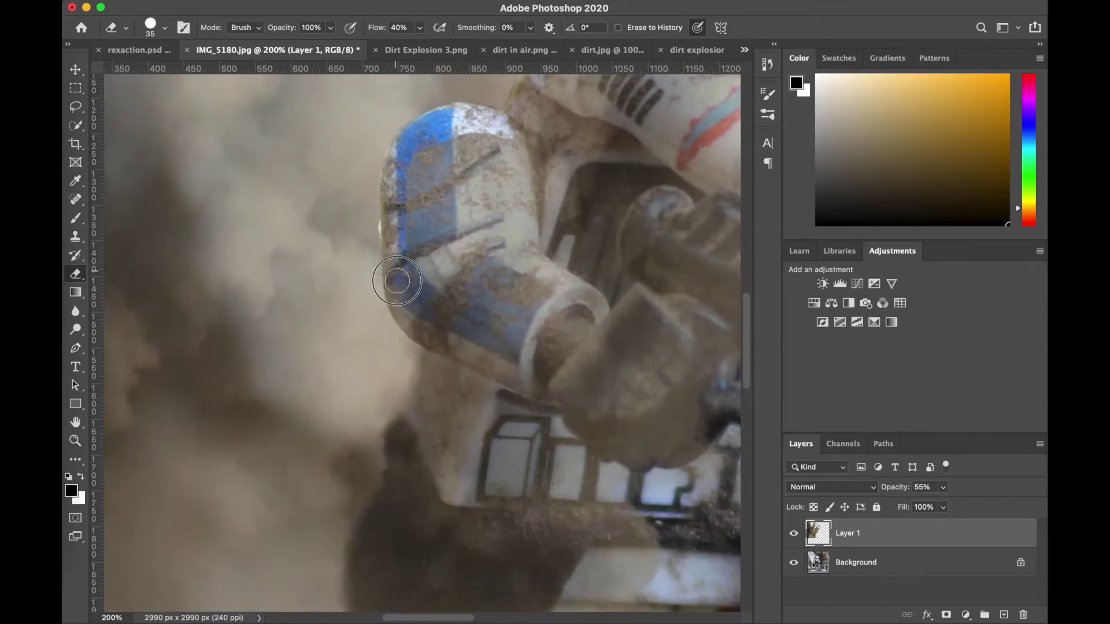
{"action": "mouse_move", "coordinate": [397, 281]}
{"action": "left_mouse_down"}
{"action": "mouse_move", "coordinate": [402, 303]}
{"action": "mouse_move", "coordinate": [438, 343]}
{"action": "mouse_move", "coordinate": [397, 463]}
{"action": "left_mouse_up"}
{"action": "scroll", "coordinate": [442, 285], "scroll_direction": "down", "scroll_amount": 2}
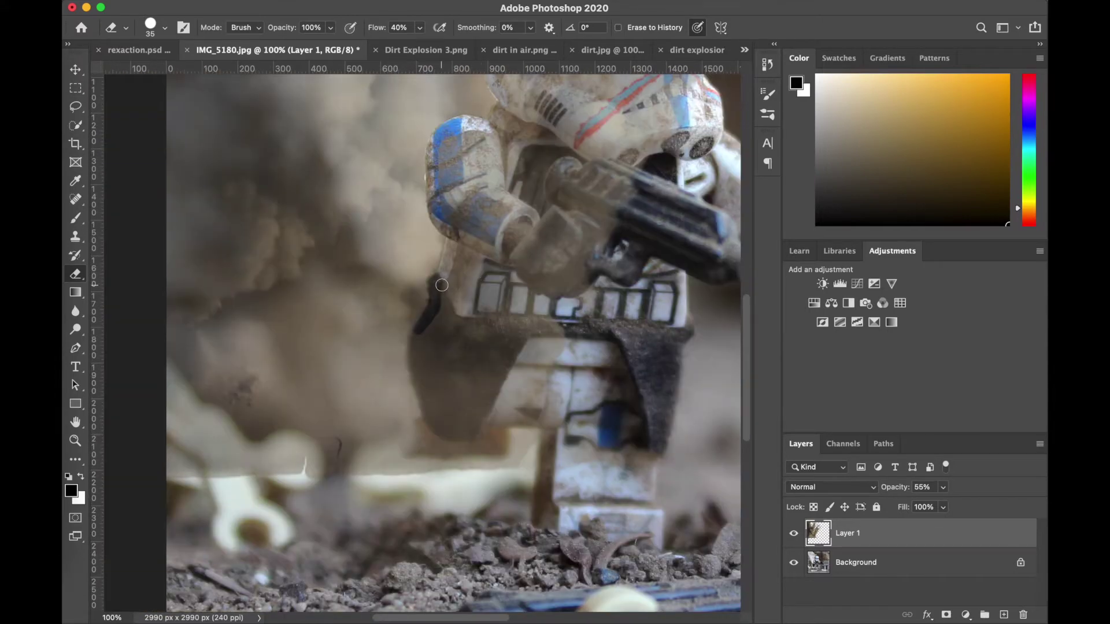
Make the dust layer partly transparent to check edges and erase along the trooper's outline.
{"action": "left_click_drag", "start_coordinate": [943, 487], "coordinate": [925, 501]}
{"action": "left_click_drag", "start_coordinate": [416, 330], "coordinate": [422, 397]}
{"action": "scroll", "coordinate": [421, 396], "scroll_direction": "up", "scroll_amount": 3}
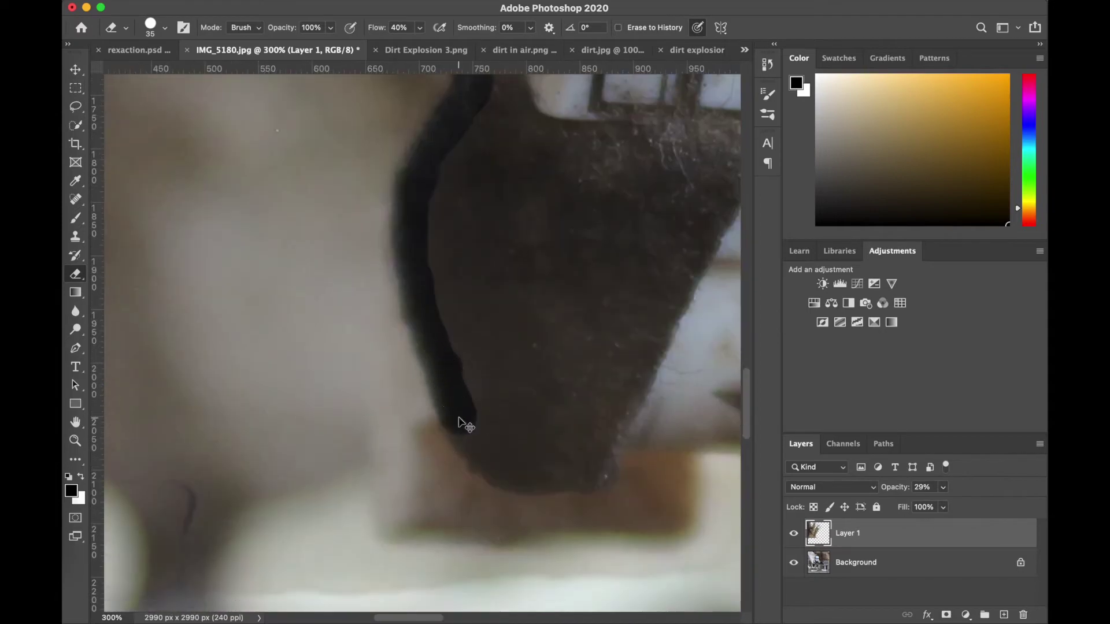
{"action": "scroll", "coordinate": [463, 424], "scroll_direction": "down", "scroll_amount": 3}
{"action": "scroll", "coordinate": [408, 302], "scroll_direction": "up", "scroll_amount": 2}
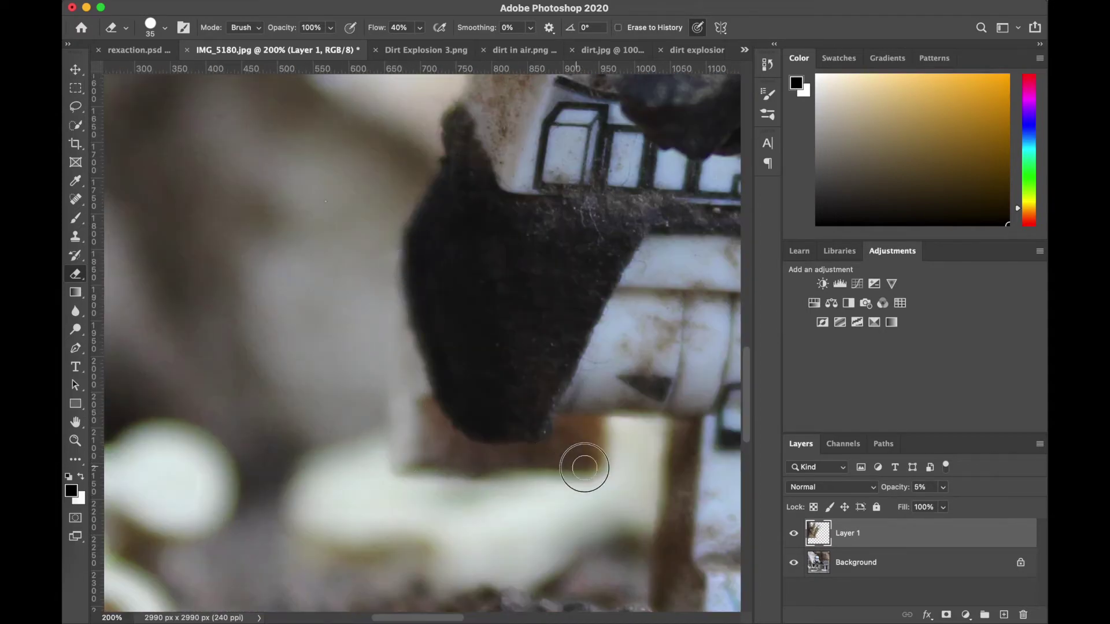
{"action": "scroll", "coordinate": [527, 200], "scroll_direction": "down", "scroll_amount": 2}
{"action": "scroll", "coordinate": [526, 200], "scroll_direction": "right", "scroll_amount": 2}
{"action": "left_click", "coordinate": [943, 507]}
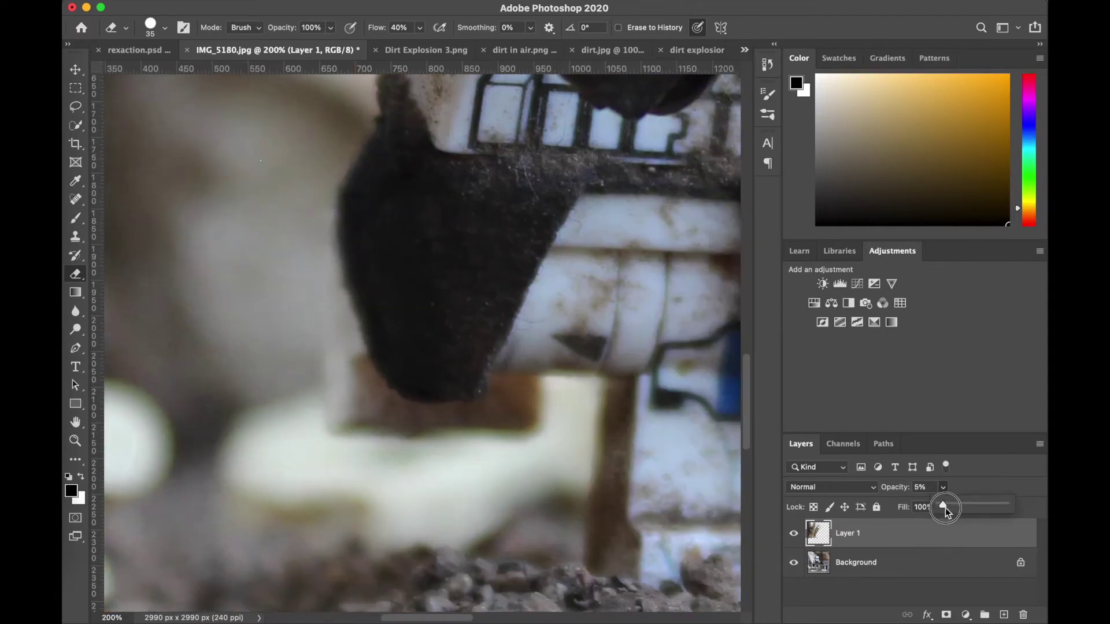
{"action": "left_click_drag", "start_coordinate": [946, 512], "coordinate": [953, 509]}
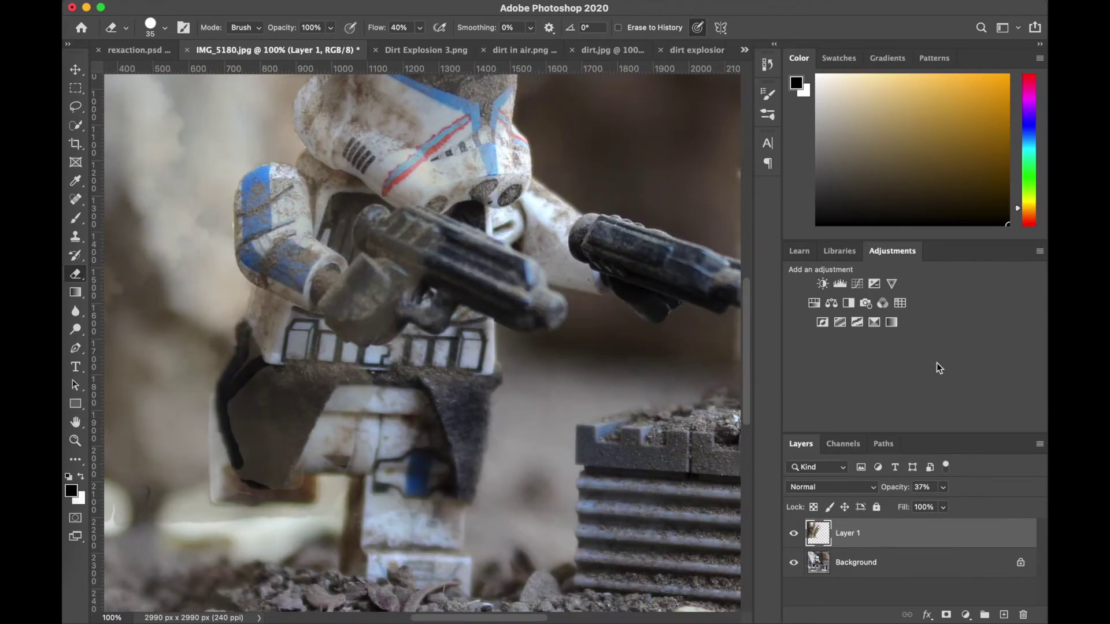
{"action": "left_click_drag", "start_coordinate": [944, 507], "coordinate": [971, 507]}
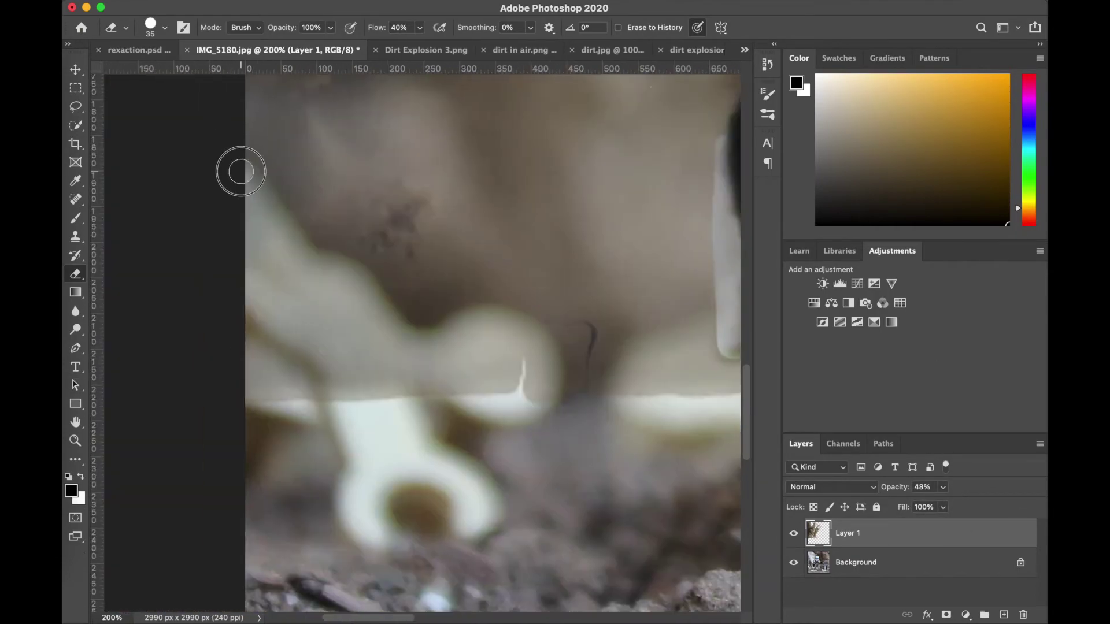
{"action": "mouse_move", "coordinate": [238, 168]}
{"action": "left_mouse_down"}
{"action": "mouse_move", "coordinate": [285, 234]}
{"action": "mouse_move", "coordinate": [438, 343]}
{"action": "mouse_move", "coordinate": [518, 324]}
{"action": "mouse_move", "coordinate": [545, 396]}
{"action": "mouse_move", "coordinate": [477, 318]}
{"action": "mouse_move", "coordinate": [488, 327]}
{"action": "mouse_move", "coordinate": [559, 297]}
{"action": "mouse_move", "coordinate": [461, 342]}
{"action": "mouse_move", "coordinate": [463, 374]}
{"action": "left_mouse_up"}
Fit the whole image in view and return the dust layer to full opacity.
{"action": "scroll", "coordinate": [461, 355], "scroll_direction": "right", "scroll_amount": 5}
{"action": "key", "text": "super+0"}
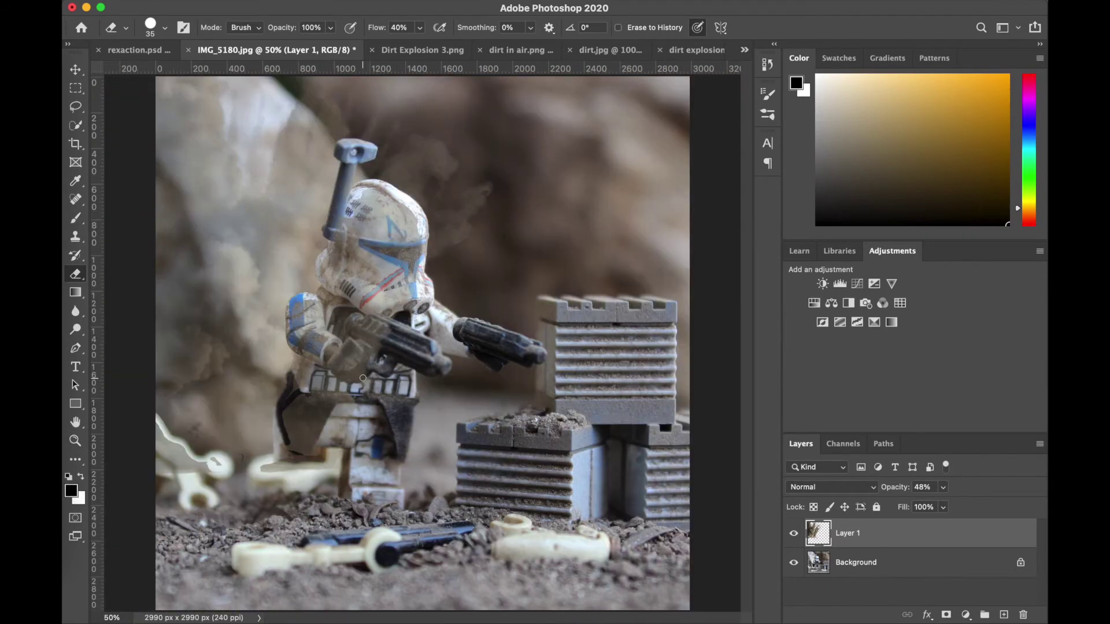
{"action": "key", "text": "v"}
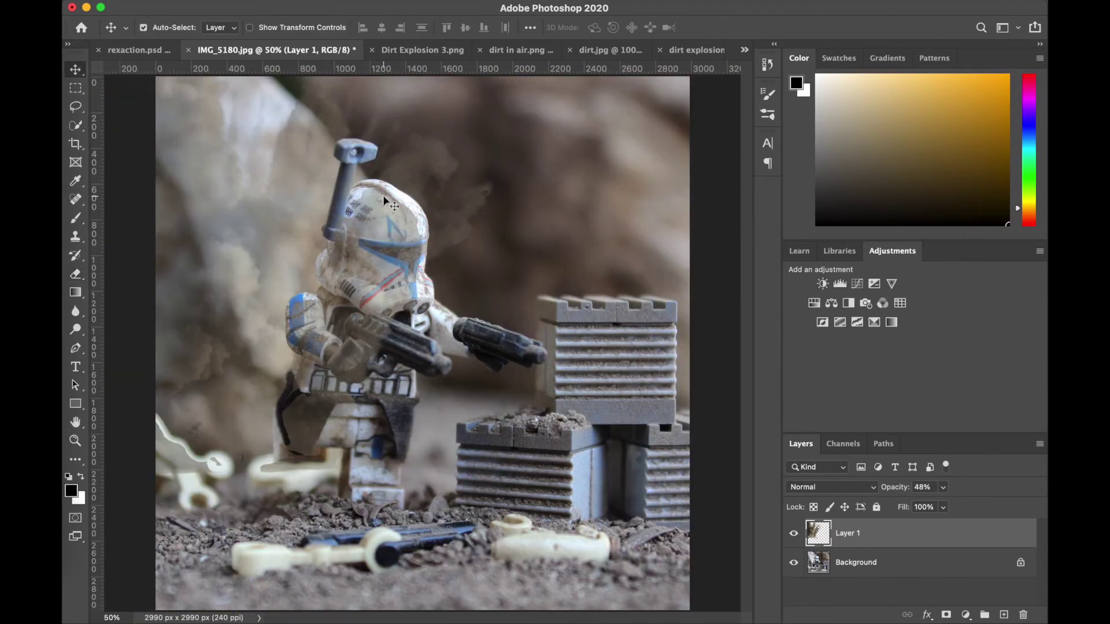
{"action": "left_click", "coordinate": [944, 488]}
{"action": "left_click_drag", "start_coordinate": [942, 507], "coordinate": [994, 508]}
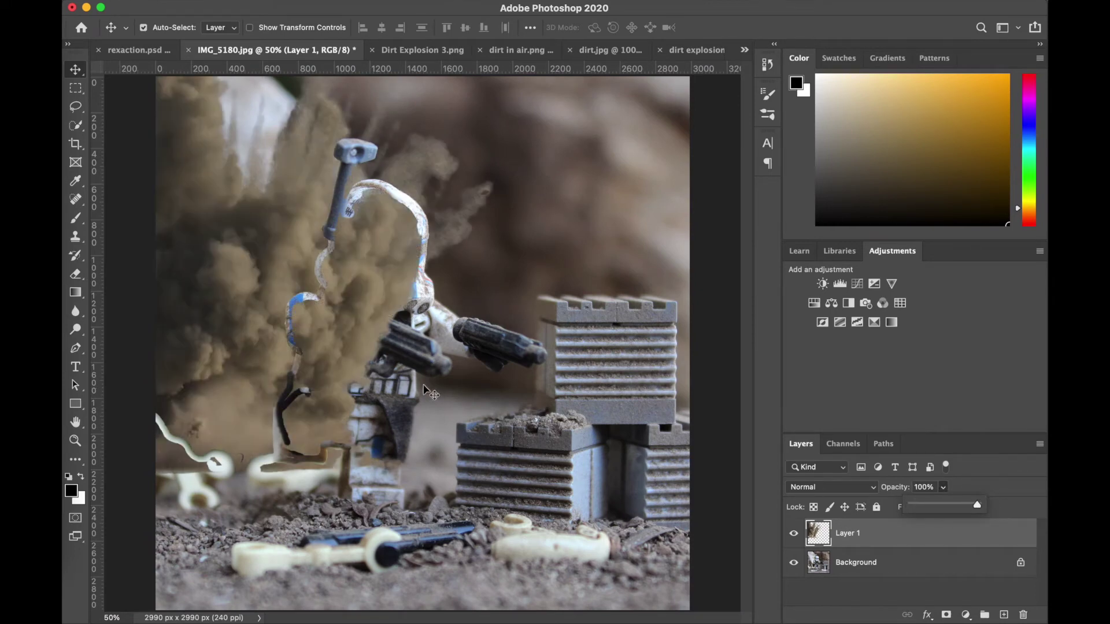
Enlarge the eraser to about 162 px and erase dust off the helmet, arm and gun.
{"action": "left_click", "coordinate": [75, 274]}
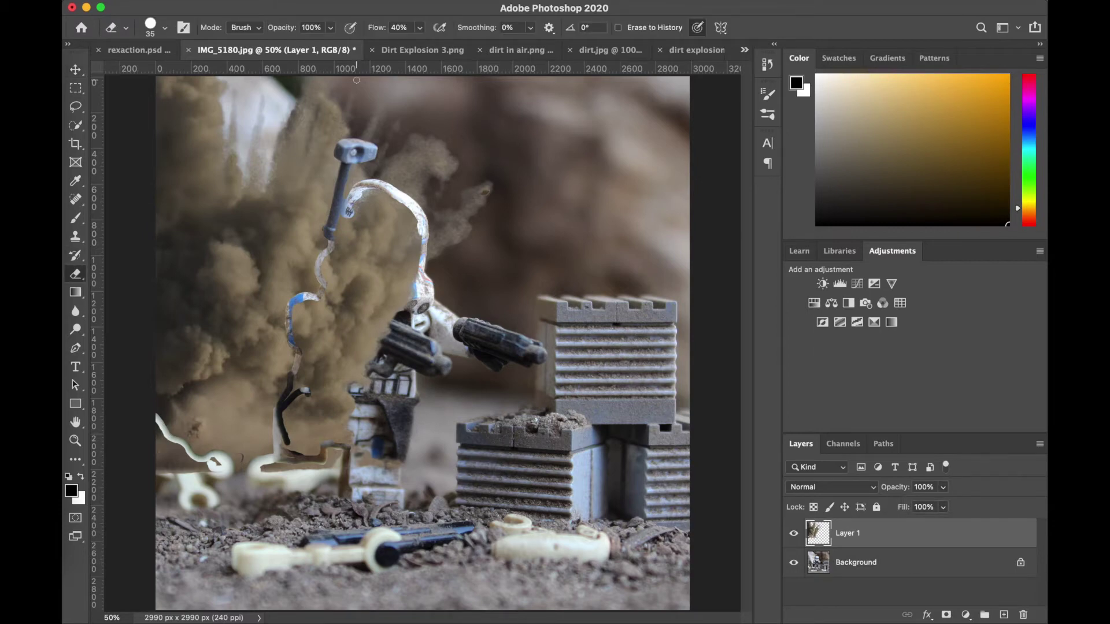
{"action": "left_click", "coordinate": [157, 28]}
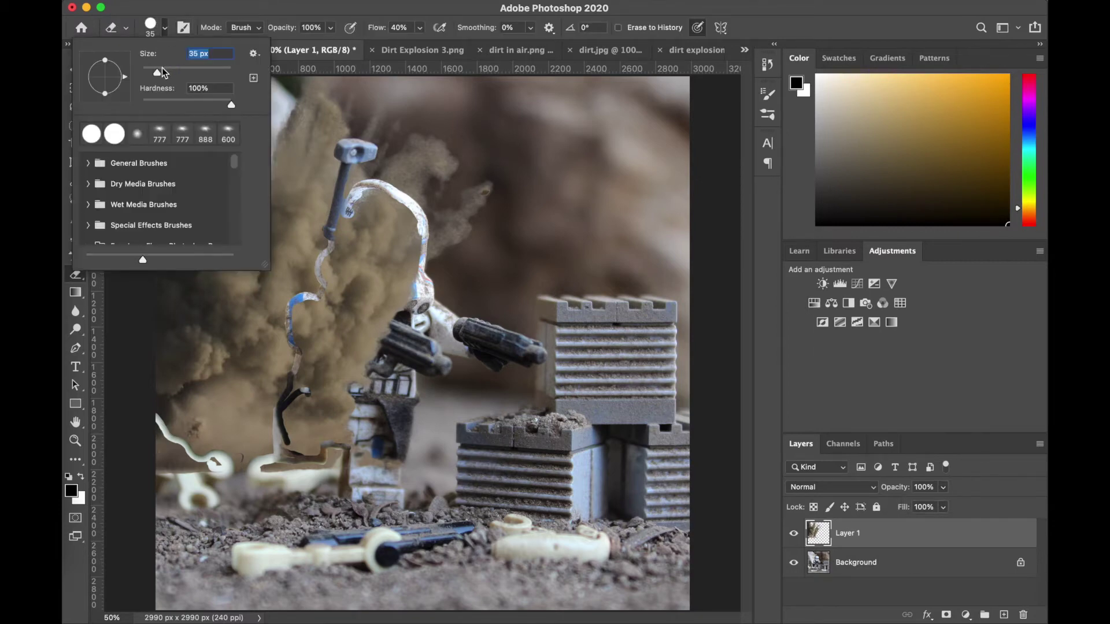
{"action": "left_click_drag", "start_coordinate": [163, 72], "coordinate": [194, 72]}
{"action": "key", "text": "super+equal"}
{"action": "mouse_move", "coordinate": [394, 176]}
{"action": "left_mouse_down"}
{"action": "mouse_move", "coordinate": [405, 231]}
{"action": "mouse_move", "coordinate": [317, 201]}
{"action": "mouse_move", "coordinate": [317, 252]}
{"action": "mouse_move", "coordinate": [384, 302]}
{"action": "mouse_move", "coordinate": [280, 305]}
{"action": "mouse_move", "coordinate": [263, 317]}
{"action": "mouse_move", "coordinate": [246, 474]}
{"action": "mouse_move", "coordinate": [219, 519]}
{"action": "mouse_move", "coordinate": [298, 445]}
{"action": "mouse_move", "coordinate": [313, 332]}
{"action": "mouse_move", "coordinate": [358, 232]}
{"action": "left_mouse_up"}
{"action": "key", "text": "super+equal"}
{"action": "key", "text": "super+equal"}
Drop the dust to 35% to see the helmet, shrink the eraser to 59 px, restore 100%.
{"action": "left_click", "coordinate": [943, 487]}
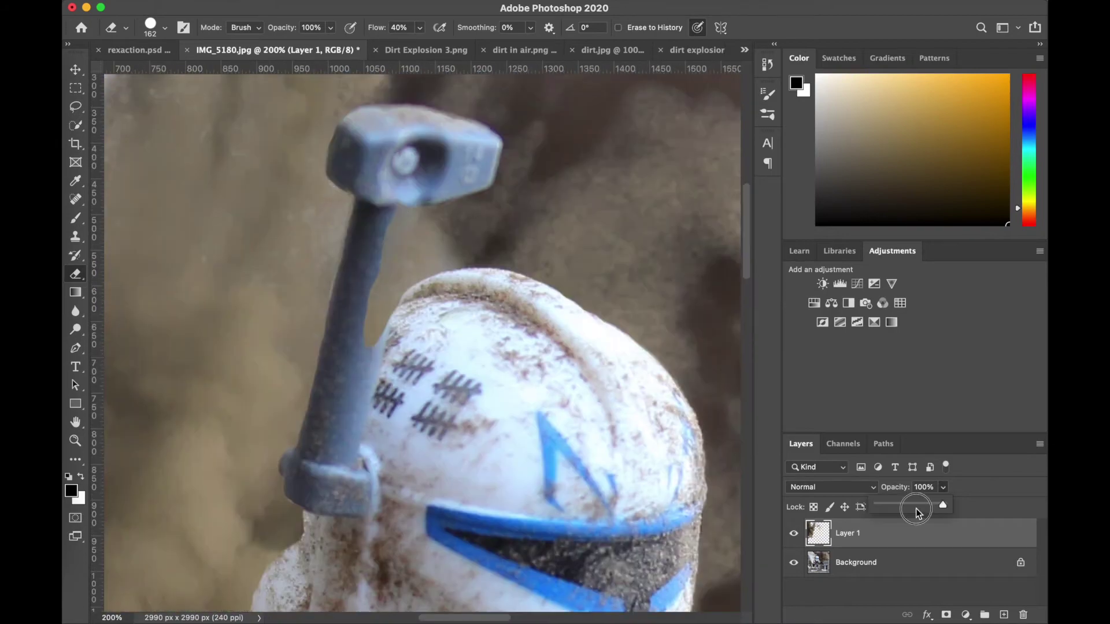
{"action": "left_click_drag", "start_coordinate": [917, 513], "coordinate": [909, 506]}
{"action": "left_click", "coordinate": [165, 27]}
{"action": "left_click_drag", "start_coordinate": [194, 72], "coordinate": [167, 73]}
{"action": "key", "text": "Return"}
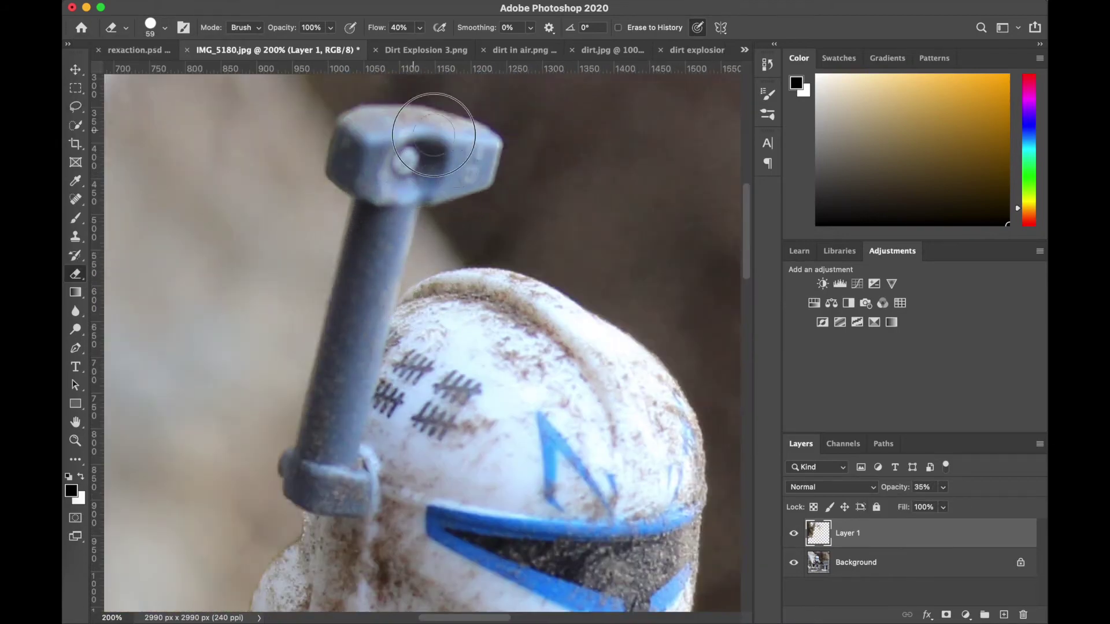
{"action": "left_click", "coordinate": [943, 487]}
{"action": "left_click_drag", "start_coordinate": [925, 507], "coordinate": [986, 507]}
Erase dust from the white figure pieces at lower left and fit the whole image in view.
{"action": "key", "text": "super+minus"}
{"action": "key", "text": "super+minus"}
{"action": "scroll", "coordinate": [236, 326], "scroll_direction": "up", "scroll_amount": 3}
{"action": "mouse_move", "coordinate": [235, 325]}
{"action": "left_mouse_down"}
{"action": "mouse_move", "coordinate": [178, 422]}
{"action": "mouse_move", "coordinate": [285, 471]}
{"action": "left_mouse_up"}
{"action": "key", "text": "super+minus"}
{"action": "key", "text": "super+minus"}
{"action": "key", "text": "super+minus"}
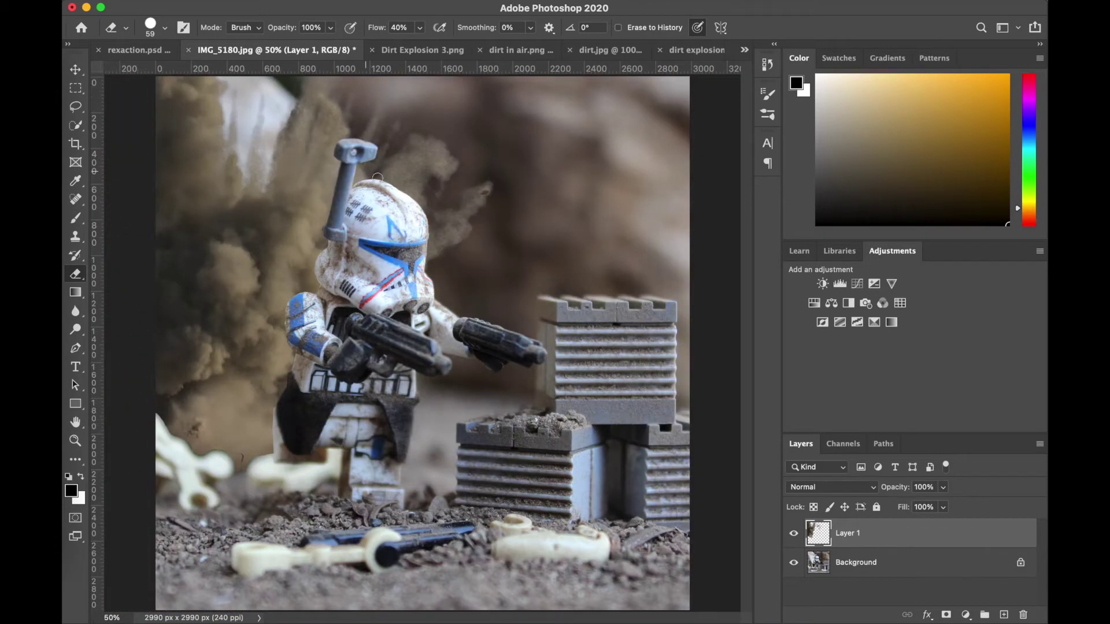
{"action": "left_click", "coordinate": [76, 69]}
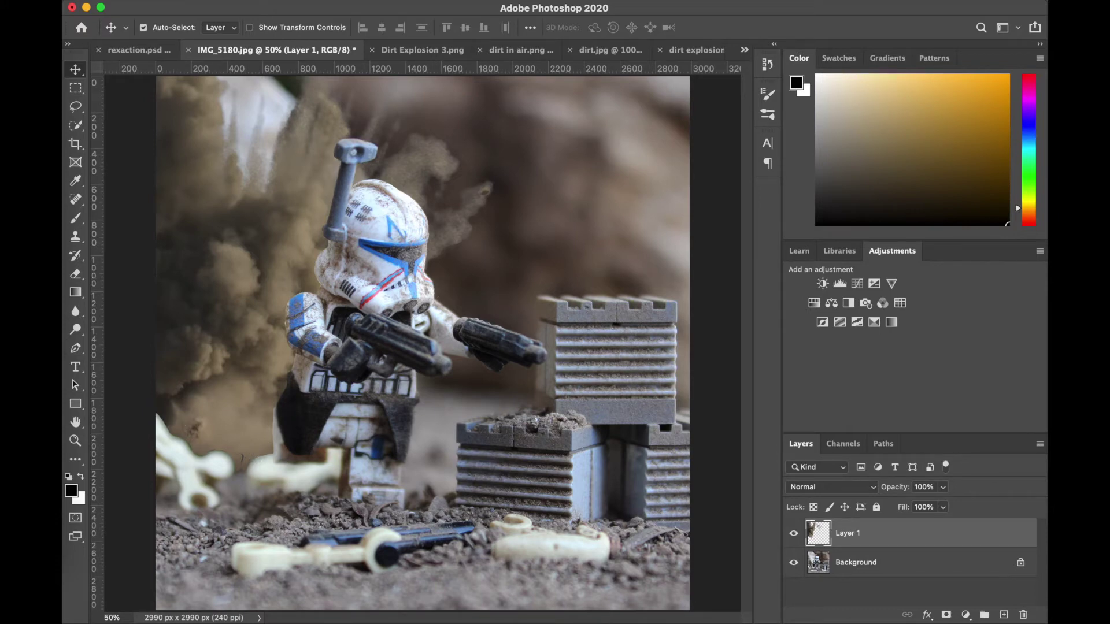
{"action": "left_click", "coordinate": [365, 1]}
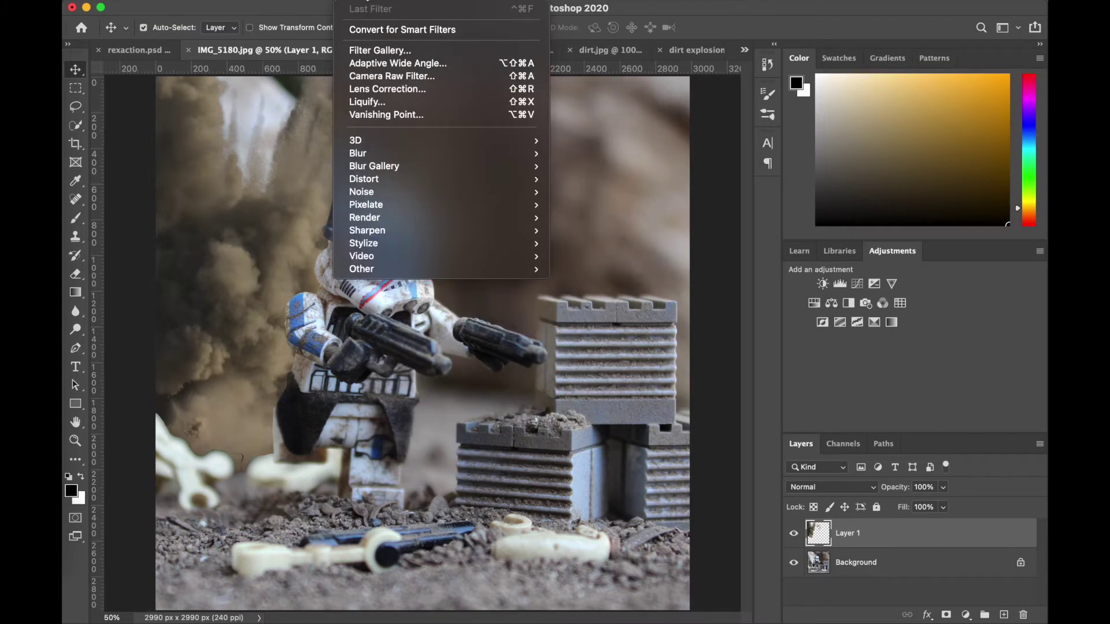
Apply a Gaussian Blur with a 4-pixel radius to the dust cloud Layer 1.
{"action": "mouse_move", "coordinate": [383, 152]}
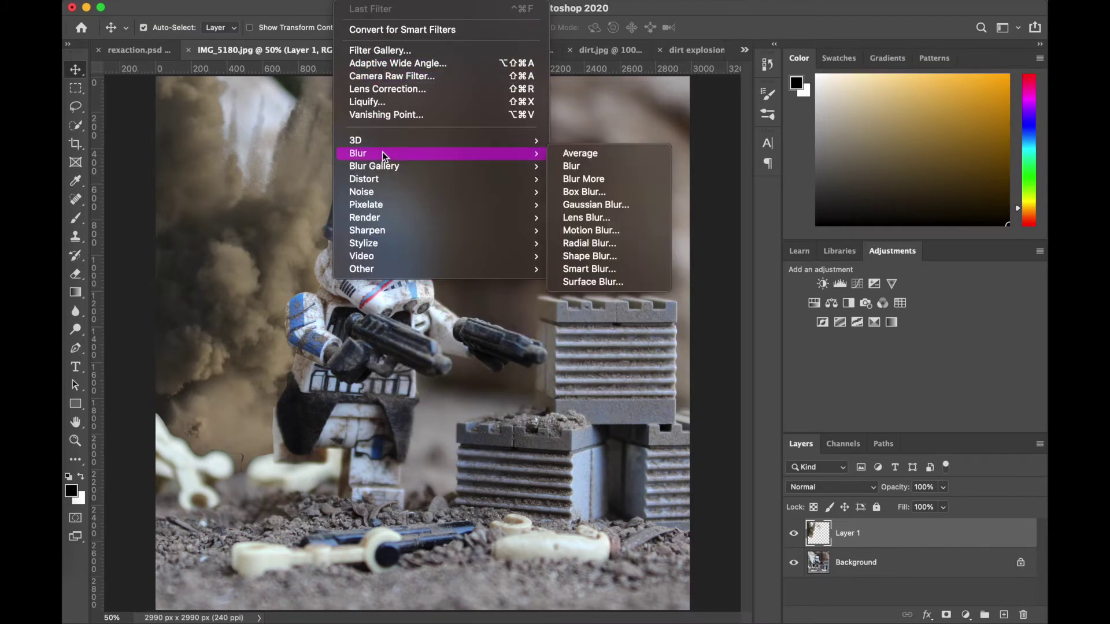
{"action": "left_click", "coordinate": [594, 204]}
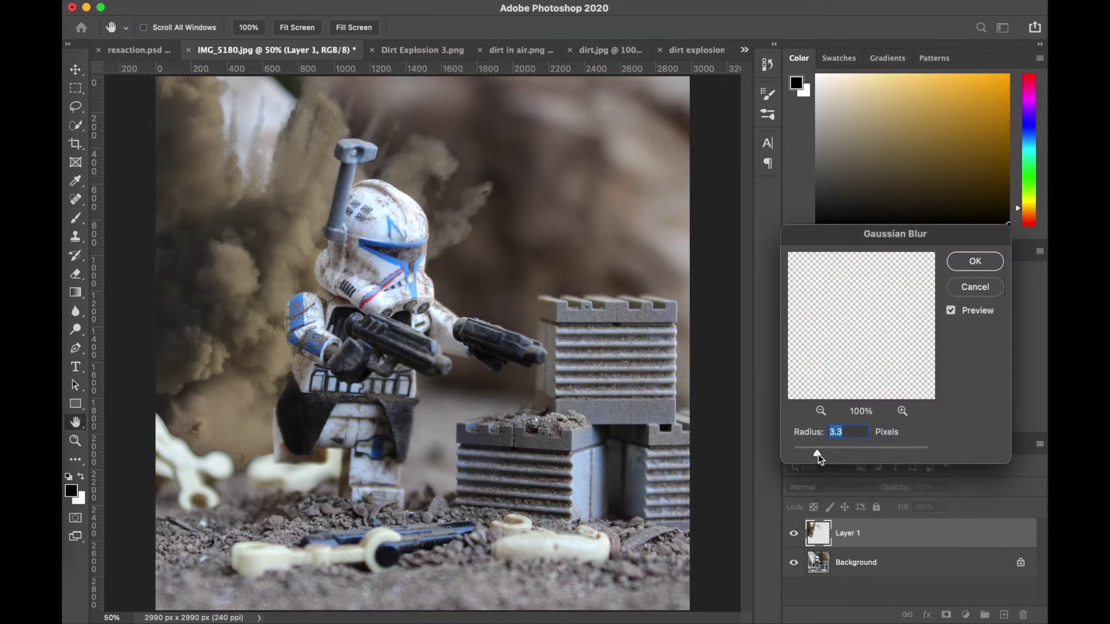
{"action": "left_click_drag", "start_coordinate": [817, 455], "coordinate": [825, 457]}
{"action": "left_click", "coordinate": [975, 261]}
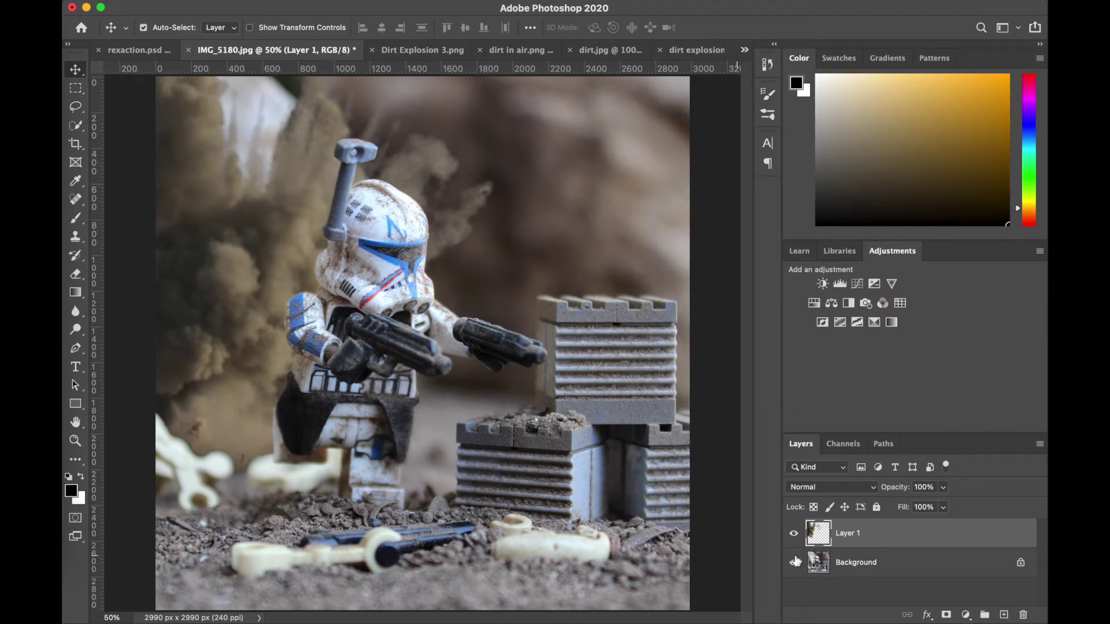
Add a layer mask to the dust layer and fade its bottom with a black-to-white gradient.
{"action": "left_click", "coordinate": [947, 615]}
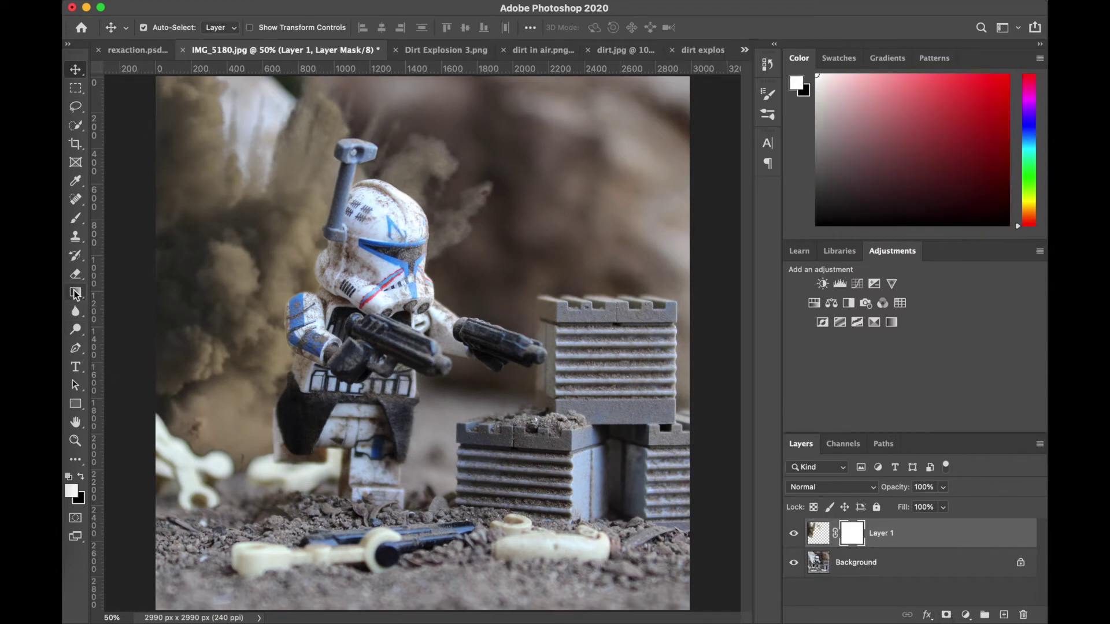
{"action": "left_click", "coordinate": [76, 294]}
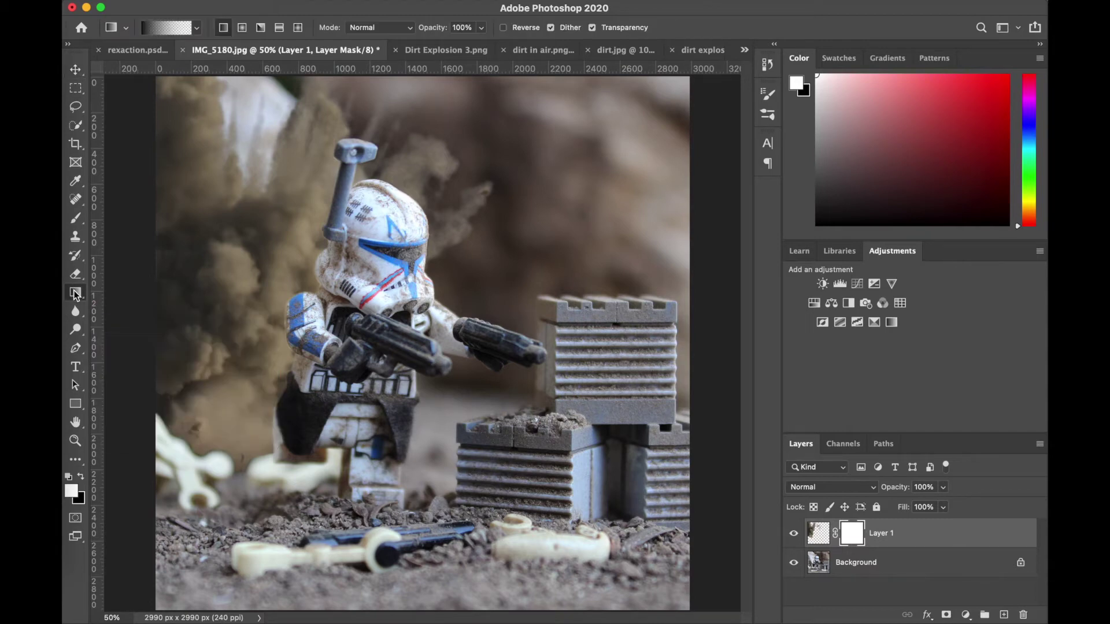
{"action": "left_click", "coordinate": [168, 28]}
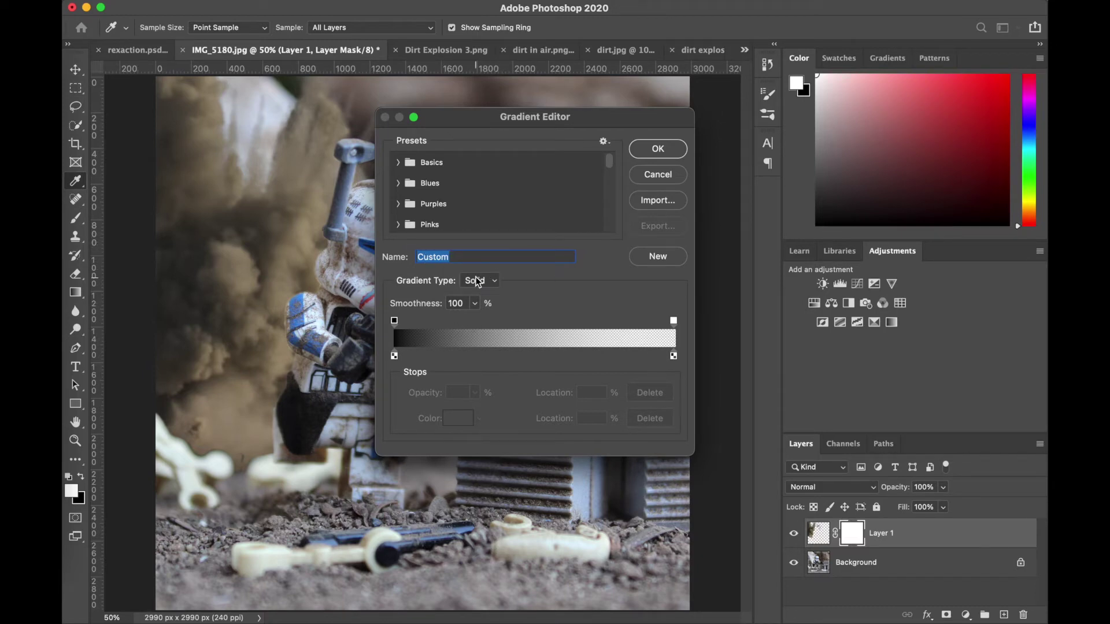
{"action": "left_click", "coordinate": [669, 150]}
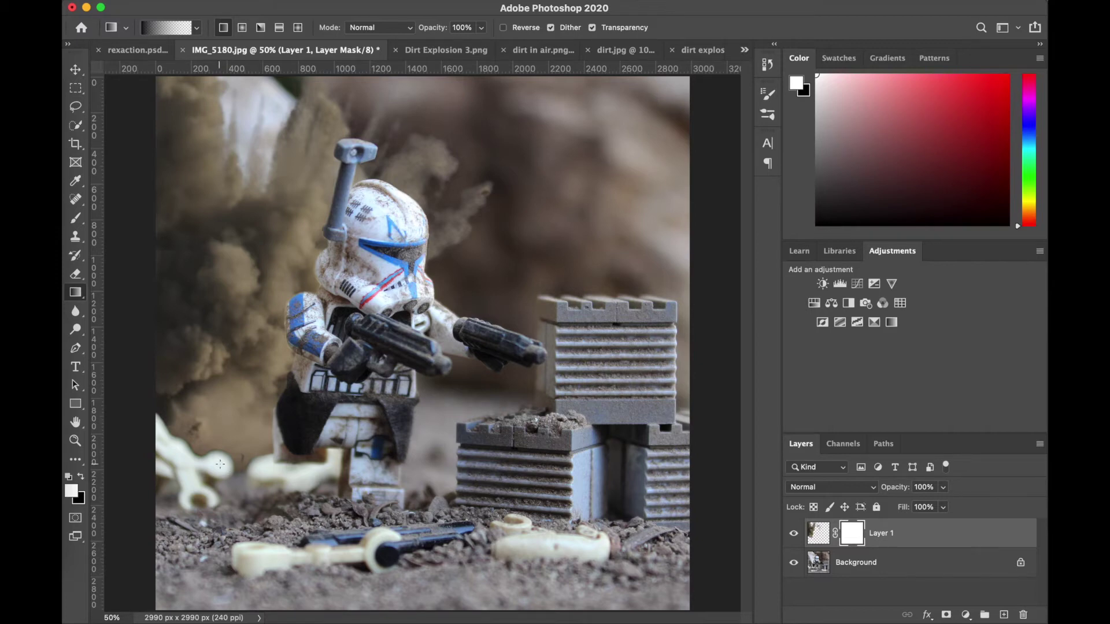
{"action": "left_click_drag", "start_coordinate": [240, 476], "coordinate": [241, 381]}
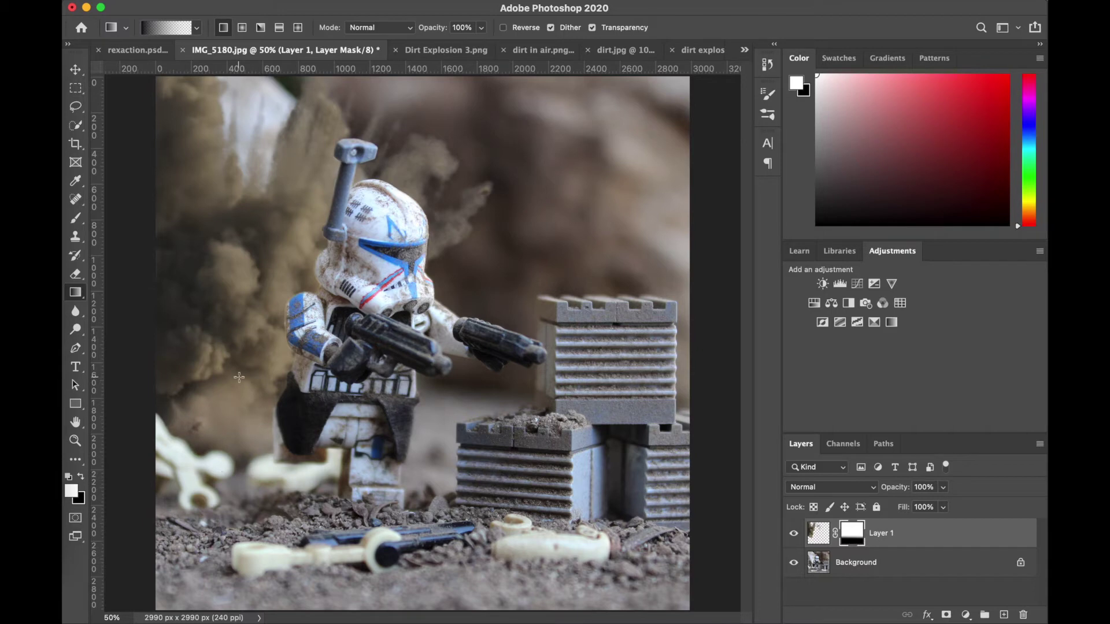
{"action": "key", "text": "super+z"}
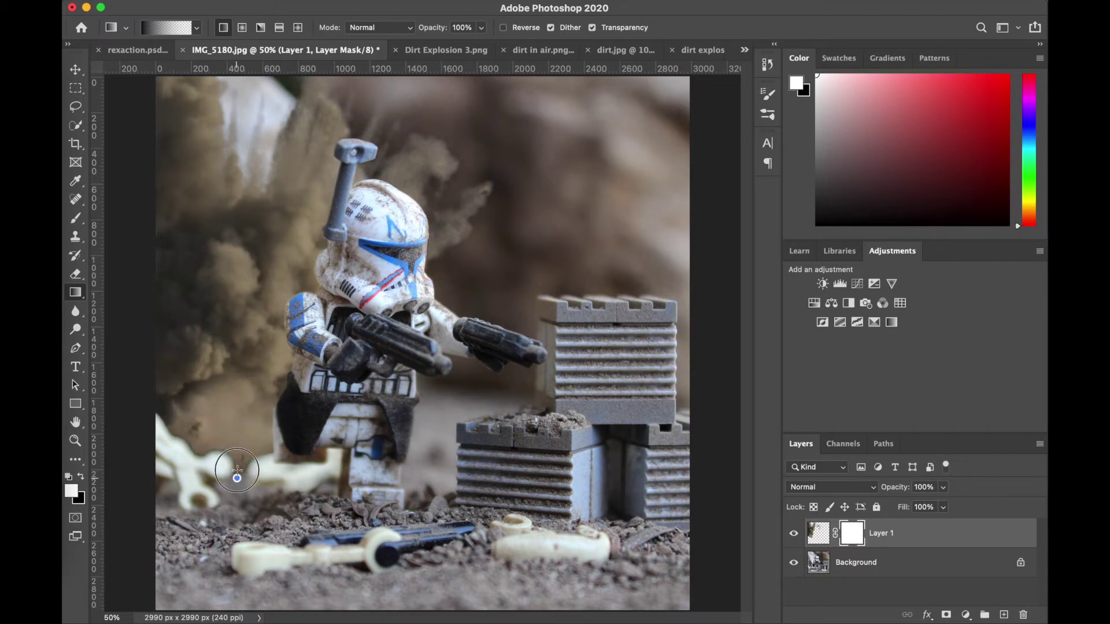
{"action": "key", "text": "super+shift+z"}
Set the dust layer's opacity to 83%.
{"action": "key", "text": "v"}
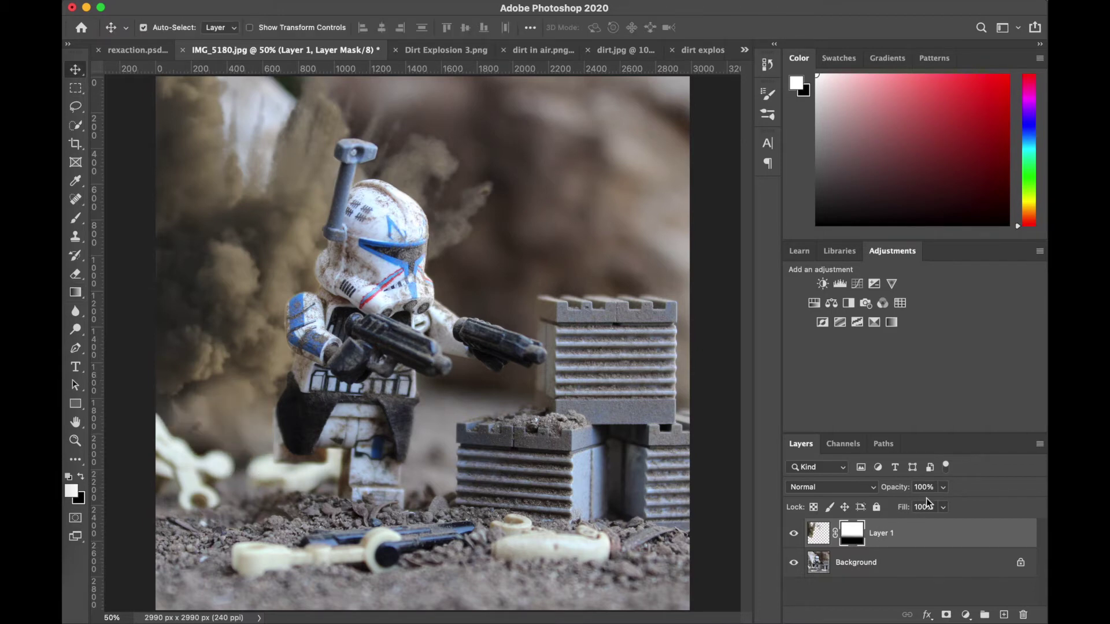
{"action": "left_click", "coordinate": [949, 492]}
{"action": "left_click", "coordinate": [927, 504]}
{"action": "left_click_drag", "start_coordinate": [928, 504], "coordinate": [933, 504]}
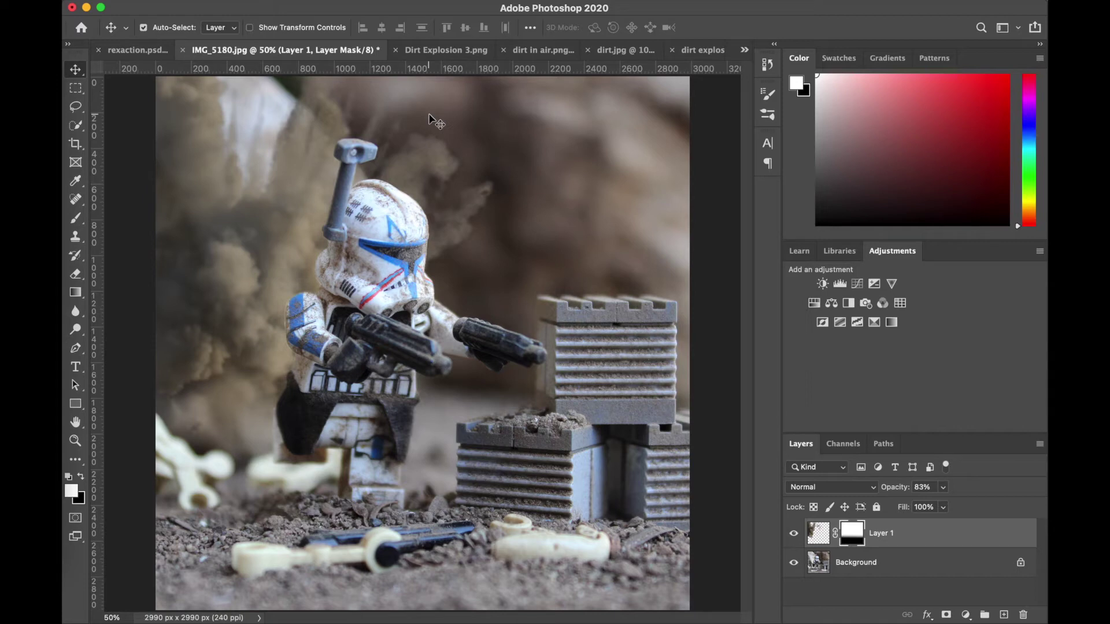
{"action": "left_click", "coordinate": [537, 57]}
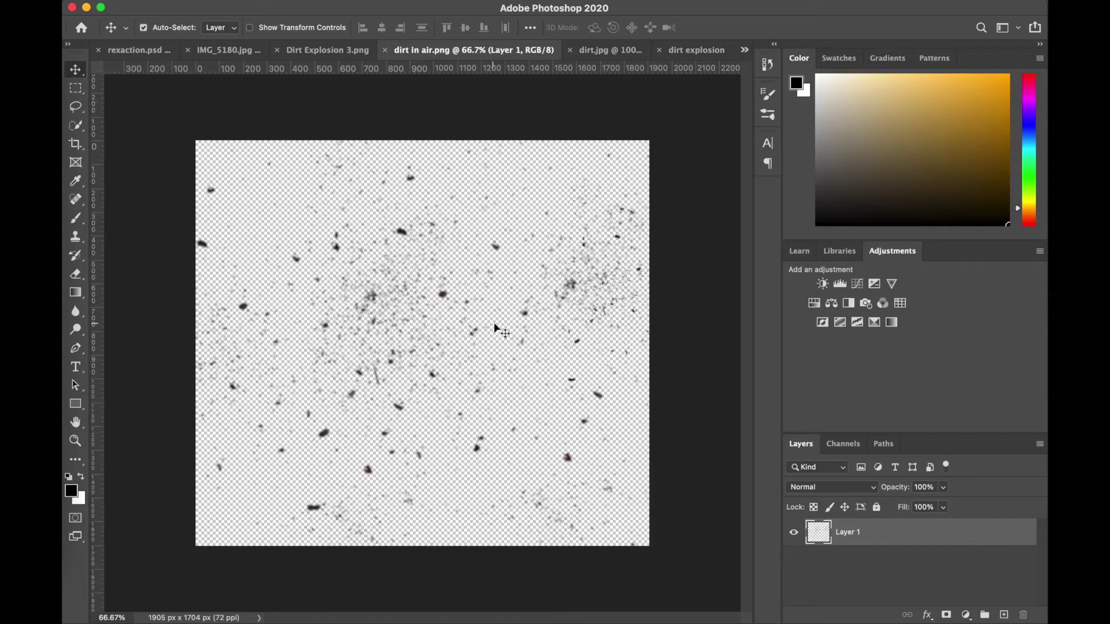
Drag the dirt in air.png layer into IMG_5180 and rotate it about 26 degrees.
{"action": "left_click_drag", "start_coordinate": [498, 324], "coordinate": [441, 289]}
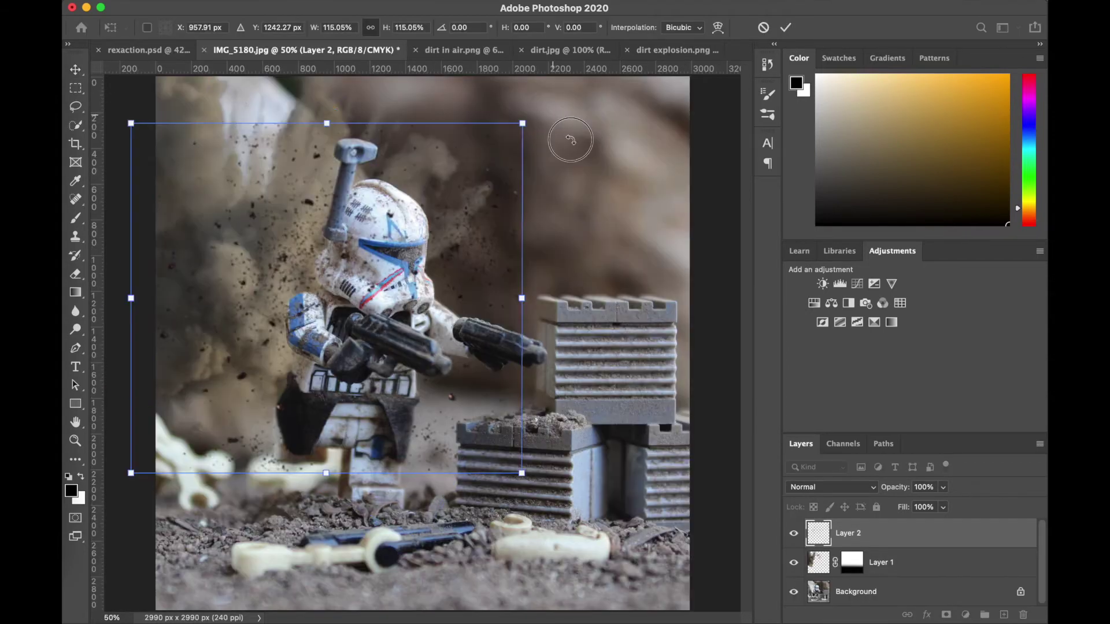
{"action": "left_click_drag", "start_coordinate": [570, 137], "coordinate": [318, 249]}
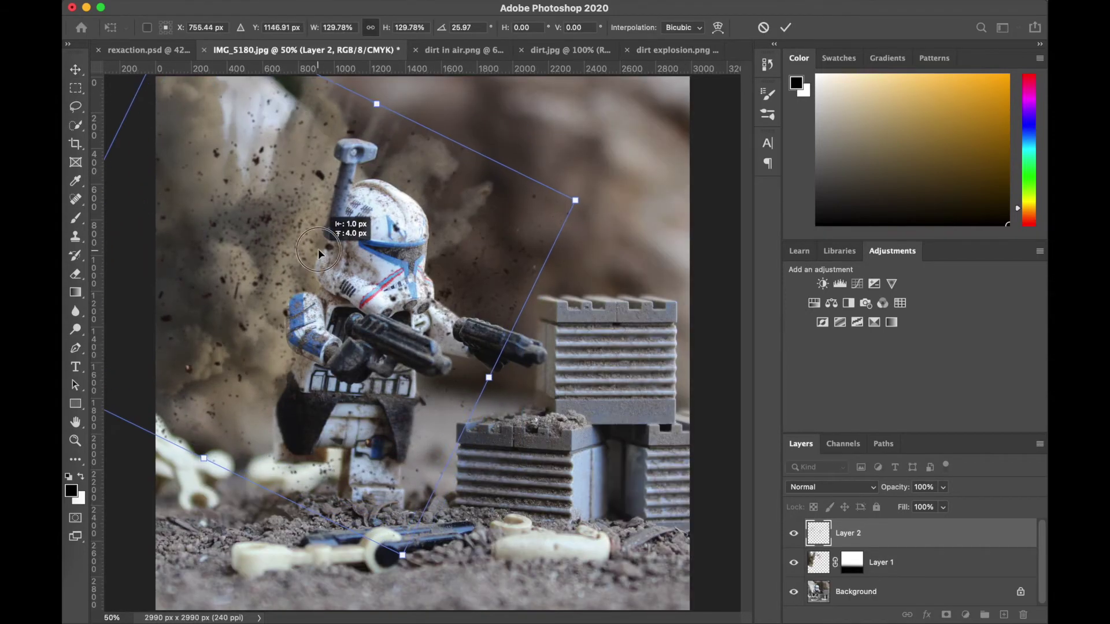
{"action": "key", "text": "Return"}
{"action": "key", "text": "e"}
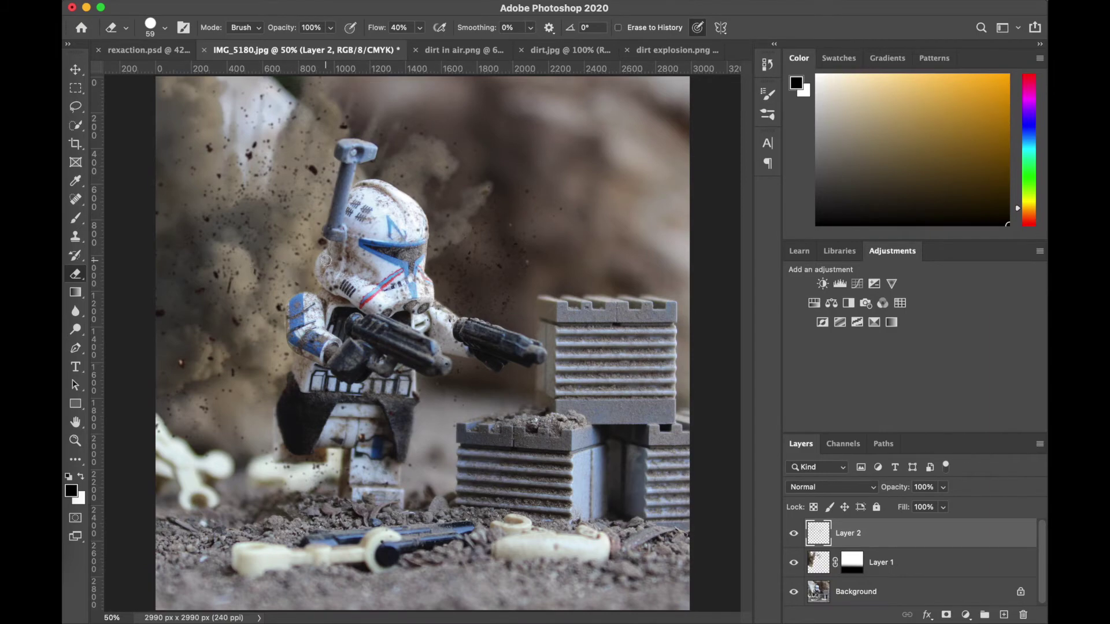
Apply a Motion Blur with Distance 15 and Angle 67 to the flying dirt layer.
{"action": "left_click", "coordinate": [338, 0]}
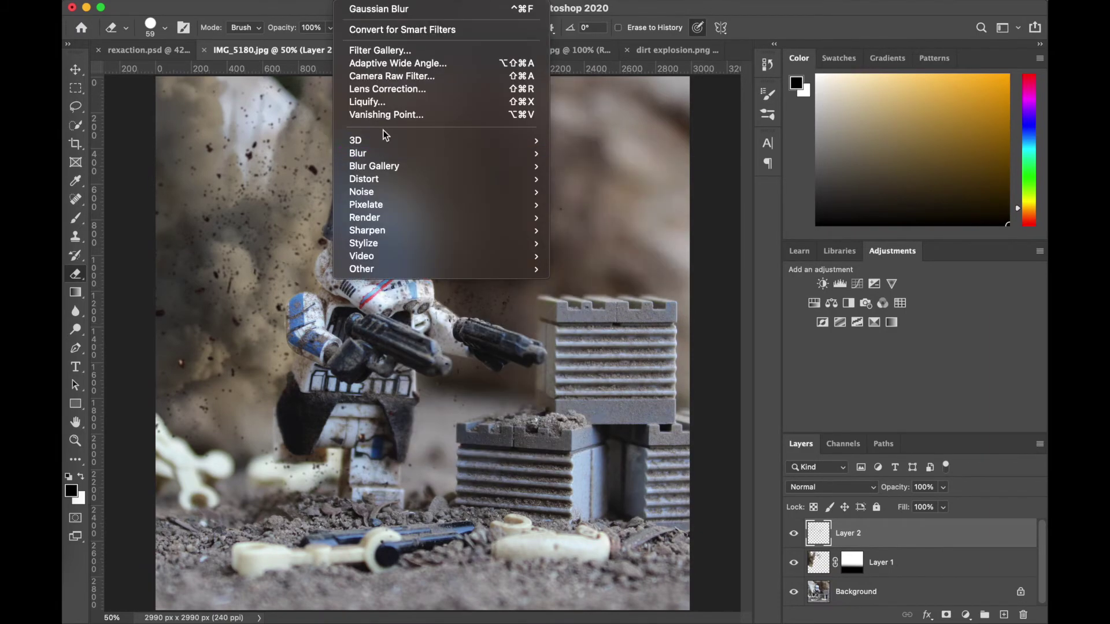
{"action": "left_click", "coordinate": [570, 230]}
{"action": "mouse_move", "coordinate": [738, 312]}
{"action": "left_mouse_down"}
{"action": "mouse_move", "coordinate": [761, 311]}
{"action": "mouse_move", "coordinate": [716, 311]}
{"action": "left_mouse_up"}
{"action": "left_click_drag", "start_coordinate": [820, 252], "coordinate": [816, 258]}
{"action": "left_click", "coordinate": [715, 311]}
{"action": "key", "text": "Return"}
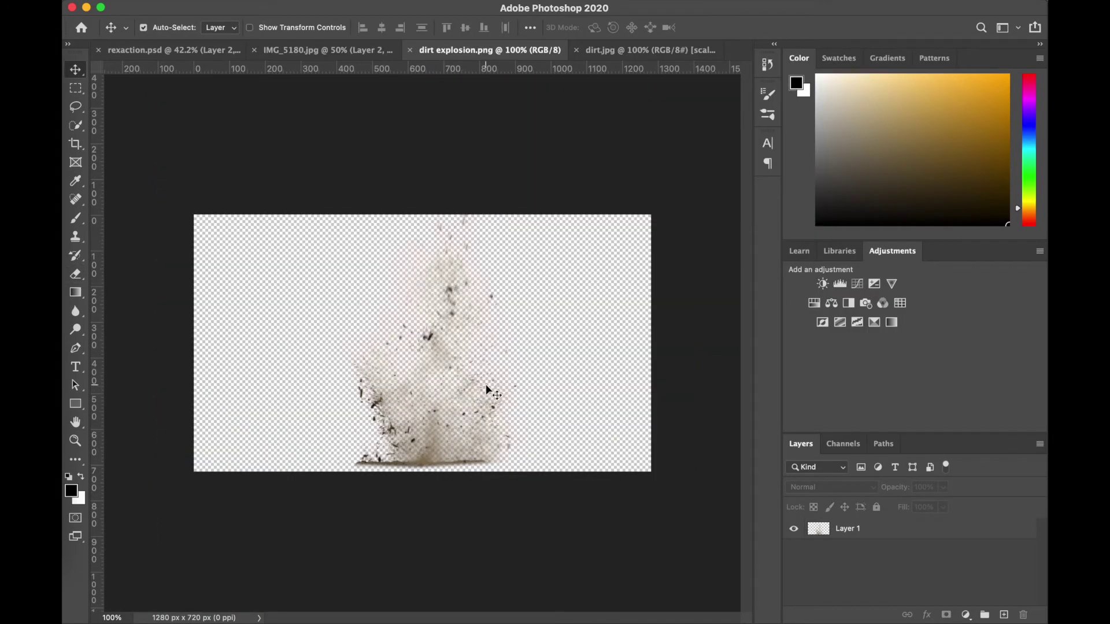
Place dirt explosion.png in IMG_5180, scale it to about 320%, and position it over the trooper and crates.
{"action": "left_click_drag", "start_coordinate": [429, 422], "coordinate": [572, 390]}
{"action": "key", "text": "ctrl+t"}
{"action": "left_click_drag", "start_coordinate": [662, 409], "coordinate": [790, 532]}
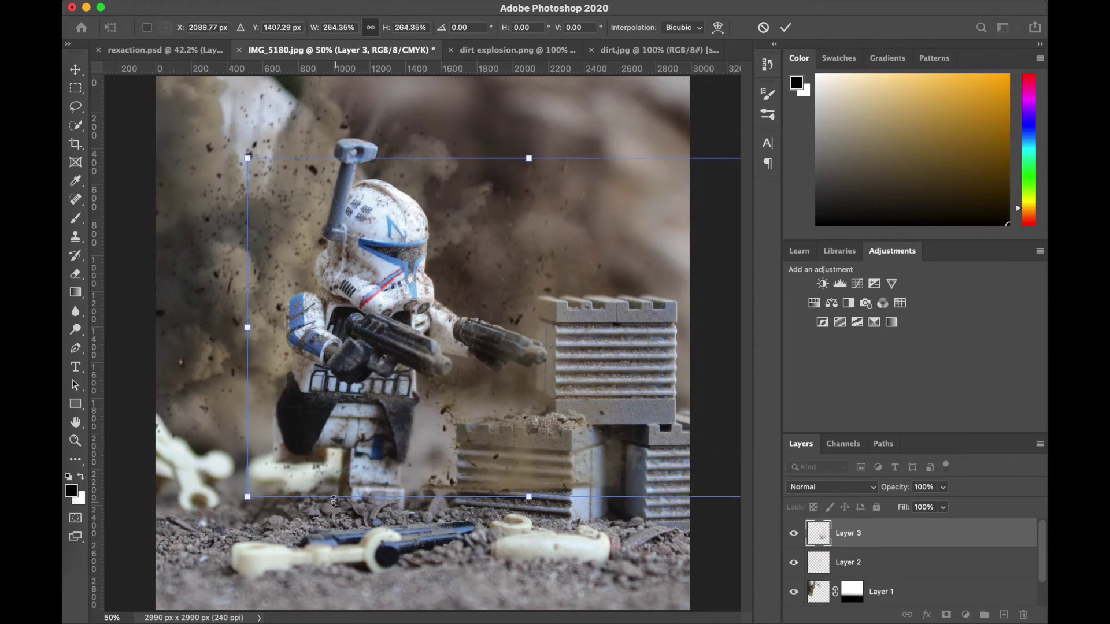
{"action": "left_click_drag", "start_coordinate": [247, 497], "coordinate": [179, 538]}
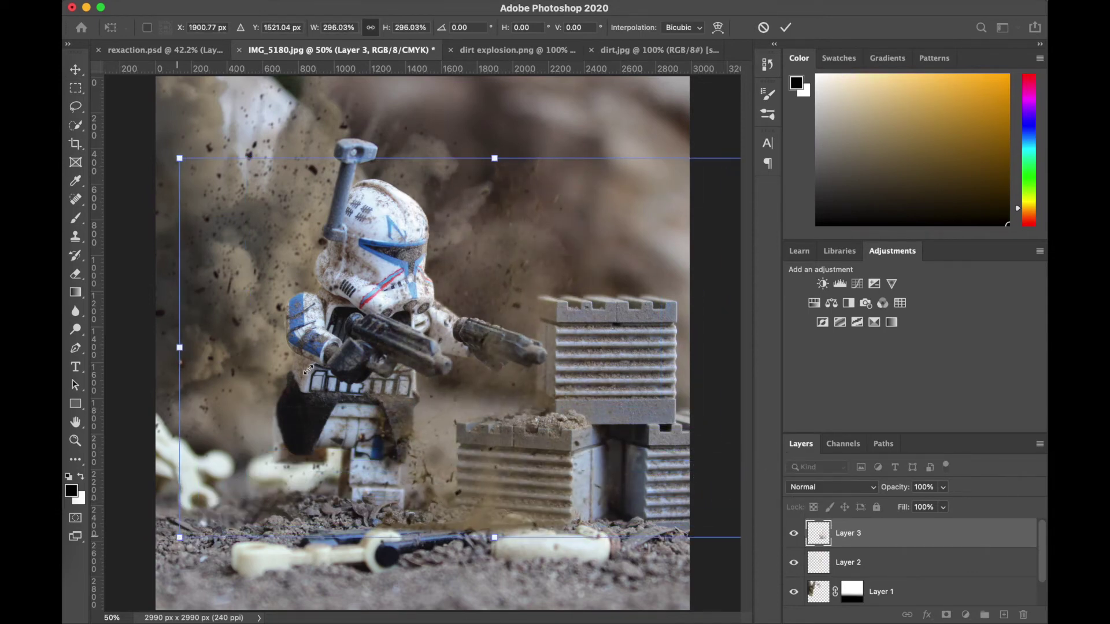
{"action": "left_click_drag", "start_coordinate": [179, 158], "coordinate": [127, 123]}
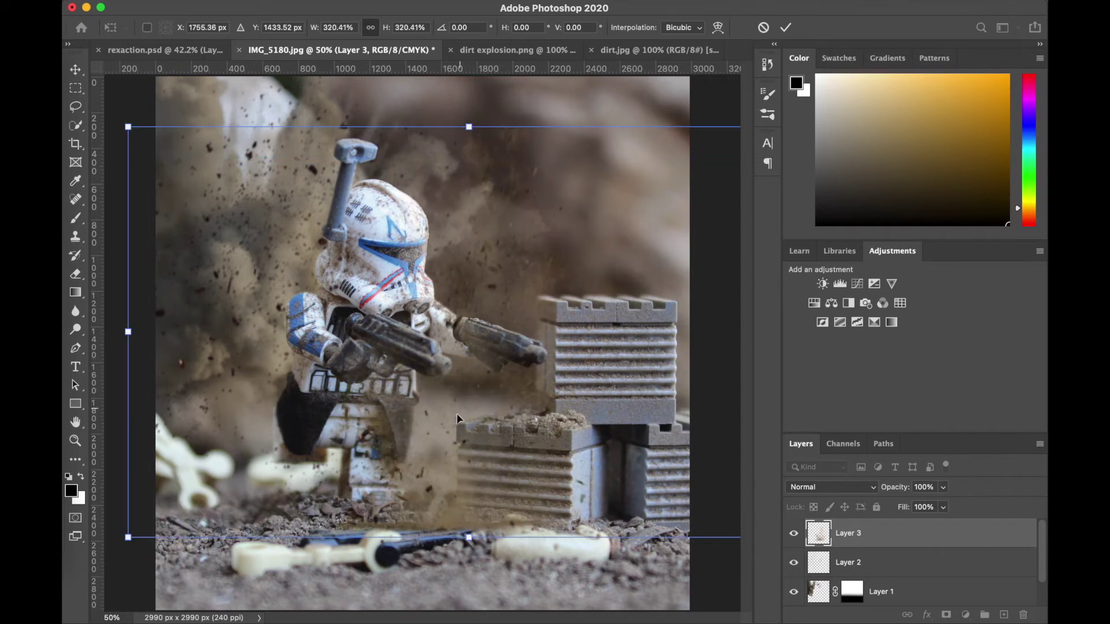
{"action": "left_click_drag", "start_coordinate": [501, 403], "coordinate": [540, 374]}
{"action": "left_click", "coordinate": [786, 28]}
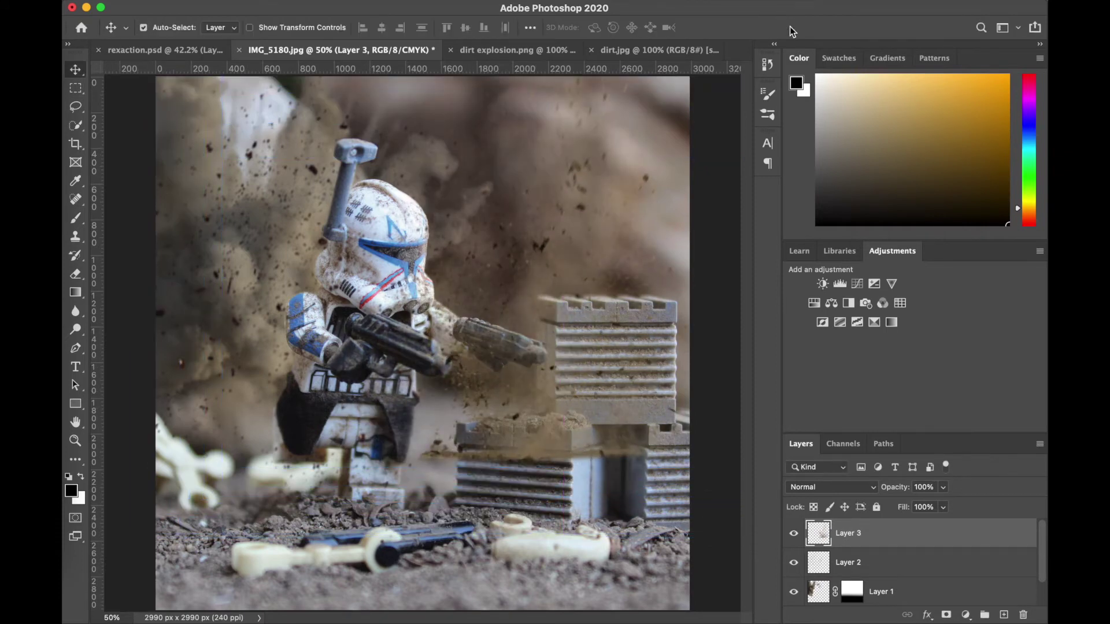
{"action": "left_click", "coordinate": [794, 592]}
{"action": "left_click", "coordinate": [794, 592]}
Erase the explosion dust over the lower crate on Layer 3 with a 99-pixel eraser.
{"action": "key", "text": "e"}
{"action": "left_click_drag", "start_coordinate": [943, 487], "coordinate": [925, 487]}
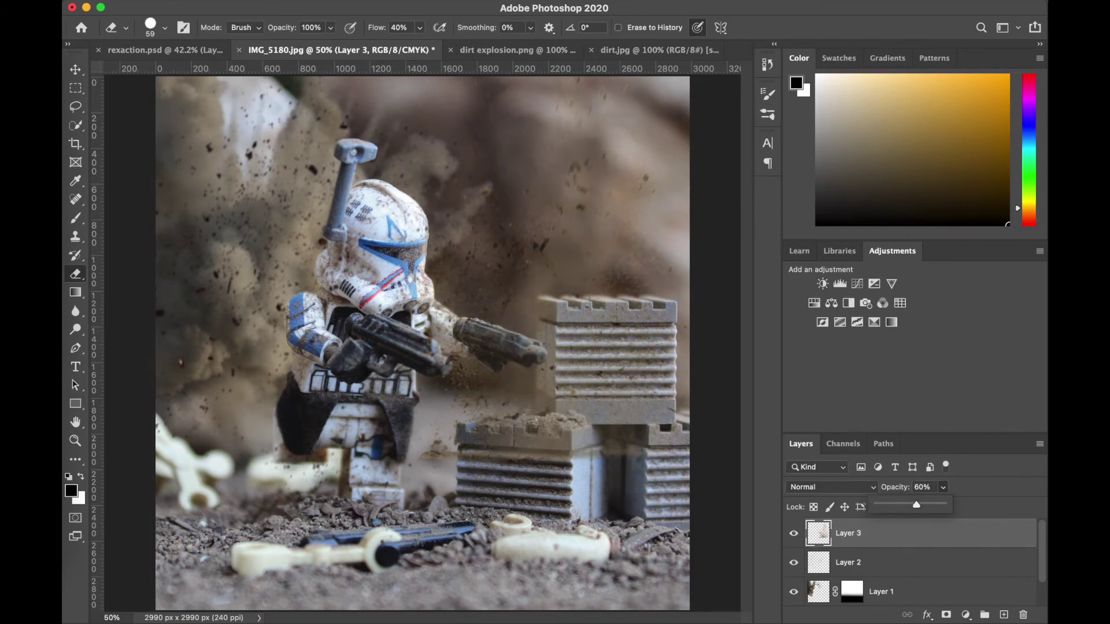
{"action": "key", "text": "super+equal"}
{"action": "key", "text": "2"}
{"action": "key", "text": "4"}
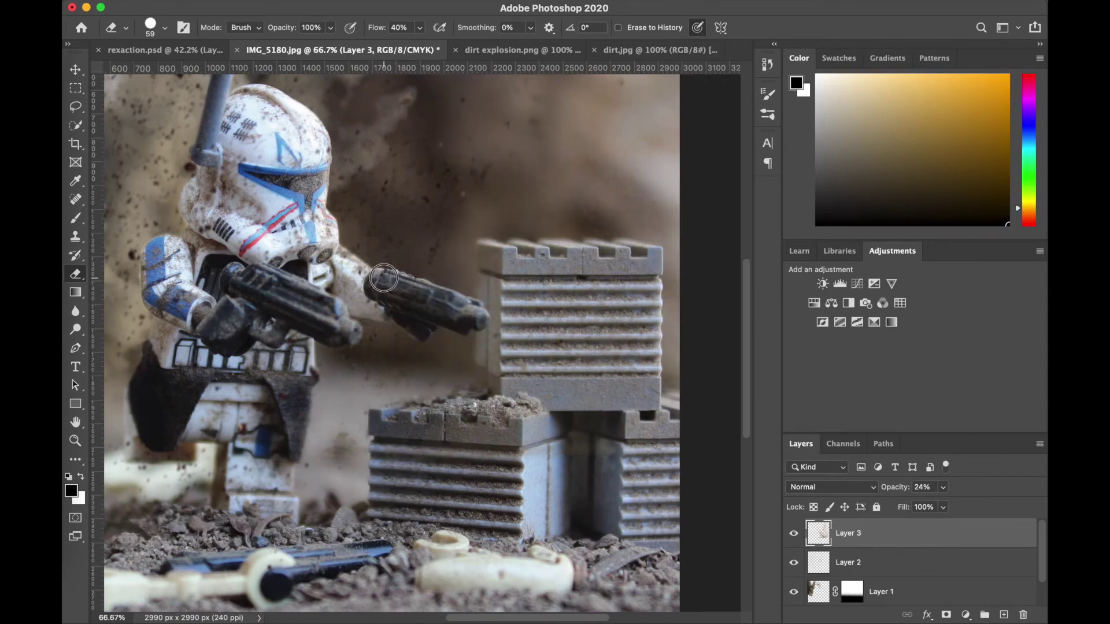
{"action": "key", "text": "0"}
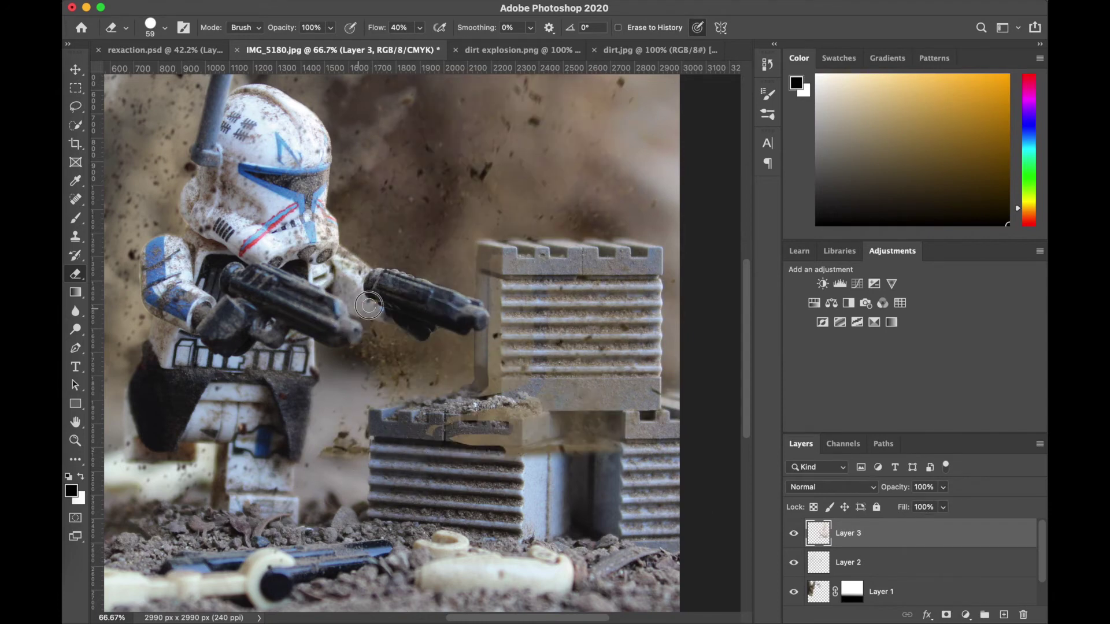
{"action": "left_click", "coordinate": [165, 27]}
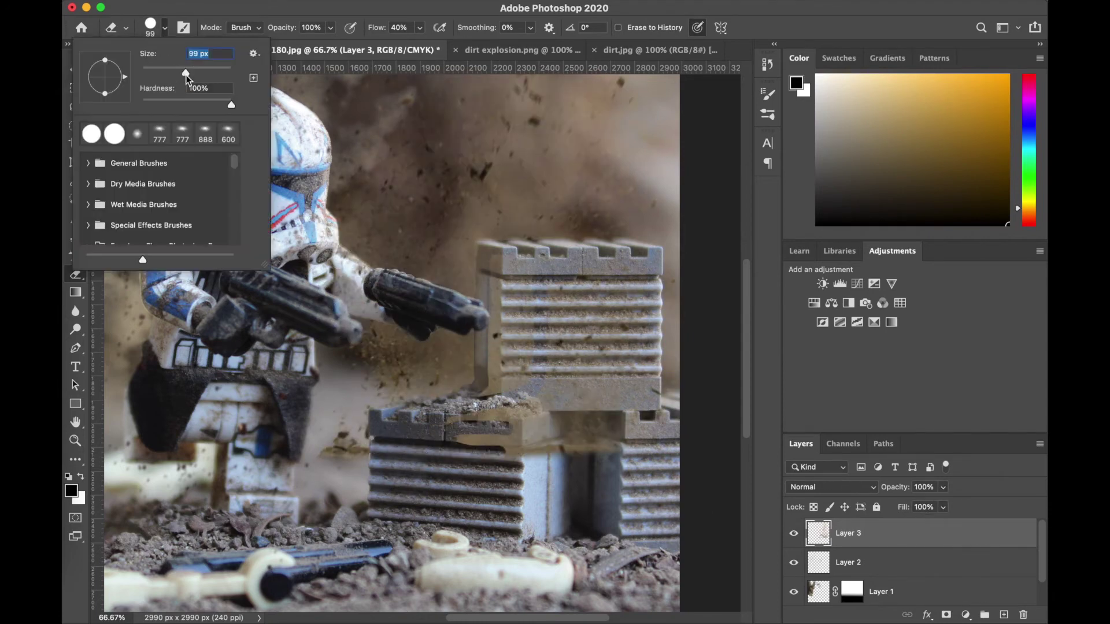
{"action": "left_click_drag", "start_coordinate": [98, 68], "coordinate": [119, 69]}
{"action": "mouse_move", "coordinate": [497, 376]}
{"action": "left_mouse_down"}
{"action": "mouse_move", "coordinate": [550, 439]}
{"action": "mouse_move", "coordinate": [632, 361]}
{"action": "mouse_move", "coordinate": [614, 416]}
{"action": "mouse_move", "coordinate": [557, 282]}
{"action": "mouse_move", "coordinate": [490, 286]}
{"action": "left_mouse_up"}
{"action": "key", "text": "super+minus"}
Add a gradient layer mask to Layer 3 and soften it with a 3.5-pixel Gaussian Blur.
{"action": "left_click", "coordinate": [946, 615]}
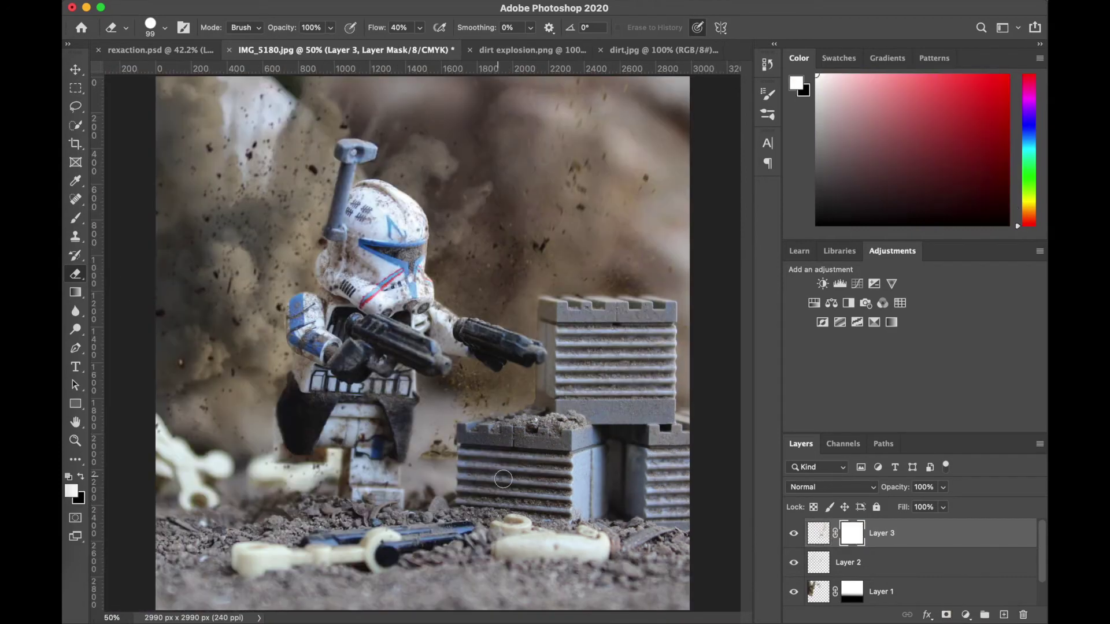
{"action": "key", "text": "g"}
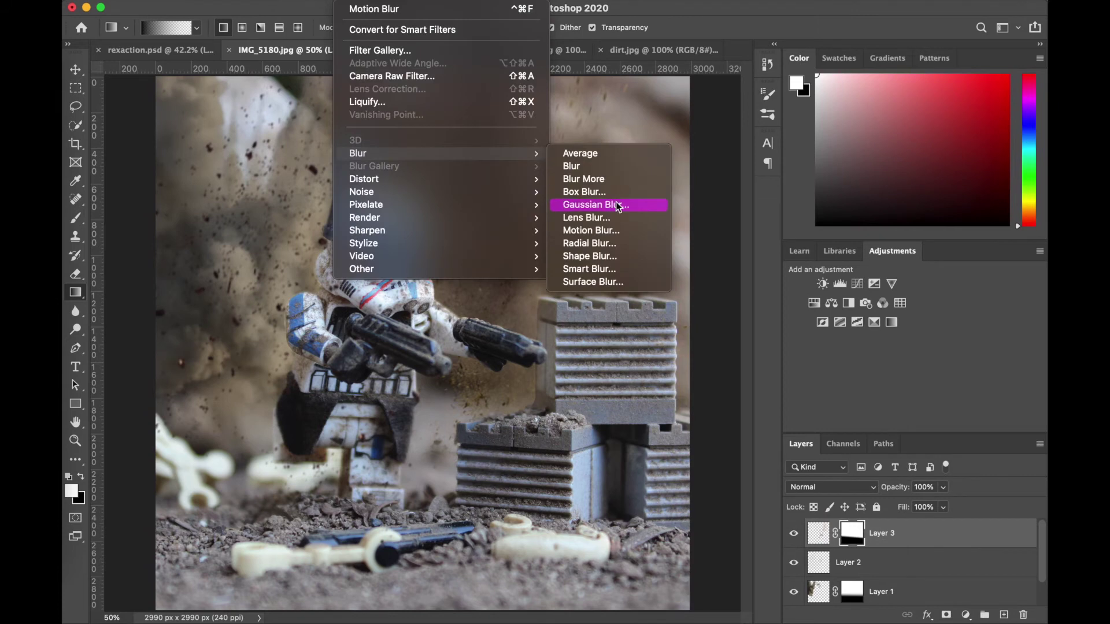
{"action": "left_click", "coordinate": [601, 204]}
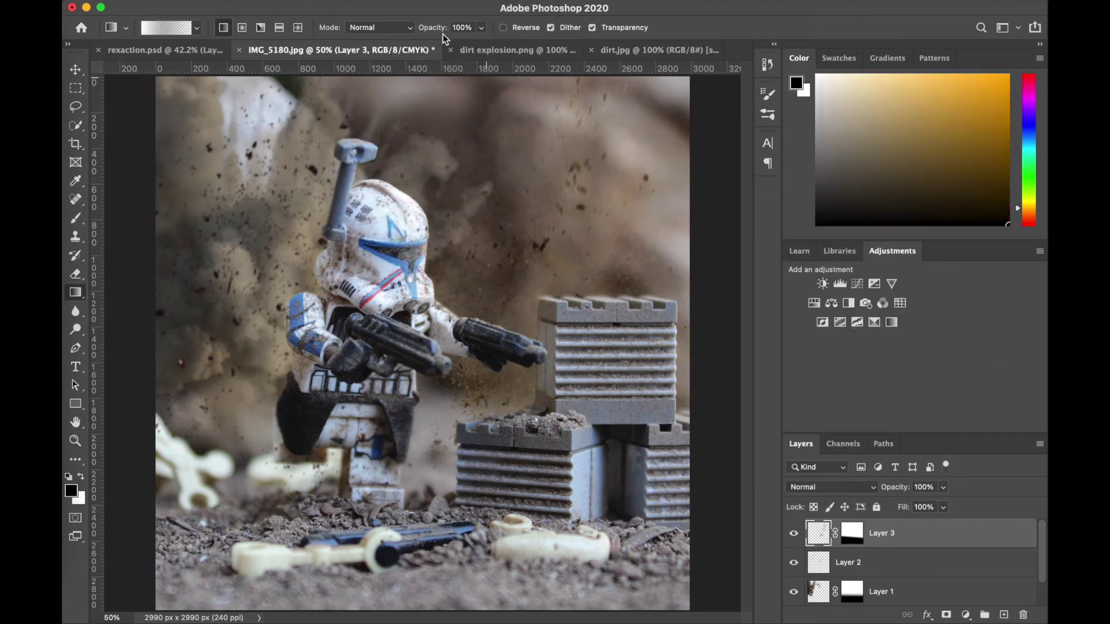
{"action": "left_click", "coordinate": [350, 1]}
{"action": "mouse_move", "coordinate": [396, 155]}
{"action": "left_click", "coordinate": [595, 205]}
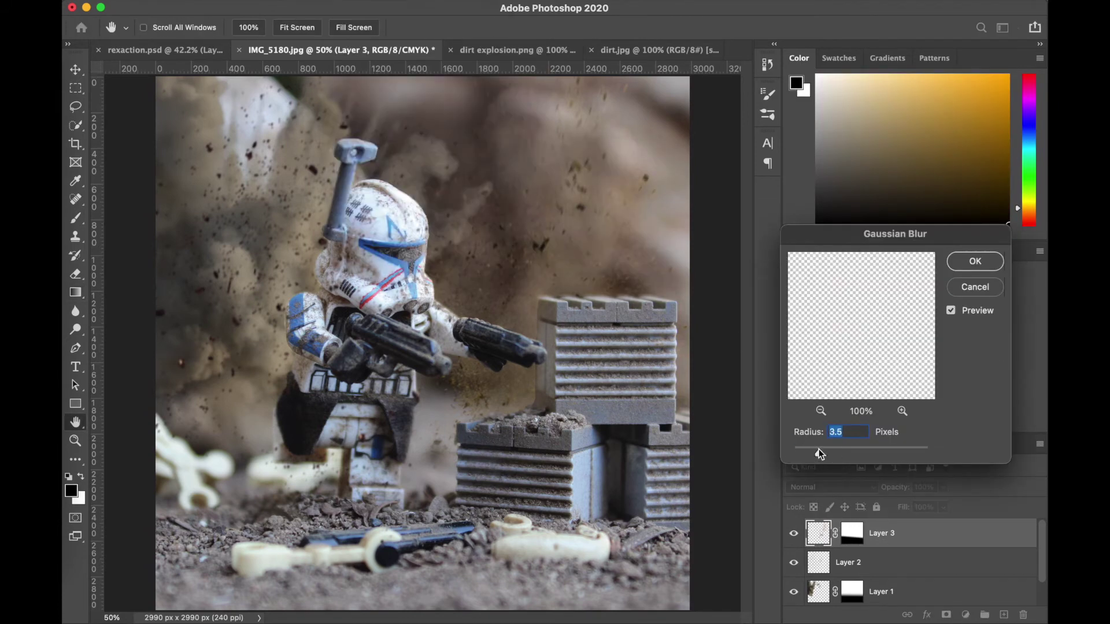
{"action": "key", "text": "Return"}
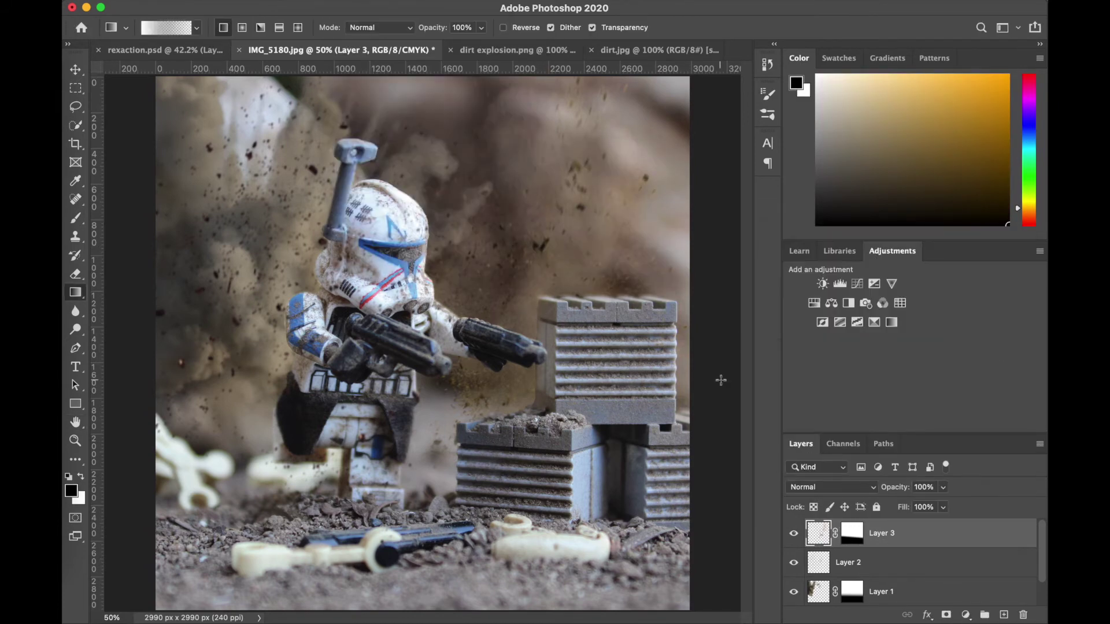
Bring the dirt.jpg dust photo into IMG_5180 as Layer 4 and set it to Screen blend mode.
{"action": "left_click", "coordinate": [646, 50]}
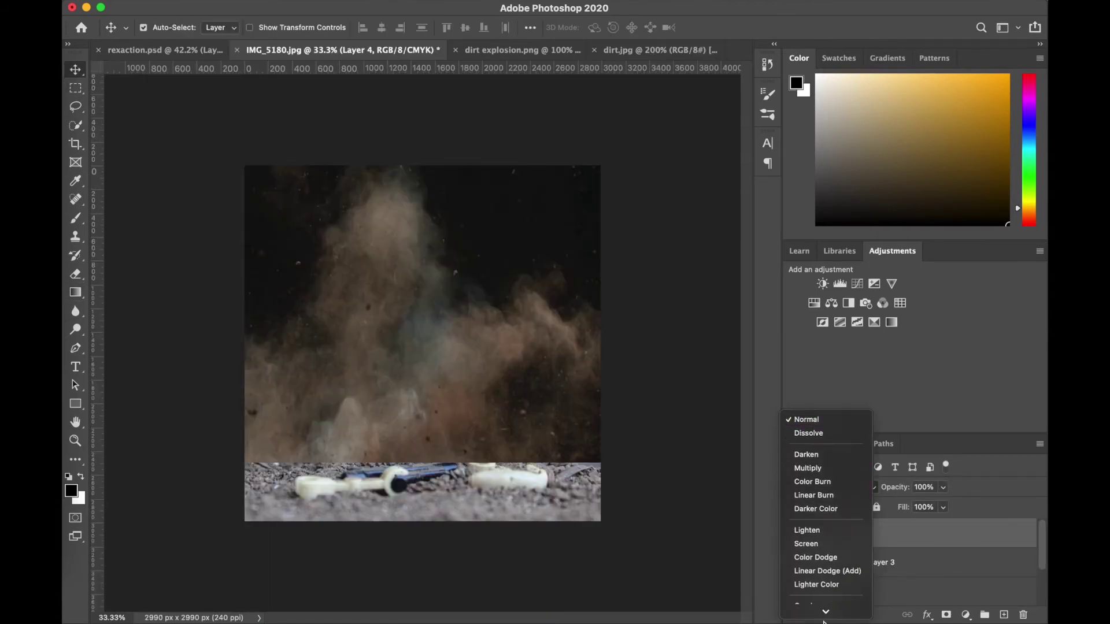
{"action": "left_click", "coordinate": [818, 504]}
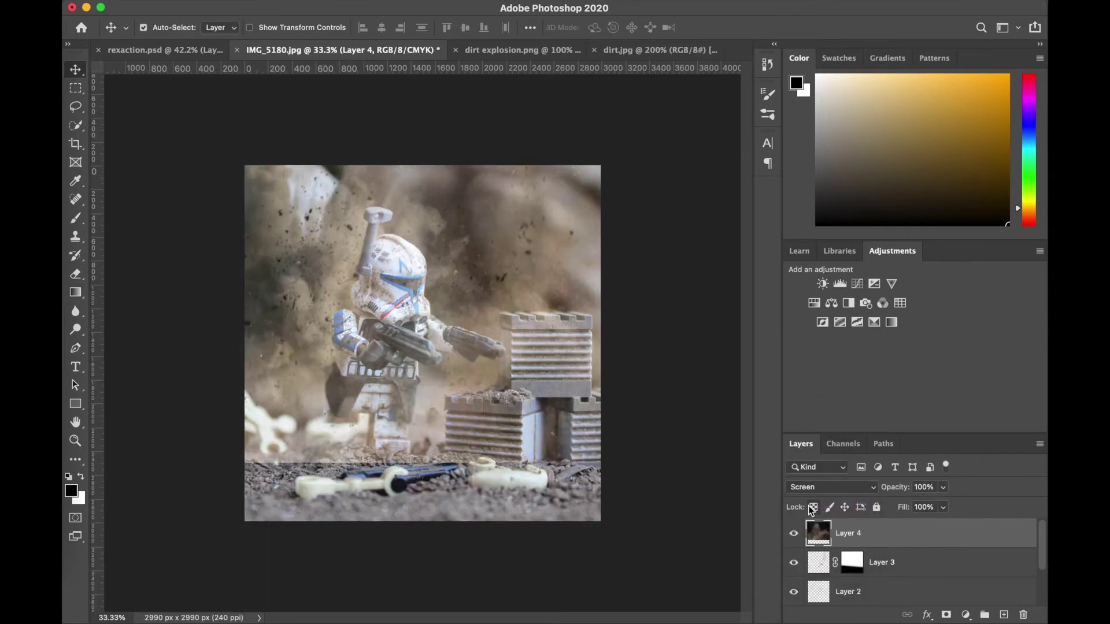
{"action": "key", "text": "super+equal"}
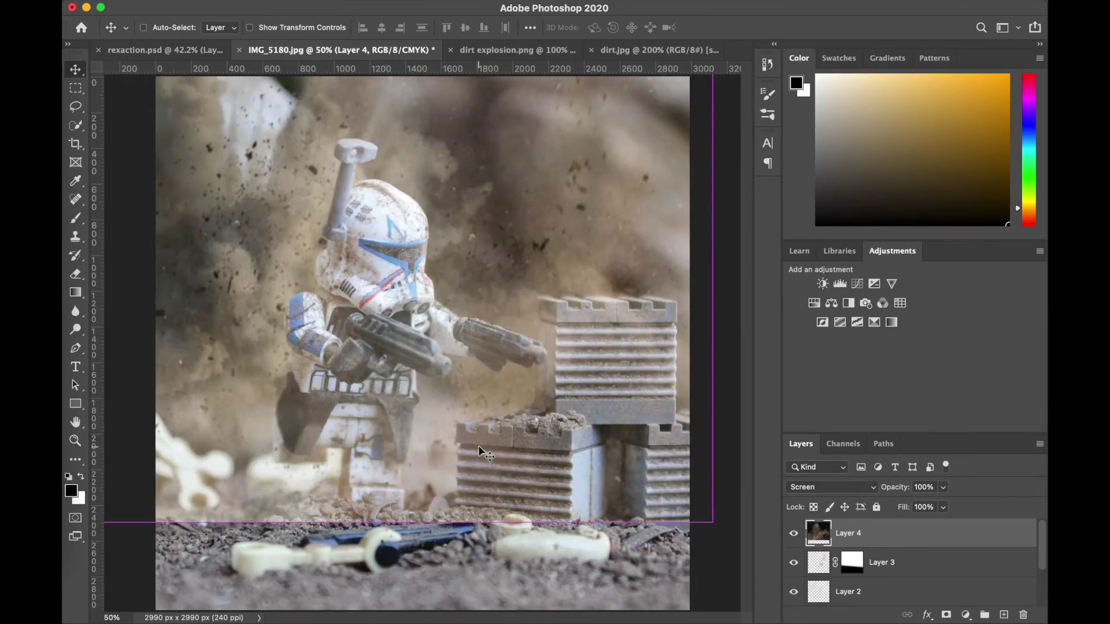
{"action": "key", "text": "super+minus"}
{"action": "key", "text": "super+equal"}
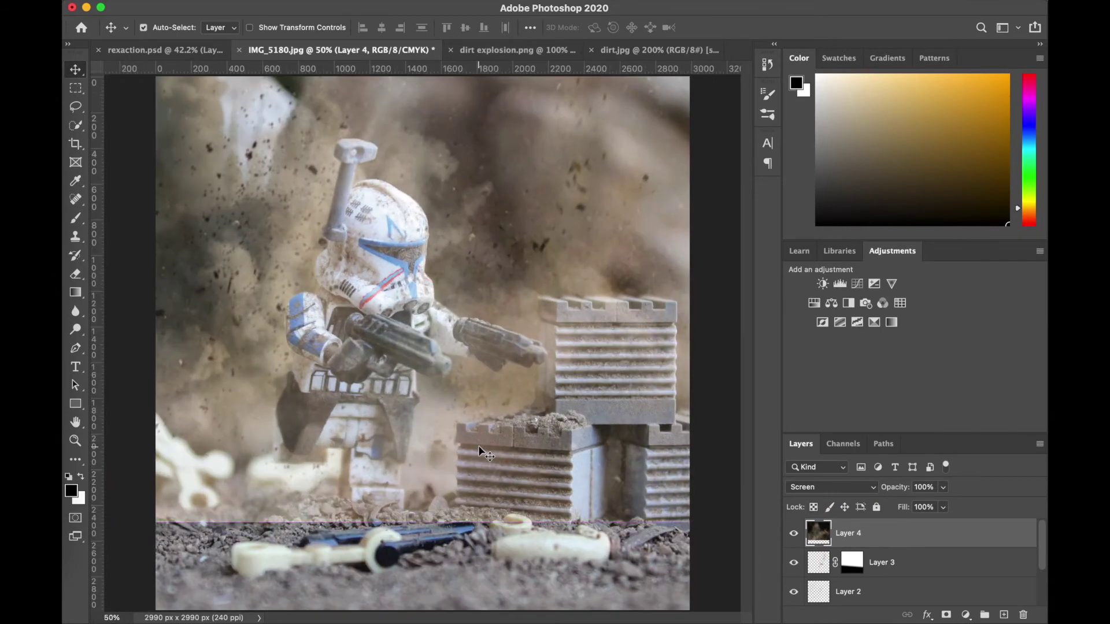
Mask Layer 4 with an upward gradient so the screened dust fades out toward the ground.
{"action": "left_click", "coordinate": [946, 616]}
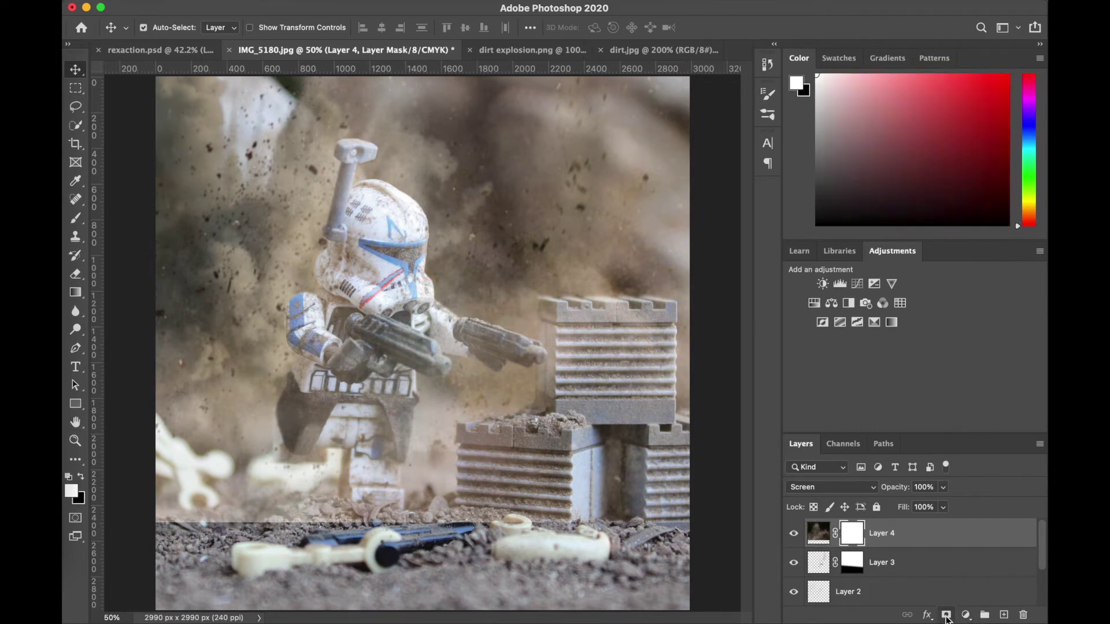
{"action": "left_click", "coordinate": [78, 296]}
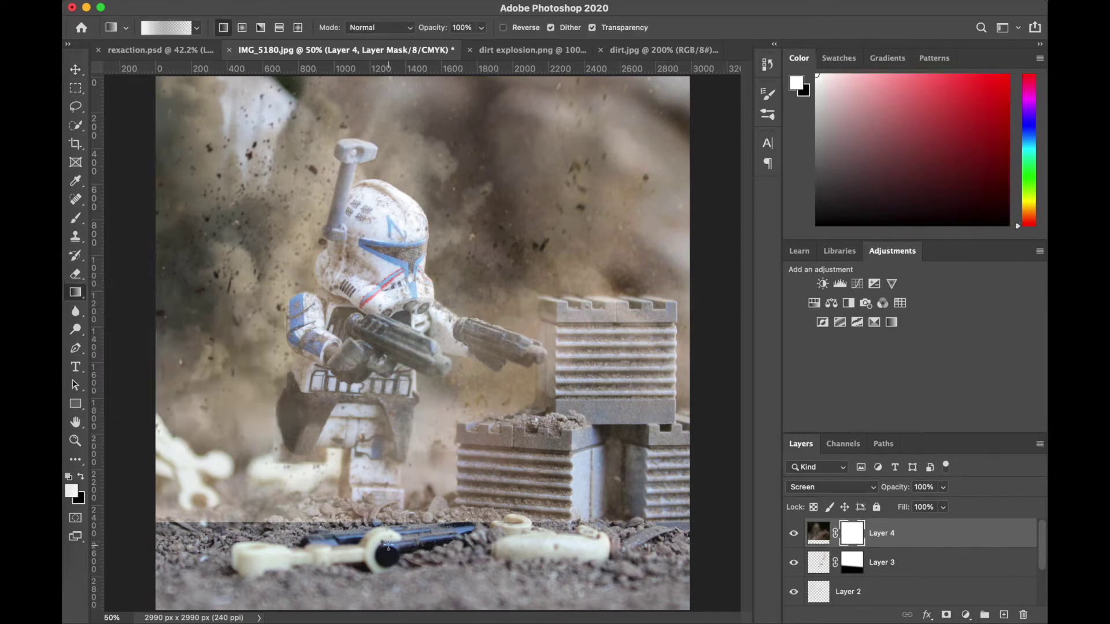
{"action": "left_click_drag", "start_coordinate": [379, 527], "coordinate": [383, 421]}
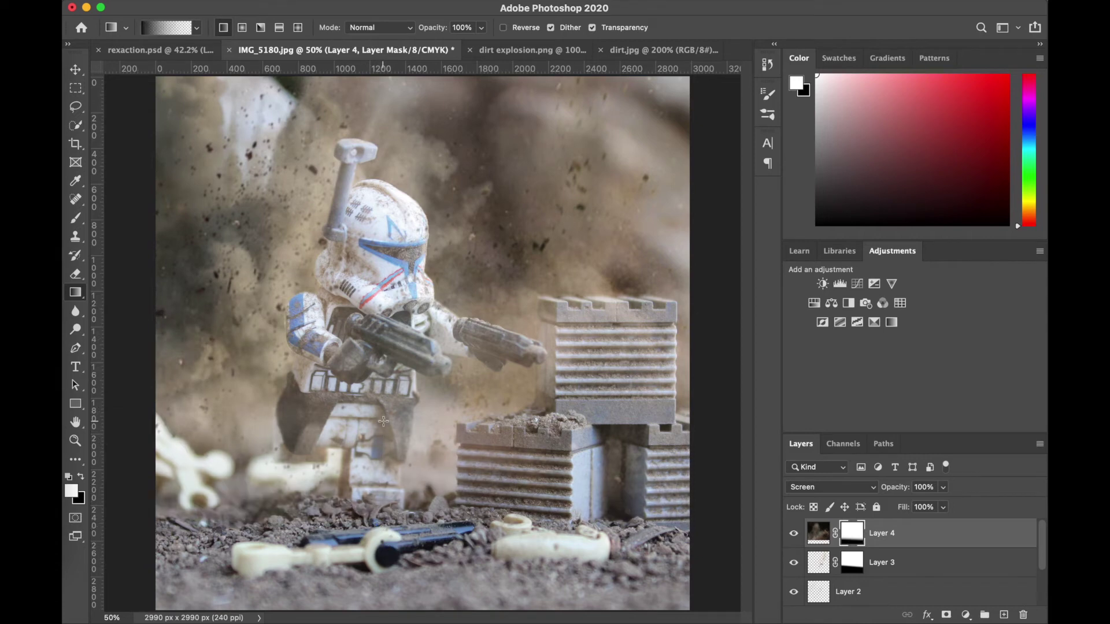
{"action": "key", "text": "super+minus"}
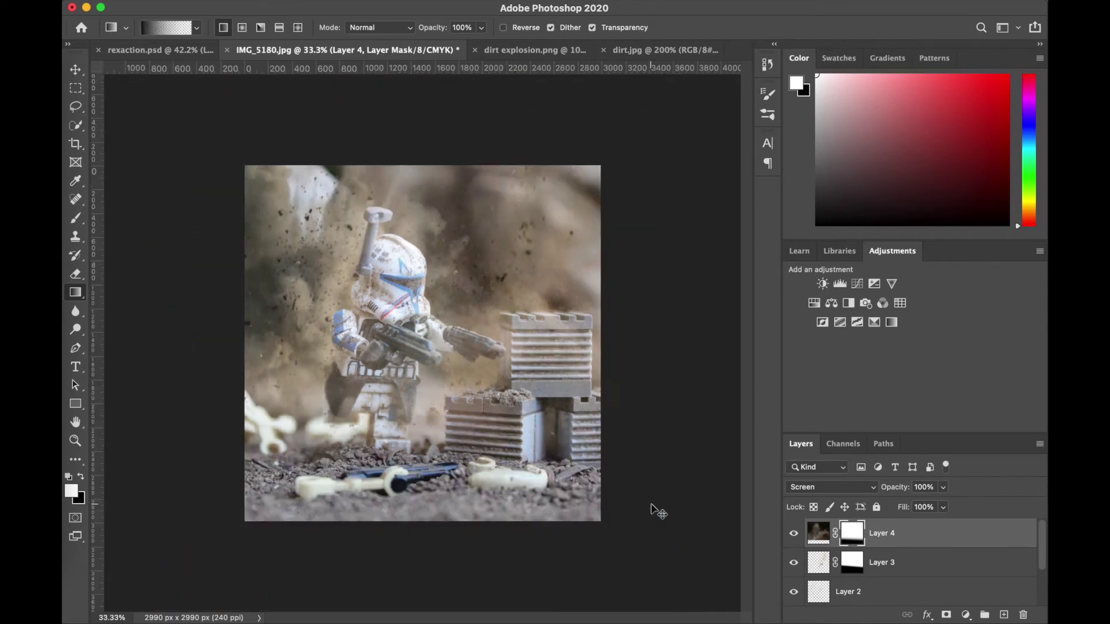
{"action": "key", "text": "super+equal"}
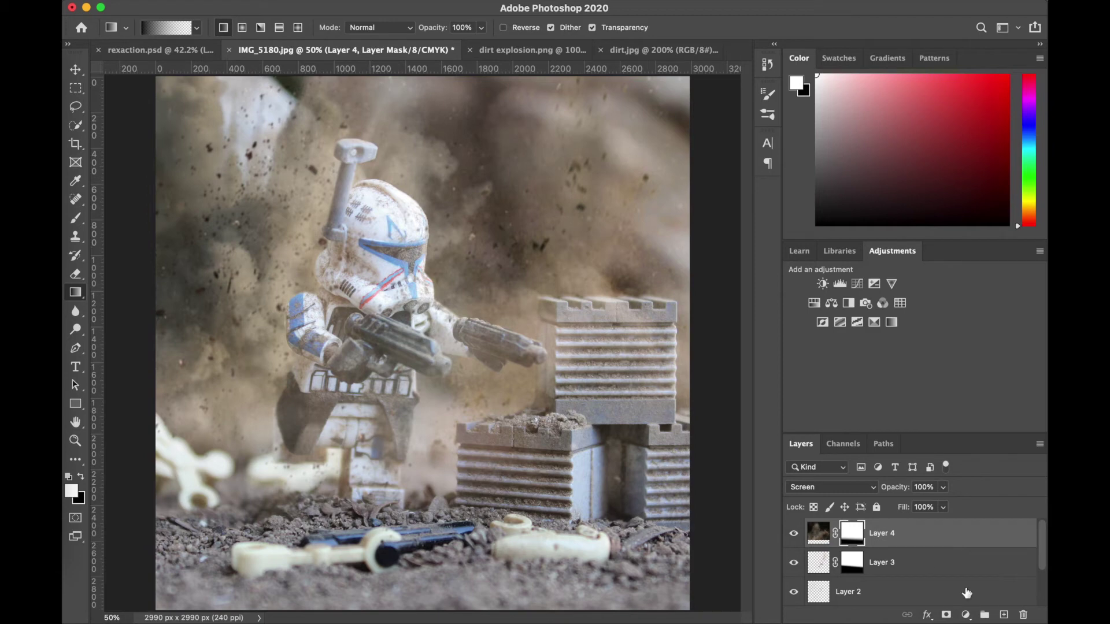
{"action": "left_click", "coordinate": [815, 538]}
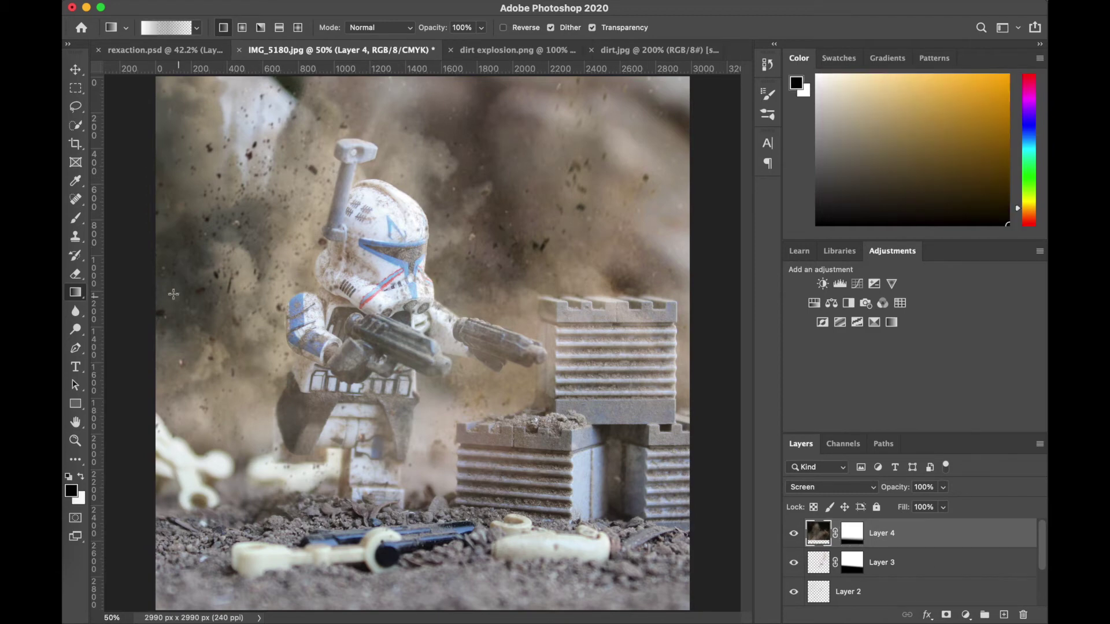
Lightly erase dust over the trooper on Layer 4 with a 15%-opacity, 200-pixel eraser.
{"action": "left_click", "coordinate": [79, 277]}
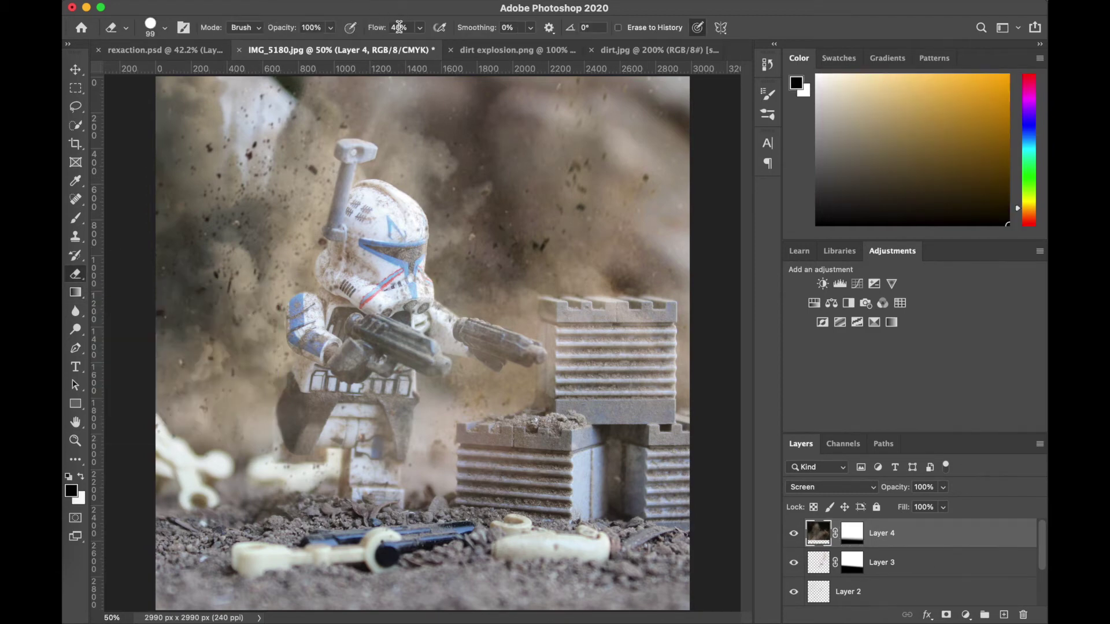
{"action": "left_click", "coordinate": [312, 28]}
{"action": "type", "text": "15"}
{"action": "key", "text": "Return"}
{"action": "key", "text": "bracketright"}
{"action": "key", "text": "bracketright"}
{"action": "key", "text": "bracketright"}
{"action": "key", "text": "bracketright"}
{"action": "key", "text": "bracketright"}
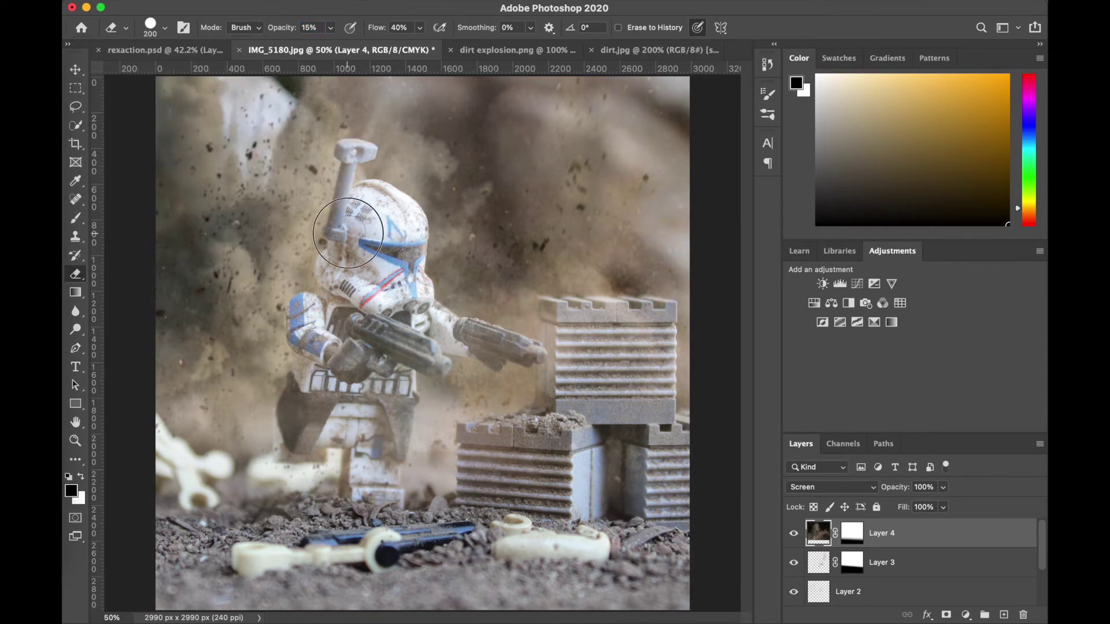
{"action": "mouse_move", "coordinate": [348, 233]}
{"action": "left_mouse_down"}
{"action": "mouse_move", "coordinate": [413, 315]}
{"action": "mouse_move", "coordinate": [310, 326]}
{"action": "mouse_move", "coordinate": [360, 433]}
{"action": "mouse_move", "coordinate": [307, 439]}
{"action": "mouse_move", "coordinate": [364, 359]}
{"action": "mouse_move", "coordinate": [341, 359]}
{"action": "left_mouse_up"}
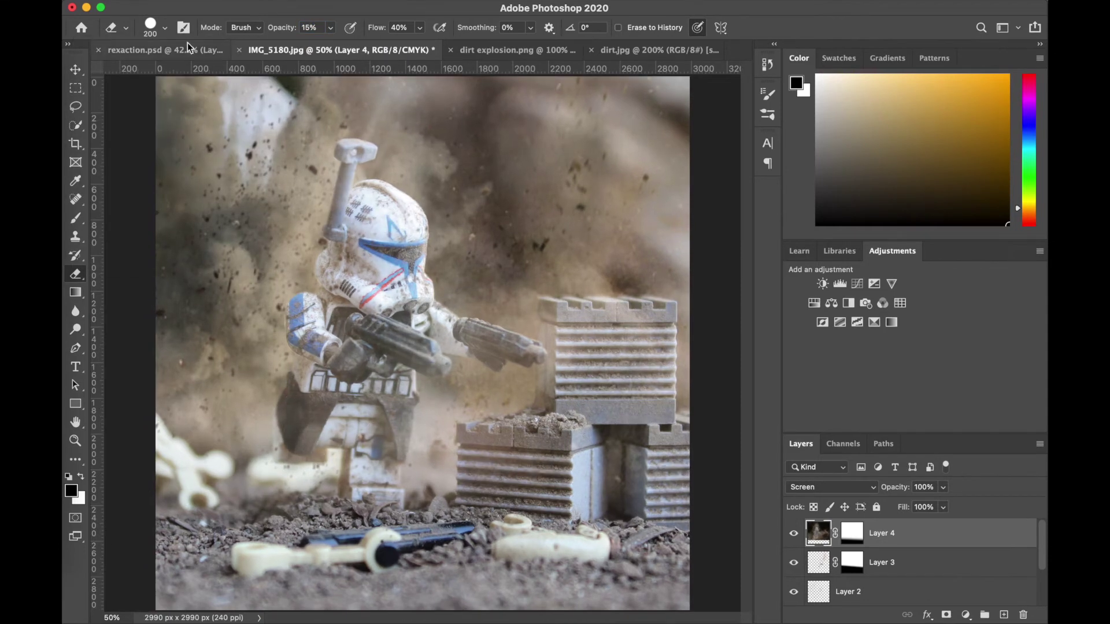
Shrink the eraser to 124 pixels and create a new empty Layer 5 on top.
{"action": "left_click", "coordinate": [165, 28]}
{"action": "left_click_drag", "start_coordinate": [191, 57], "coordinate": [173, 57]}
{"action": "left_click", "coordinate": [476, 343]}
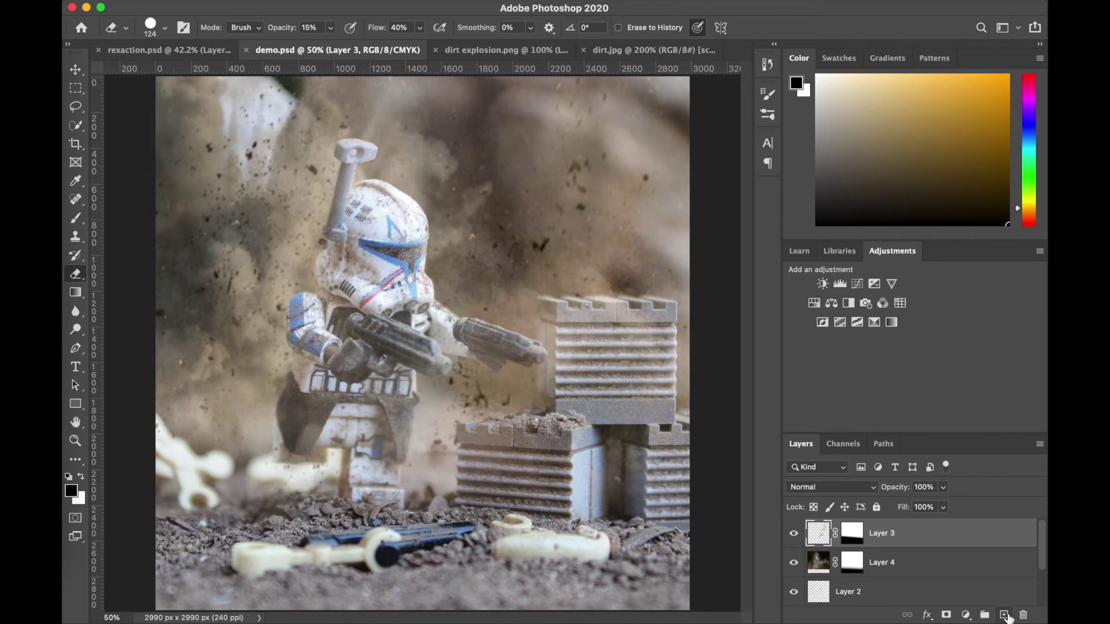
{"action": "left_click", "coordinate": [1004, 615]}
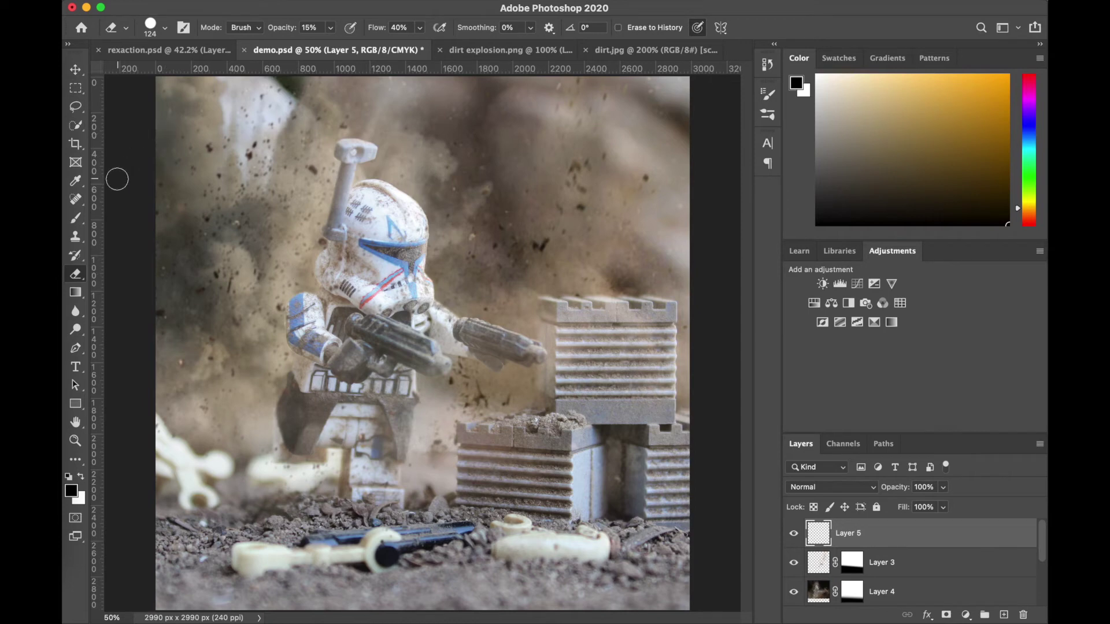
Stamp a white flare near the blaster muzzle using the flare 3 brush preset.
{"action": "left_click", "coordinate": [77, 220]}
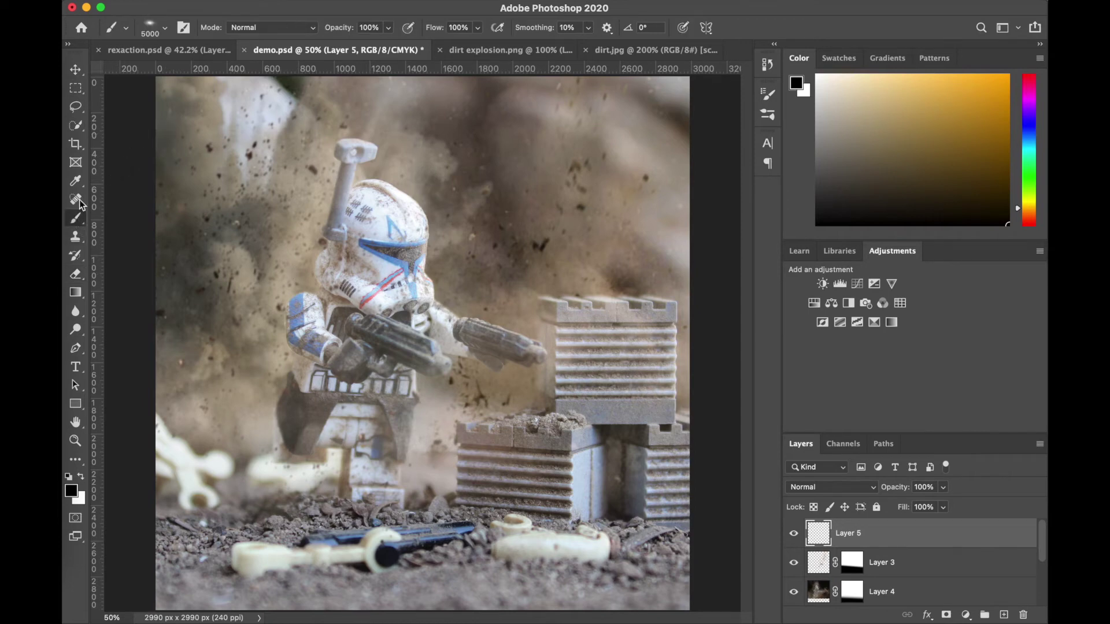
{"action": "left_click", "coordinate": [164, 29]}
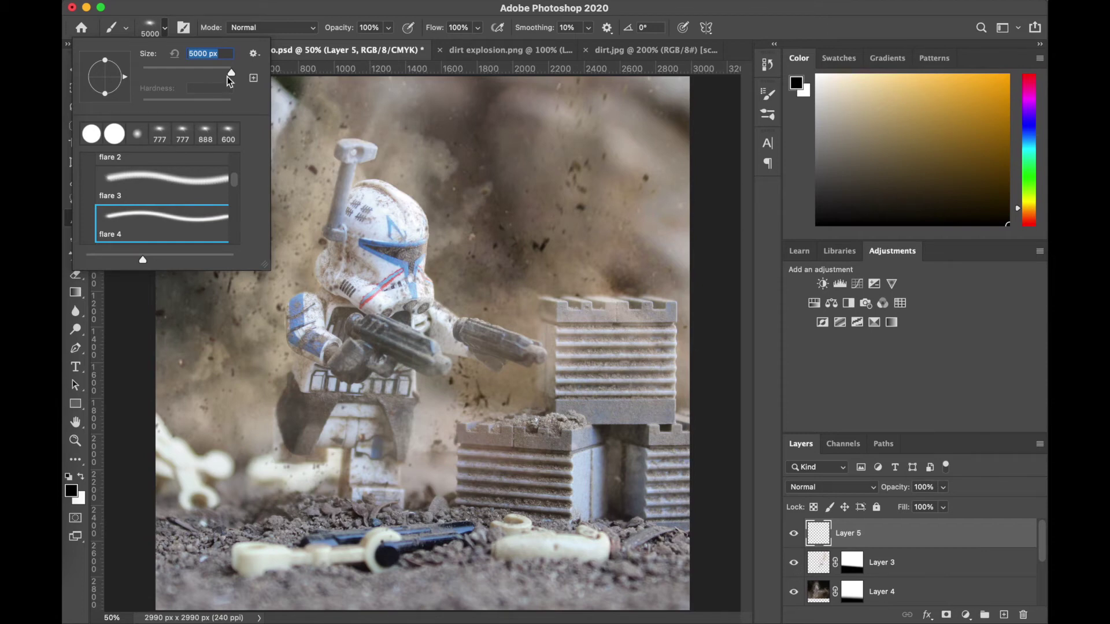
{"action": "left_click", "coordinate": [167, 186]}
{"action": "key", "text": "Return"}
{"action": "key", "text": "x"}
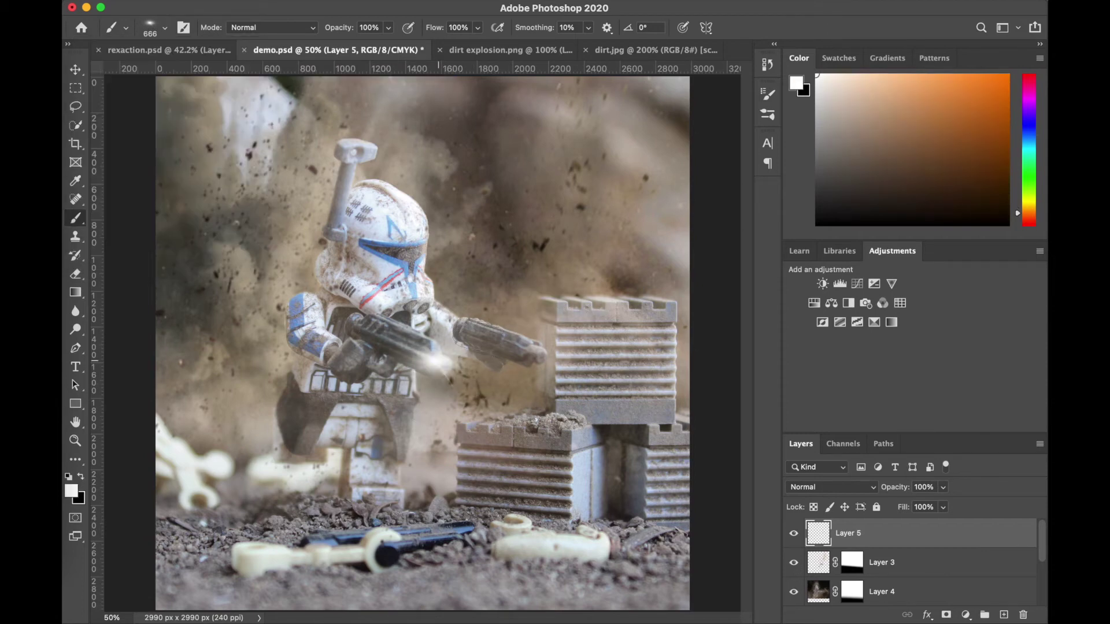
{"action": "key", "text": "period"}
{"action": "left_click", "coordinate": [445, 364]}
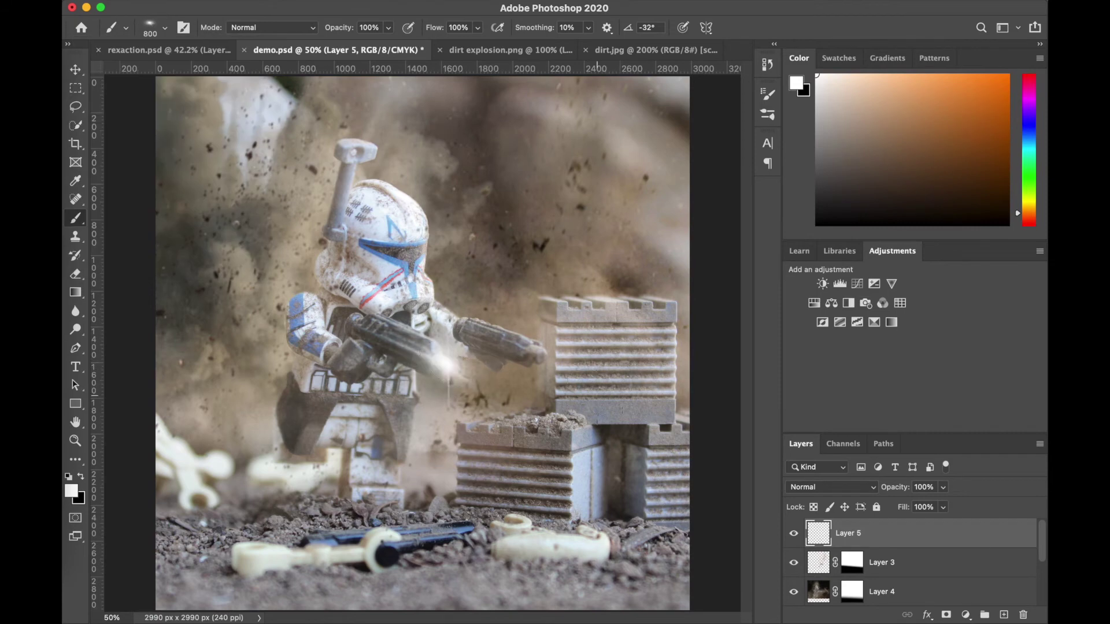
Stamp a second flare at the rifle tip and add a new empty Layer 6.
{"action": "left_click", "coordinate": [75, 70]}
{"action": "key", "text": "b"}
{"action": "left_click", "coordinate": [164, 27]}
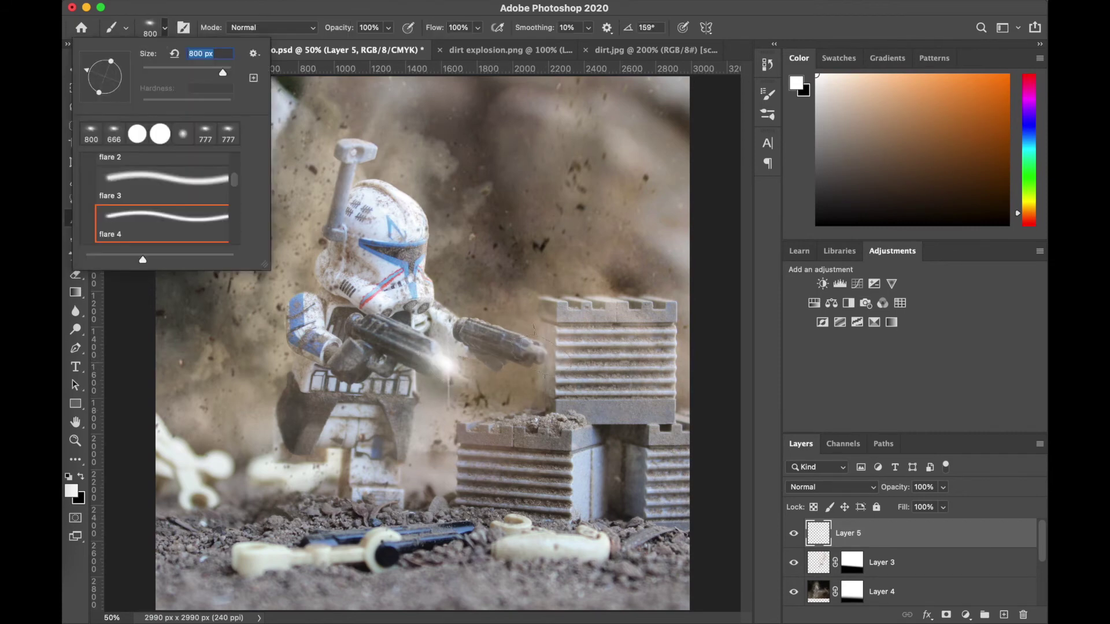
{"action": "left_click", "coordinate": [538, 353]}
{"action": "left_click", "coordinate": [75, 69]}
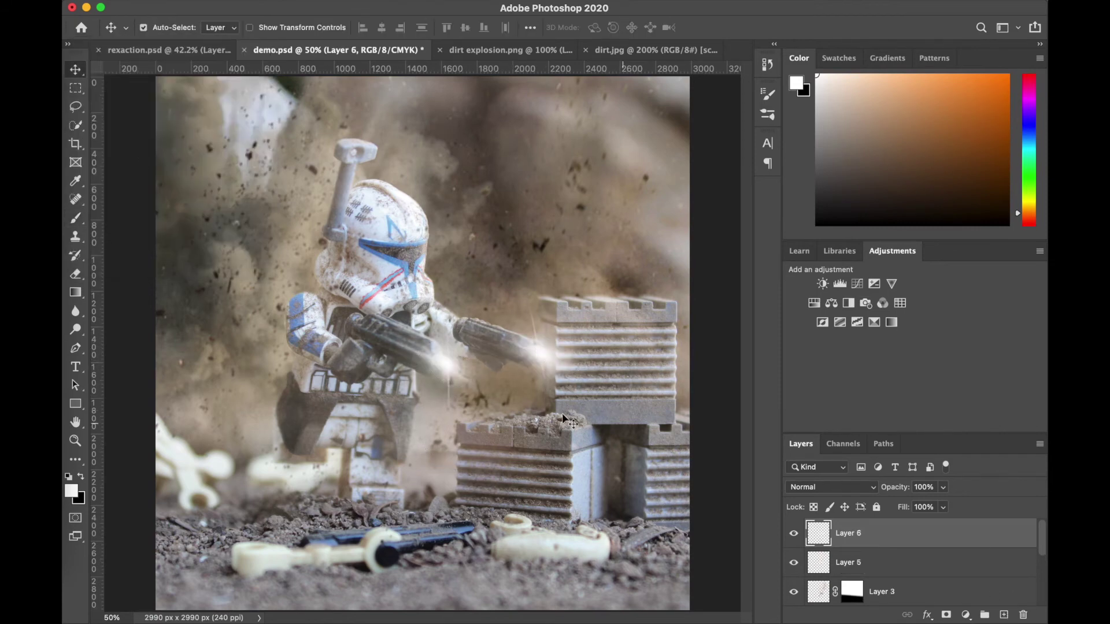
Pick the Hard Round brush from General Brushes and set its size to 40 pixels.
{"action": "left_click", "coordinate": [74, 225]}
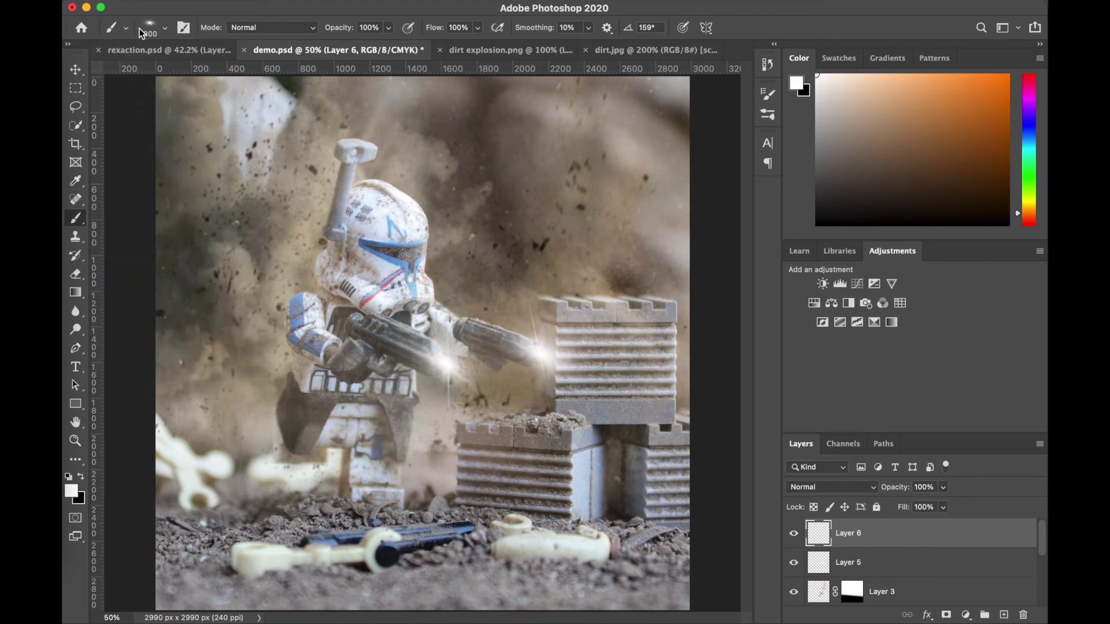
{"action": "left_click", "coordinate": [155, 29]}
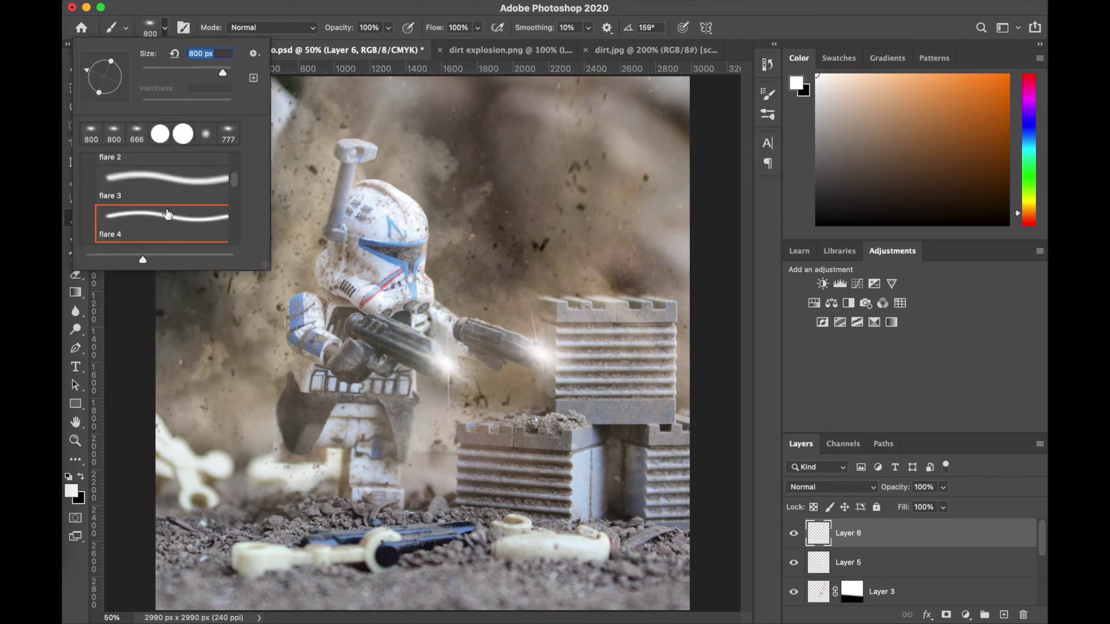
{"action": "scroll", "coordinate": [167, 214], "scroll_direction": "down", "scroll_amount": 2}
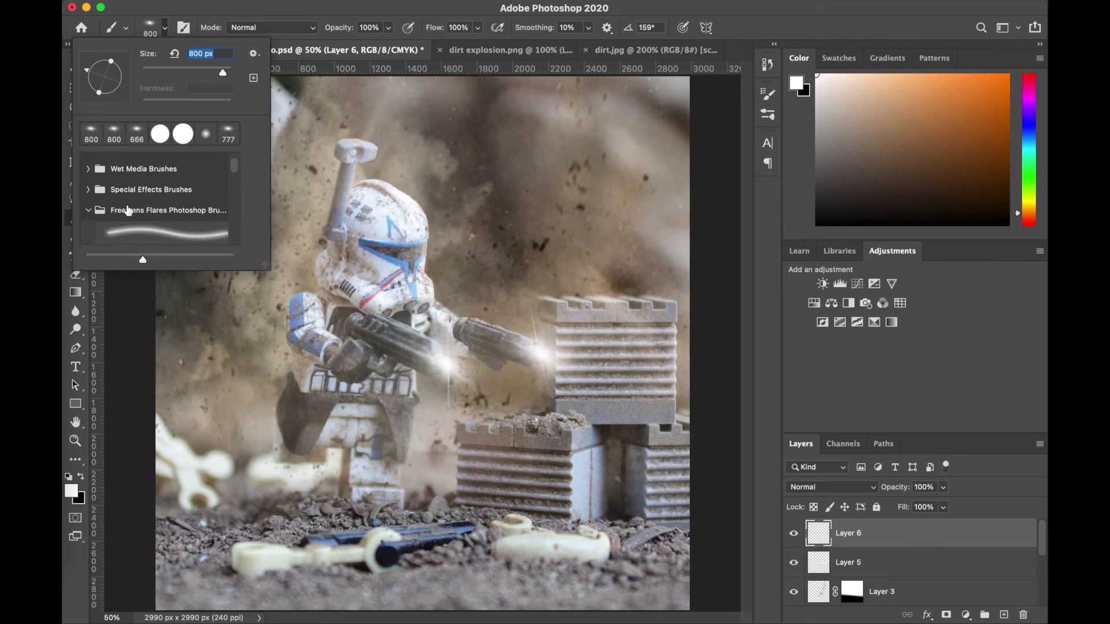
{"action": "scroll", "coordinate": [121, 174], "scroll_direction": "up", "scroll_amount": 3}
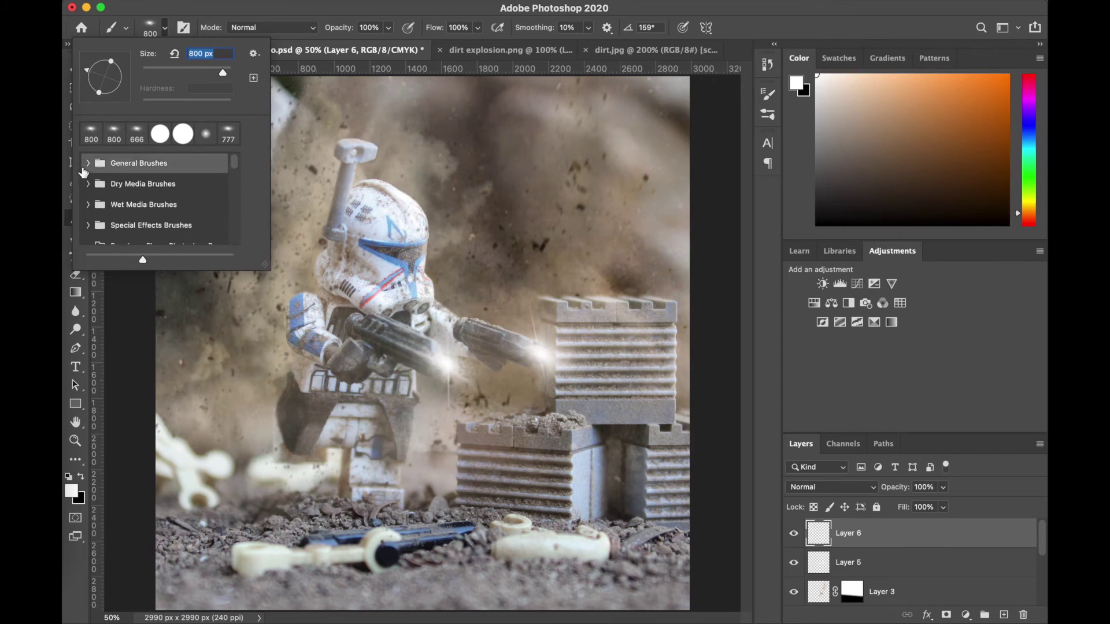
{"action": "left_click", "coordinate": [87, 163]}
{"action": "left_click", "coordinate": [157, 230]}
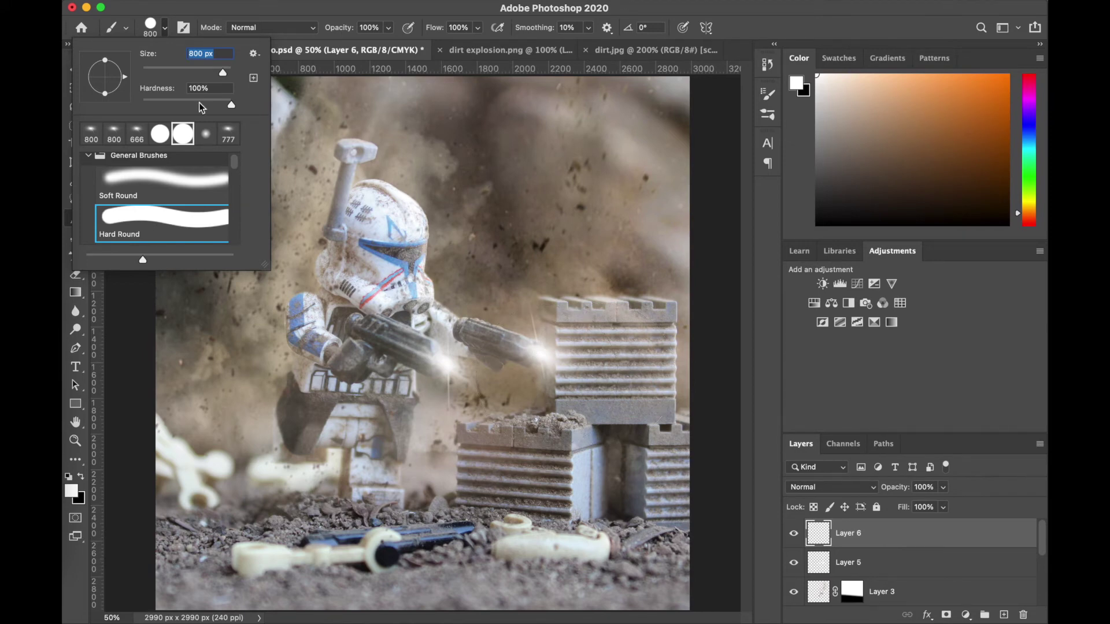
{"action": "type", "text": "40"}
{"action": "key", "text": "Return"}
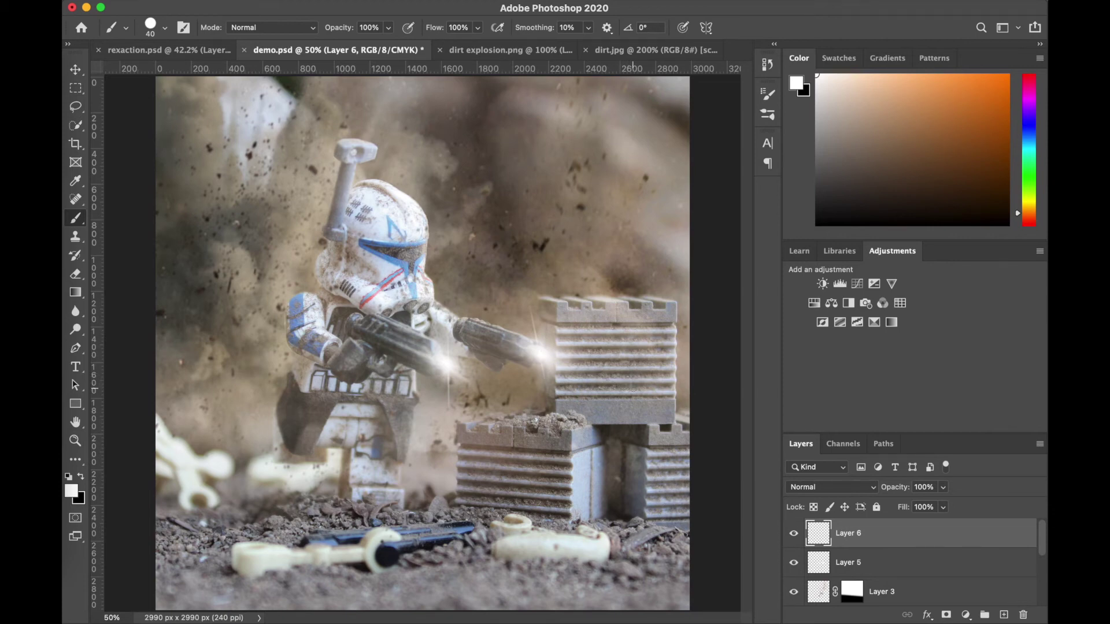
Draw a straight white bolt rightward from the rifle tip, then try and discard an Outer Glow.
{"action": "left_click", "coordinate": [638, 389], "text": "shift"}
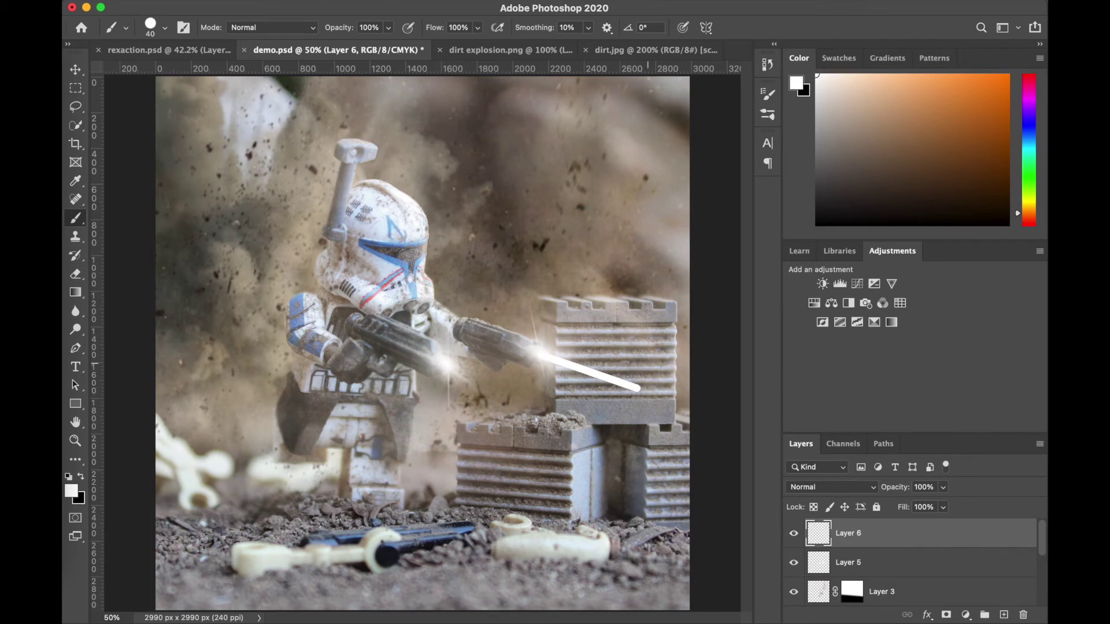
{"action": "right_click", "coordinate": [898, 535]}
{"action": "left_click", "coordinate": [846, 536]}
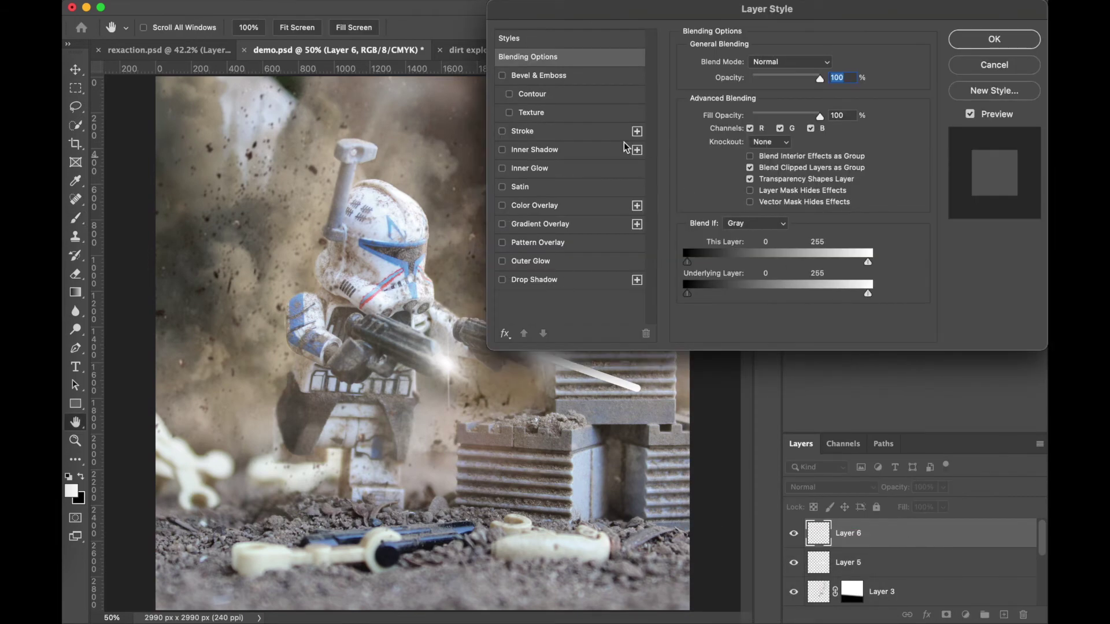
{"action": "left_click", "coordinate": [530, 261]}
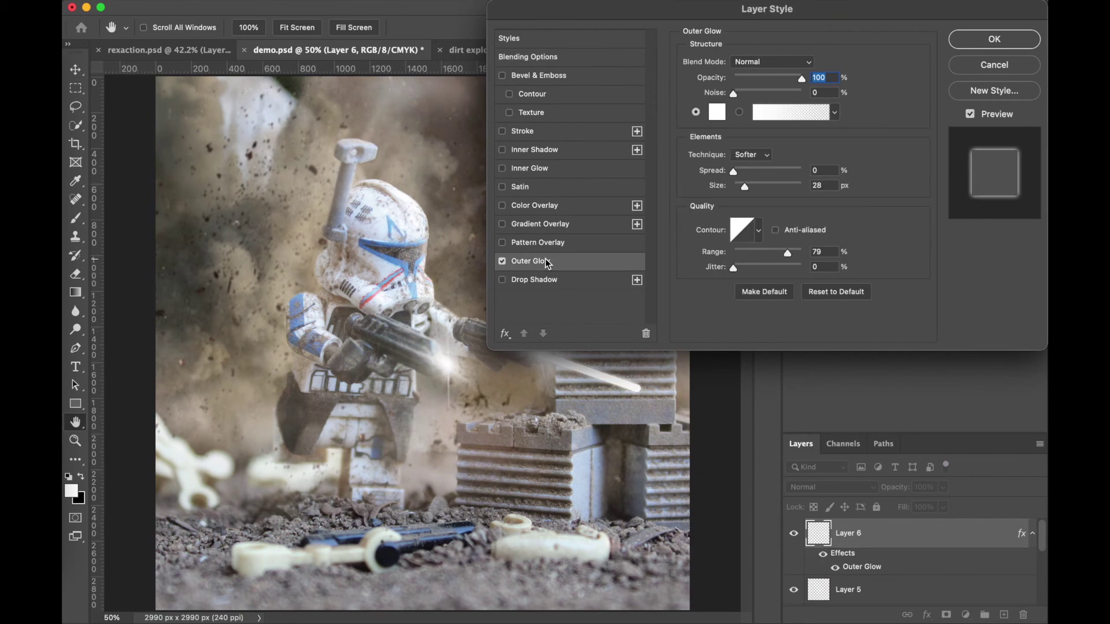
{"action": "left_click_drag", "start_coordinate": [646, 7], "coordinate": [799, 8]}
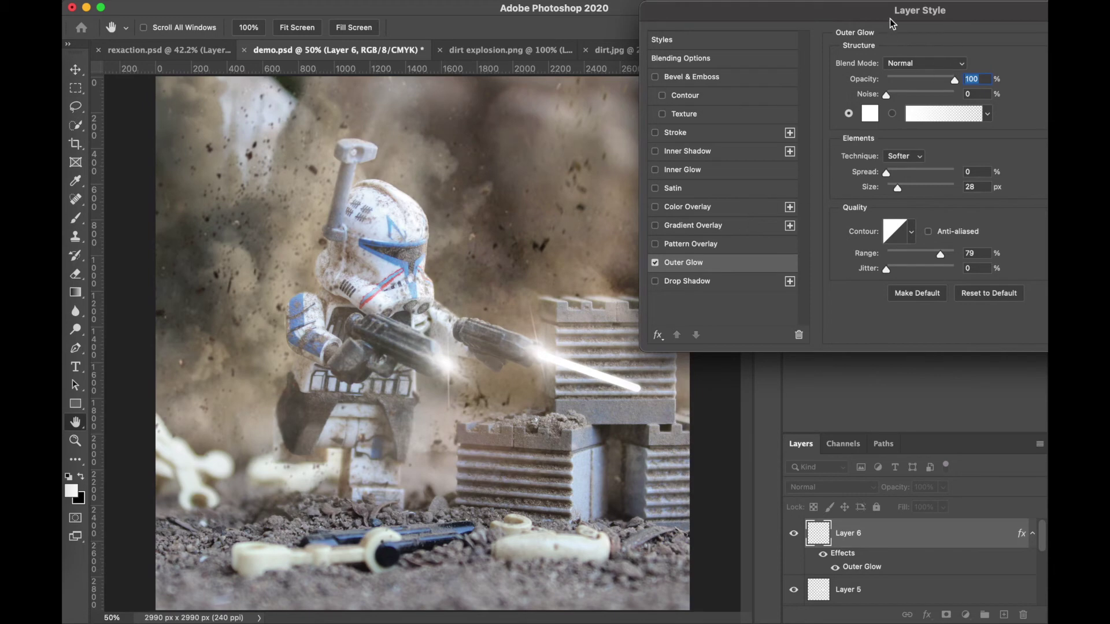
{"action": "left_click_drag", "start_coordinate": [891, 22], "coordinate": [749, 22]}
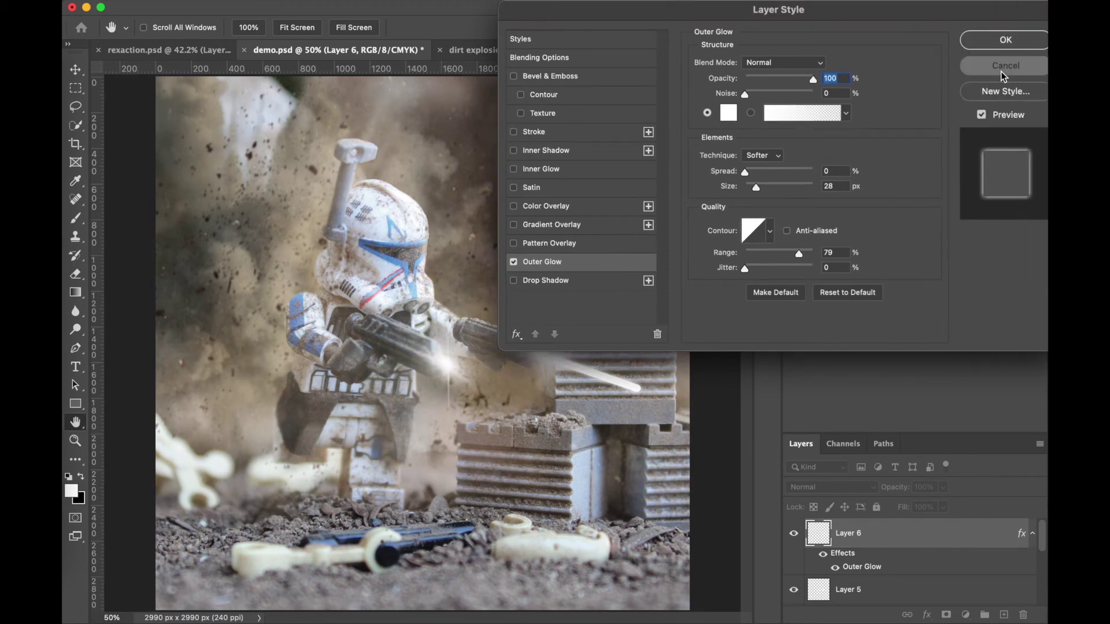
{"action": "left_click", "coordinate": [1001, 71]}
Duplicate the bolt layer twice and give the original Layer 6 a 4-pixel Gaussian Blur.
{"action": "key", "text": "ctrl+j"}
{"action": "key", "text": "ctrl+j"}
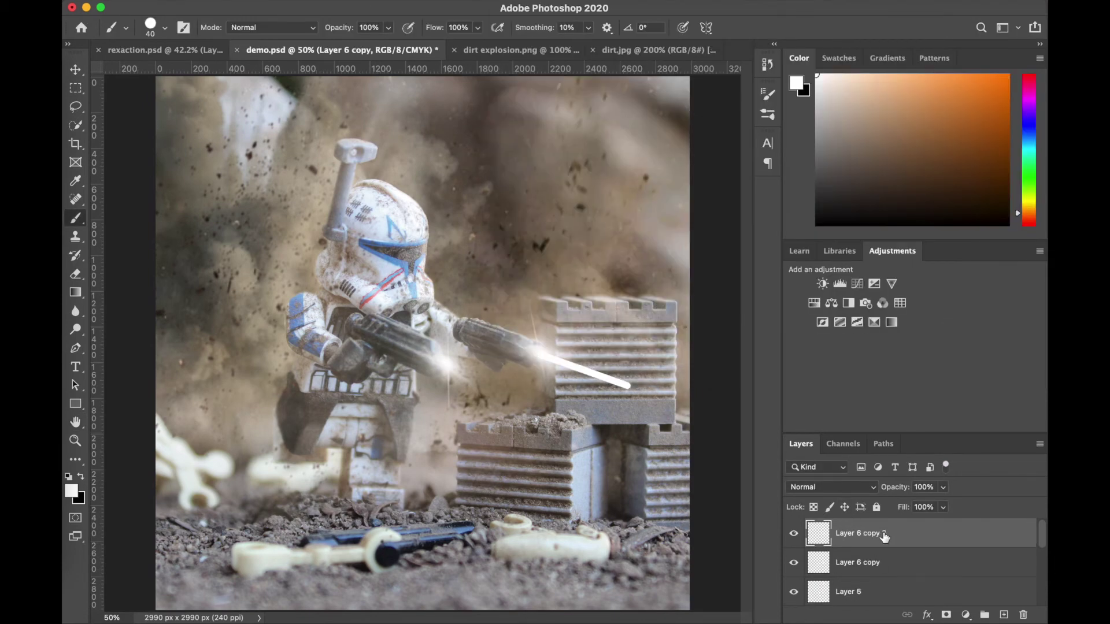
{"action": "left_click", "coordinate": [863, 591]}
{"action": "left_click", "coordinate": [355, 0]}
{"action": "mouse_move", "coordinate": [381, 151]}
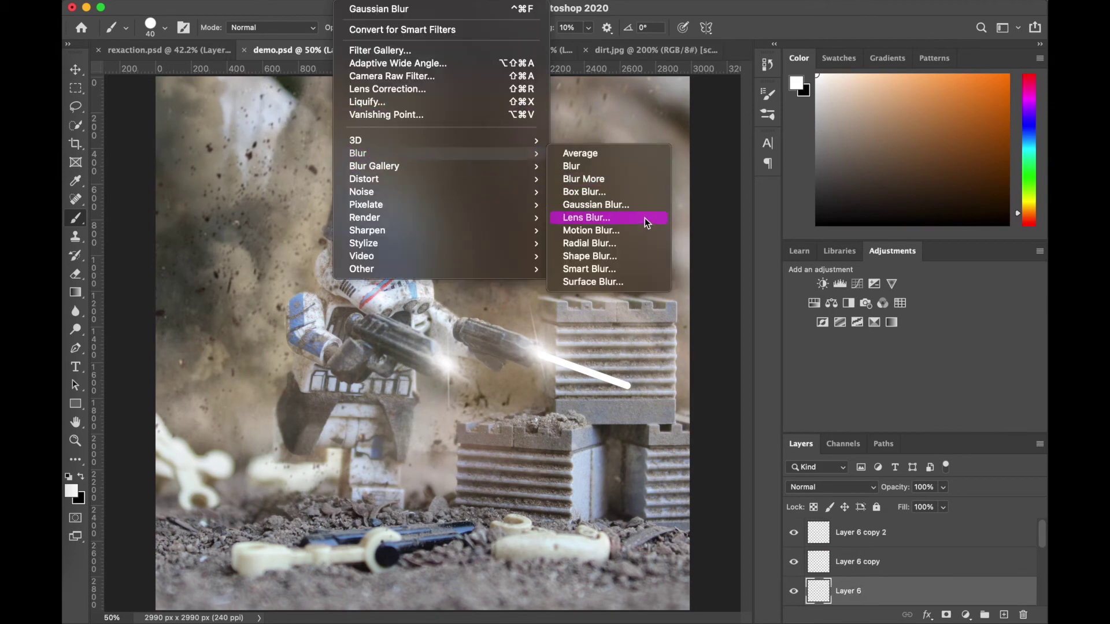
{"action": "left_click", "coordinate": [636, 204]}
{"action": "type", "text": "4"}
{"action": "key", "text": "Return"}
Blur Layer 6 copy with a 10-pixel Gaussian Blur.
{"action": "left_click", "coordinate": [856, 562]}
{"action": "left_click", "coordinate": [356, 1]}
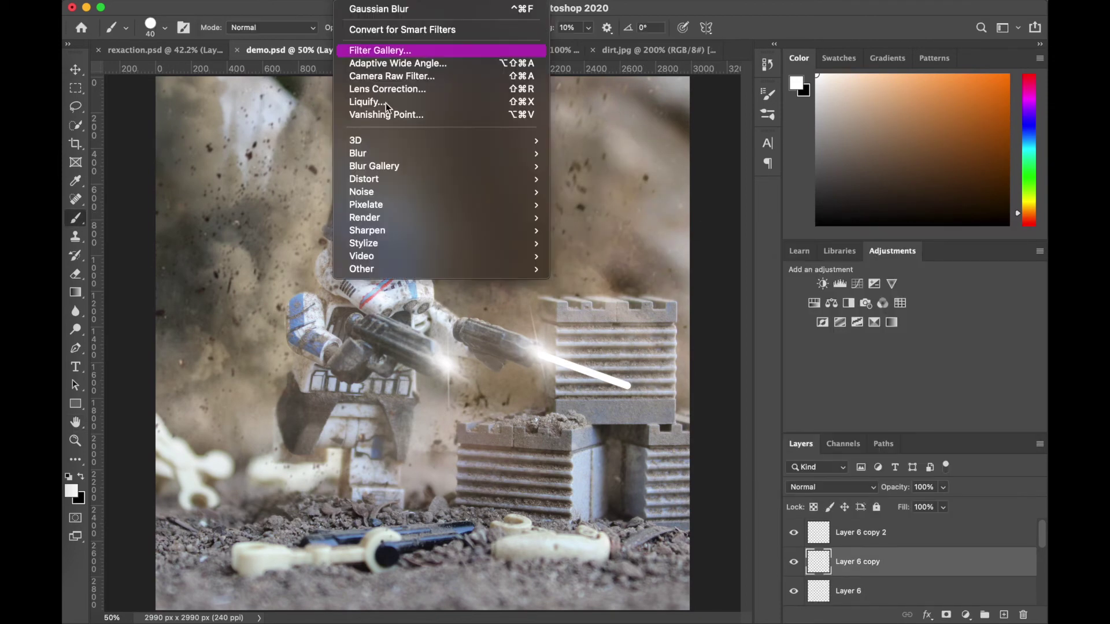
{"action": "mouse_move", "coordinate": [376, 145]}
{"action": "left_click", "coordinate": [632, 206]}
{"action": "type", "text": "10"}
{"action": "key", "text": "Return"}
Blur the top Layer 6 copy 2 with a 40-pixel Gaussian Blur.
{"action": "key", "text": "b"}
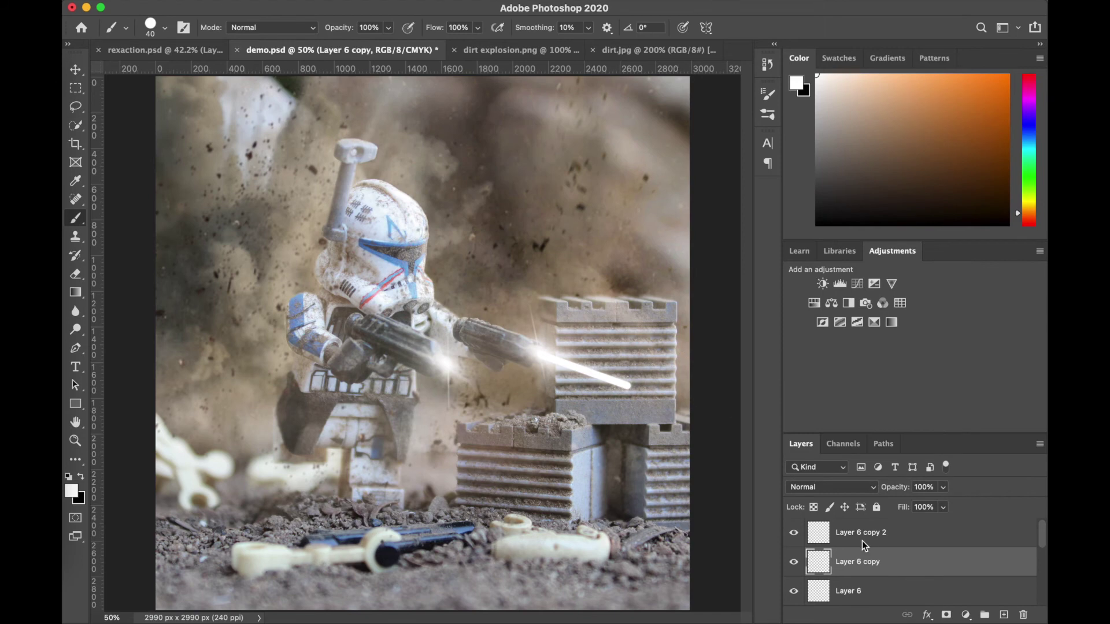
{"action": "double_click", "coordinate": [862, 537]}
{"action": "left_click", "coordinate": [355, 1]}
{"action": "mouse_move", "coordinate": [372, 146]}
{"action": "left_click", "coordinate": [607, 199]}
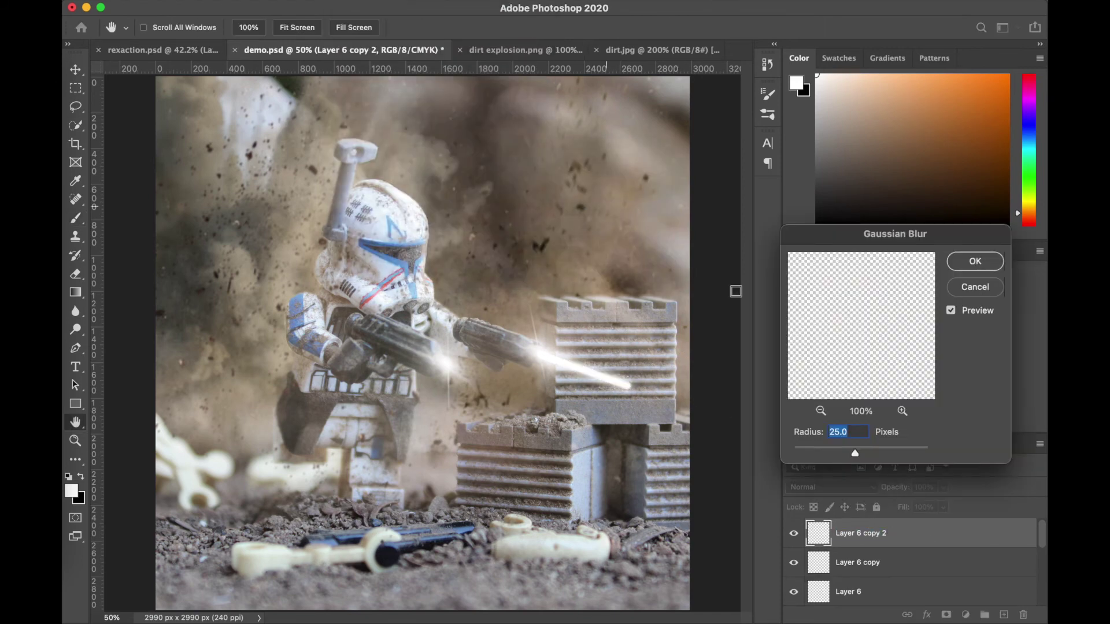
{"action": "type", "text": "40"}
{"action": "key", "text": "Return"}
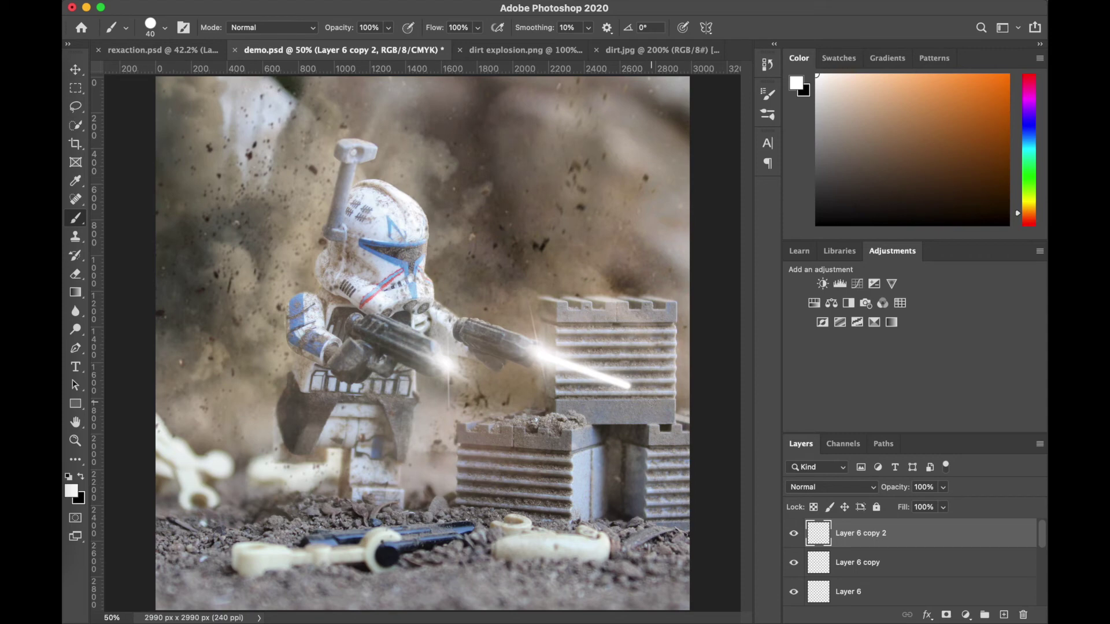
Merge the three bolt layers and taper the merged bolt with a Perspective transform.
{"action": "right_click", "coordinate": [887, 591]}
{"action": "left_click", "coordinate": [765, 471]}
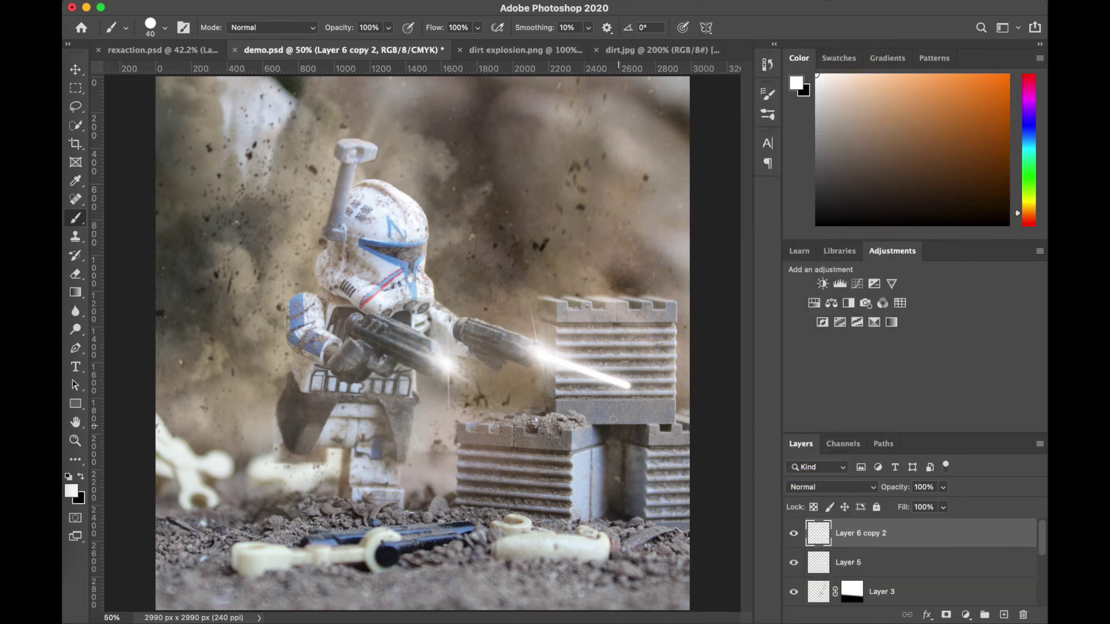
{"action": "key", "text": "super+t"}
{"action": "left_click", "coordinate": [150, 1]}
{"action": "mouse_move", "coordinate": [292, 305]}
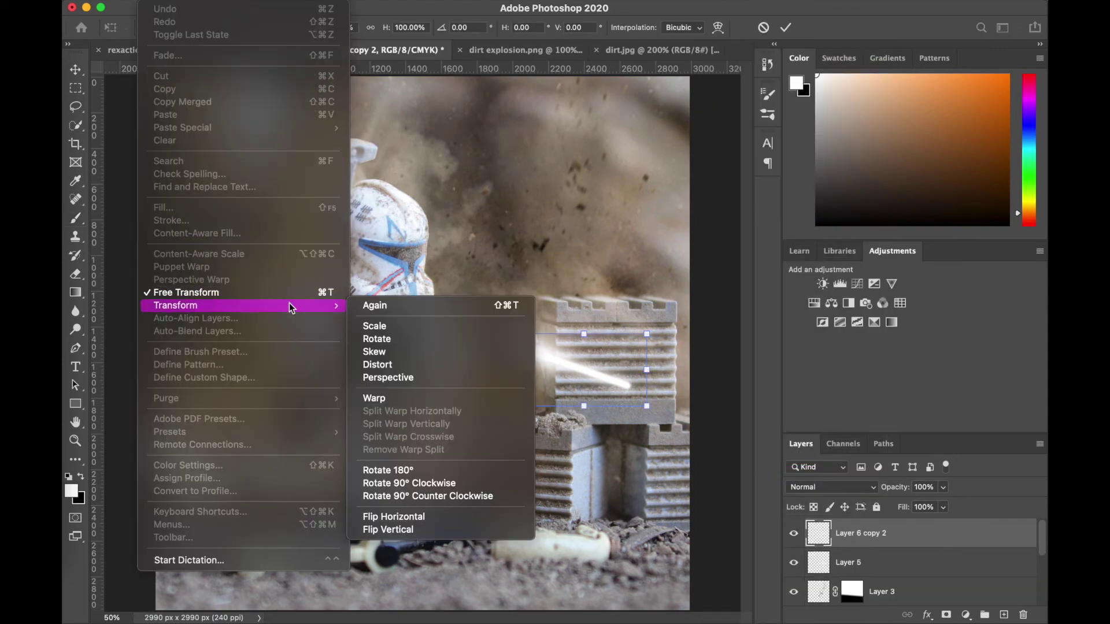
{"action": "left_click", "coordinate": [419, 379]}
{"action": "left_click_drag", "start_coordinate": [646, 334], "coordinate": [645, 338]}
{"action": "left_click", "coordinate": [786, 28]}
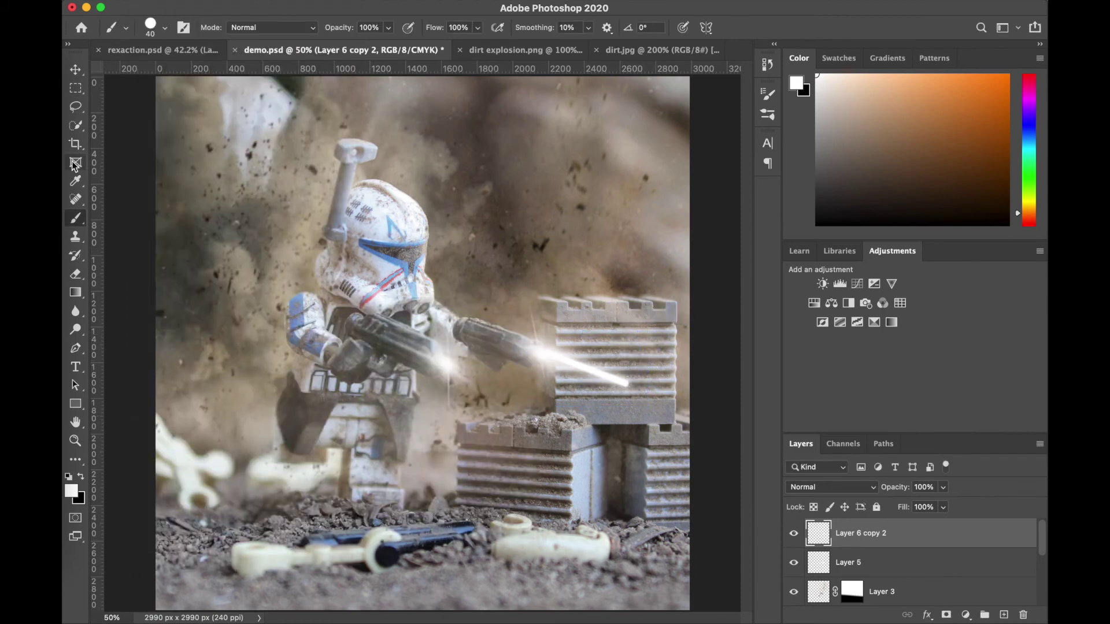
Rotate the bolt about -1.6° with Free Transform and add a new empty layer.
{"action": "key", "text": "super+t"}
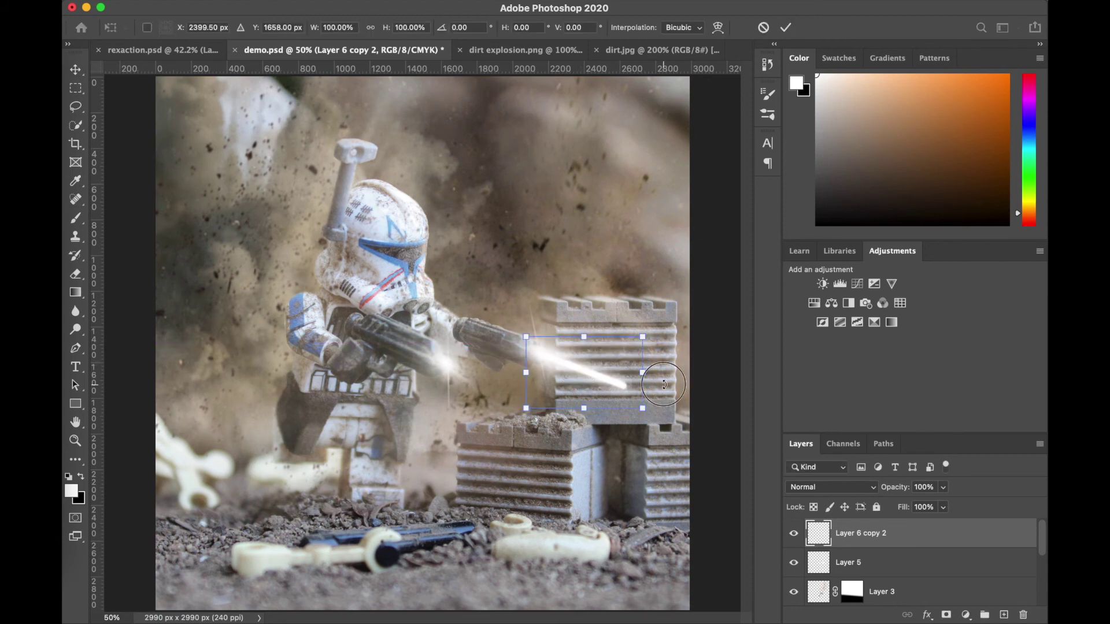
{"action": "left_click_drag", "start_coordinate": [666, 387], "coordinate": [664, 383]}
{"action": "left_click", "coordinate": [786, 28]}
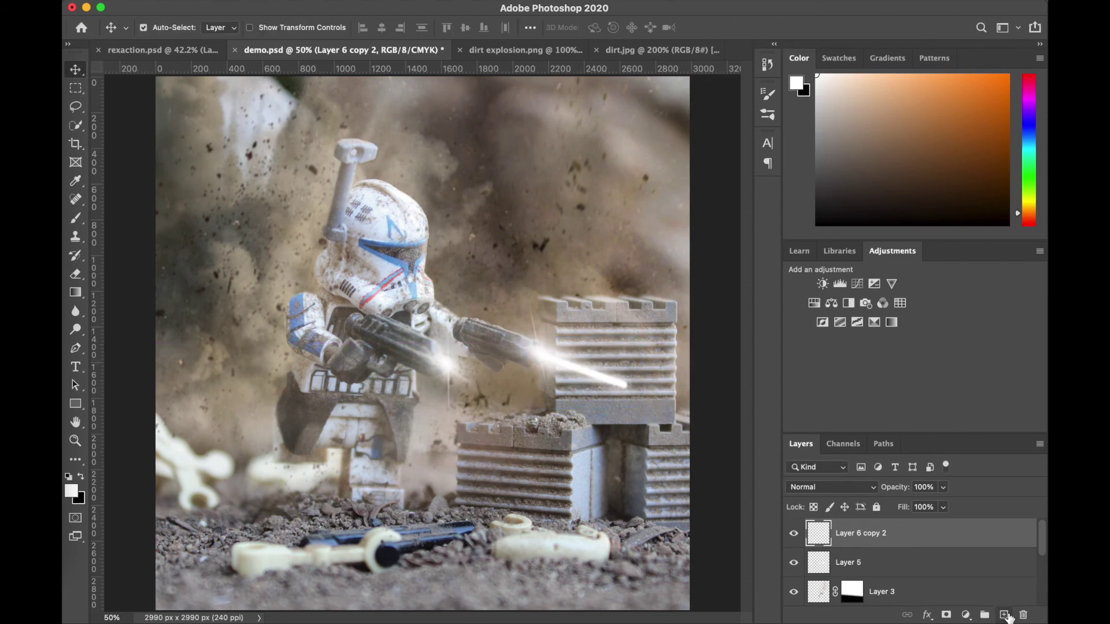
{"action": "left_click", "coordinate": [1004, 615]}
Paint a second white bolt to the right canvas edge, duplicate it with a 40-pixel blur, and merge.
{"action": "key", "text": "b"}
{"action": "left_click", "coordinate": [593, 427]}
{"action": "left_click", "coordinate": [710, 469], "text": "shift"}
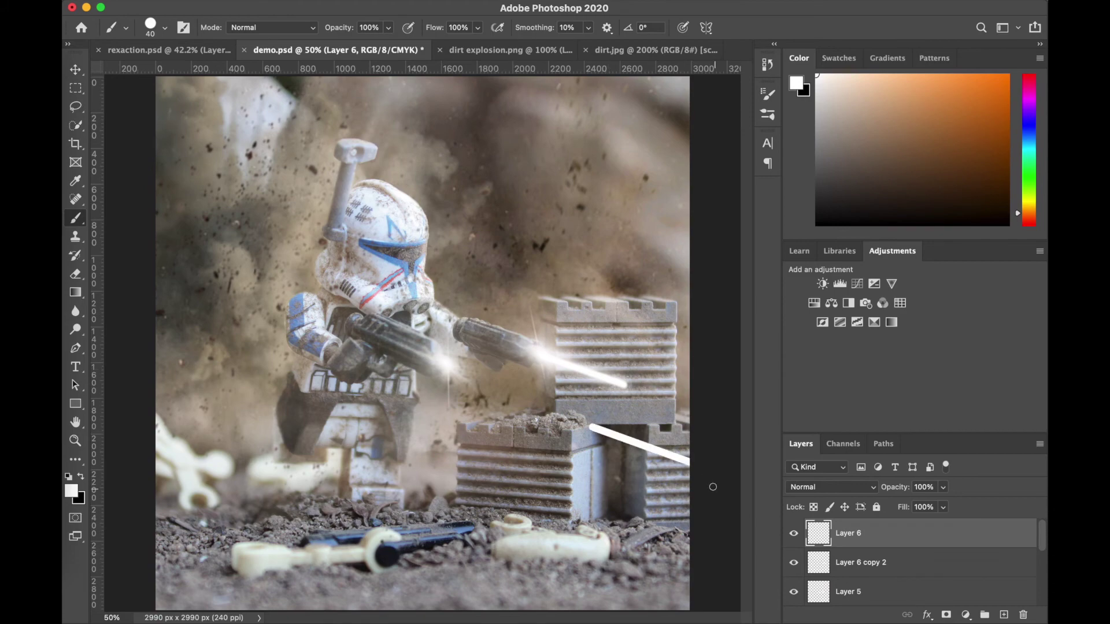
{"action": "key", "text": "super+j"}
{"action": "key", "text": "super+alt+f"}
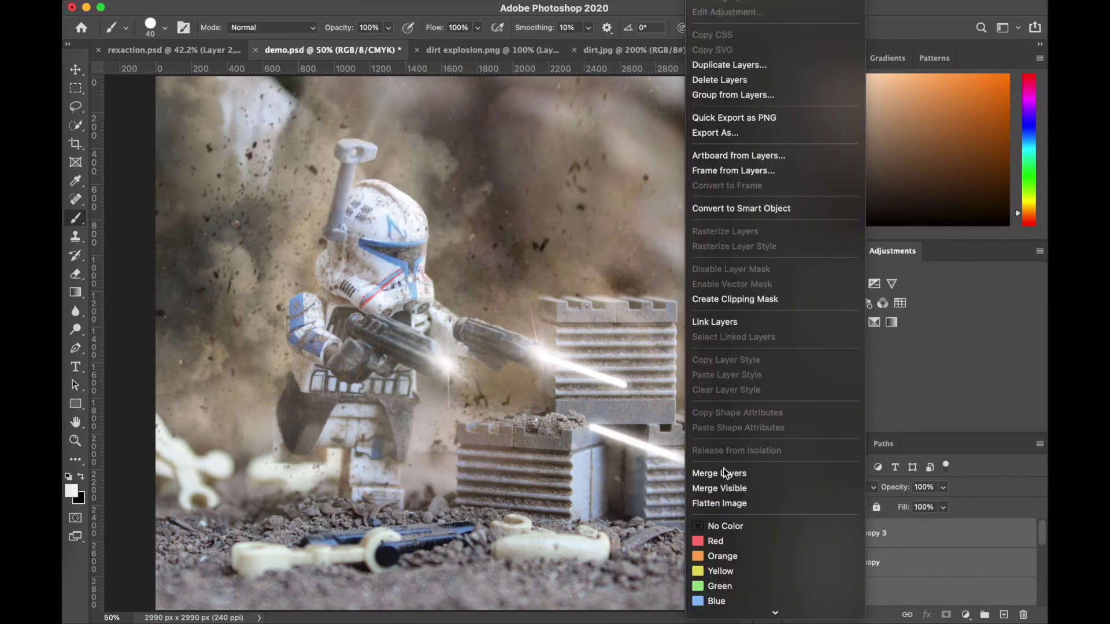
{"action": "left_click", "coordinate": [725, 473]}
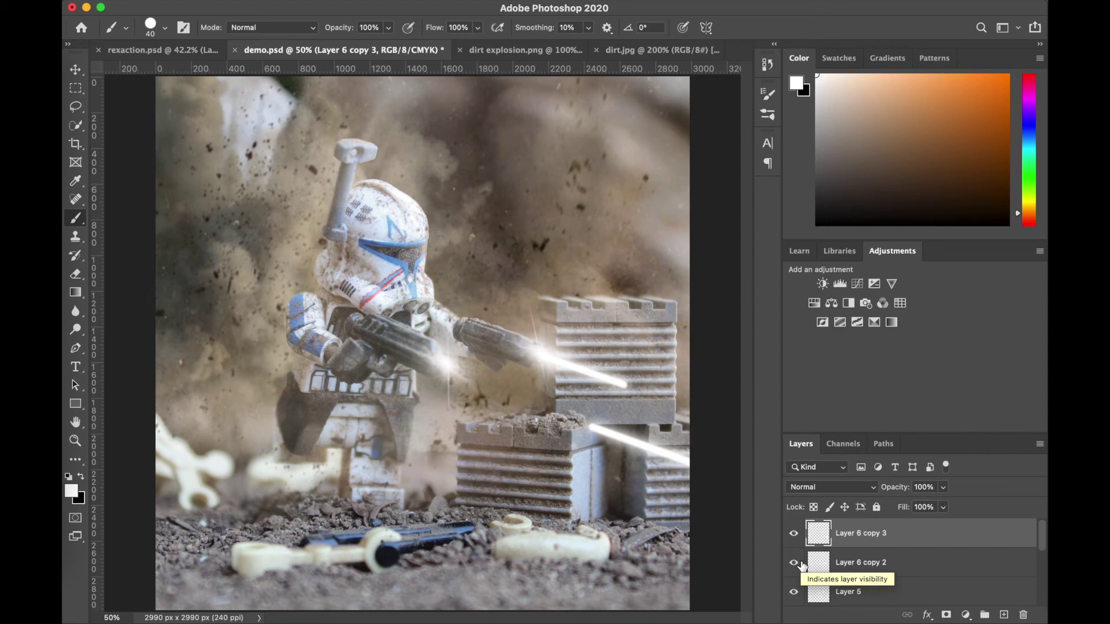
Apply a Motion Blur of -14° and 27 pixels to the first bolt on Layer 6 copy 2.
{"action": "left_click", "coordinate": [880, 565]}
{"action": "key", "text": "super+alt+f"}
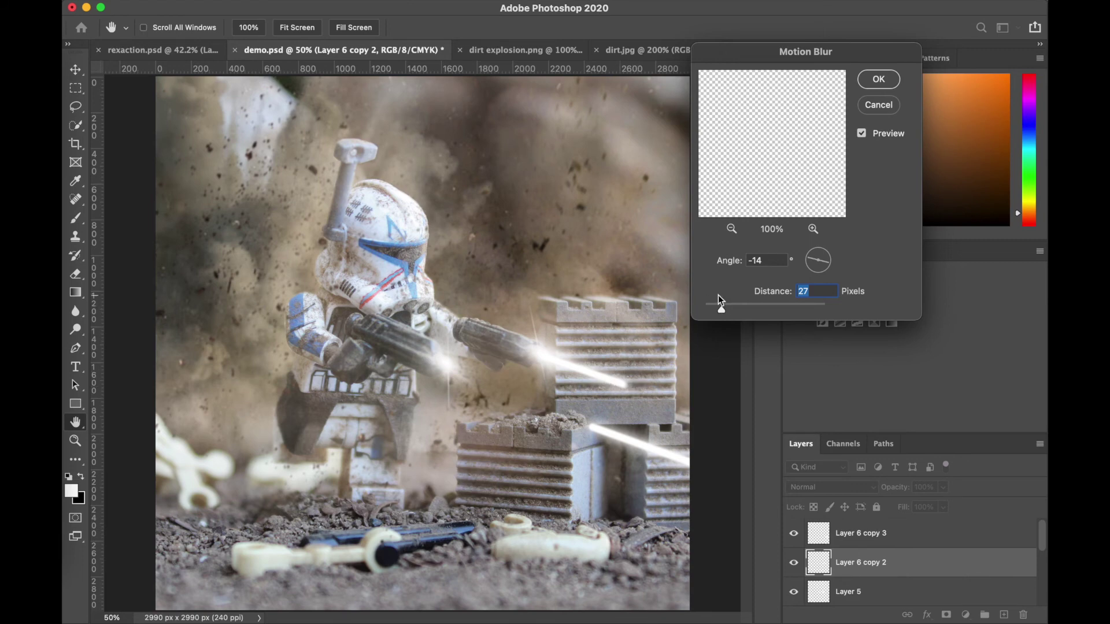
{"action": "left_click_drag", "start_coordinate": [722, 310], "coordinate": [719, 309]}
Add a black Solid Color fill layer and move it below Layer 6 copy 3.
{"action": "left_click", "coordinate": [967, 616]}
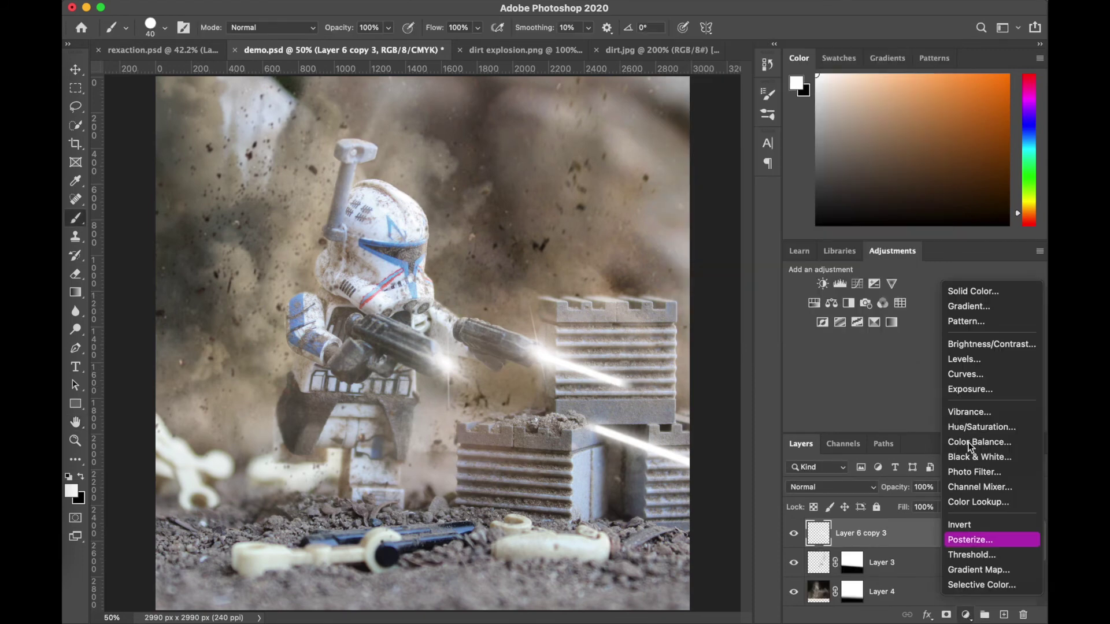
{"action": "left_click", "coordinate": [986, 292]}
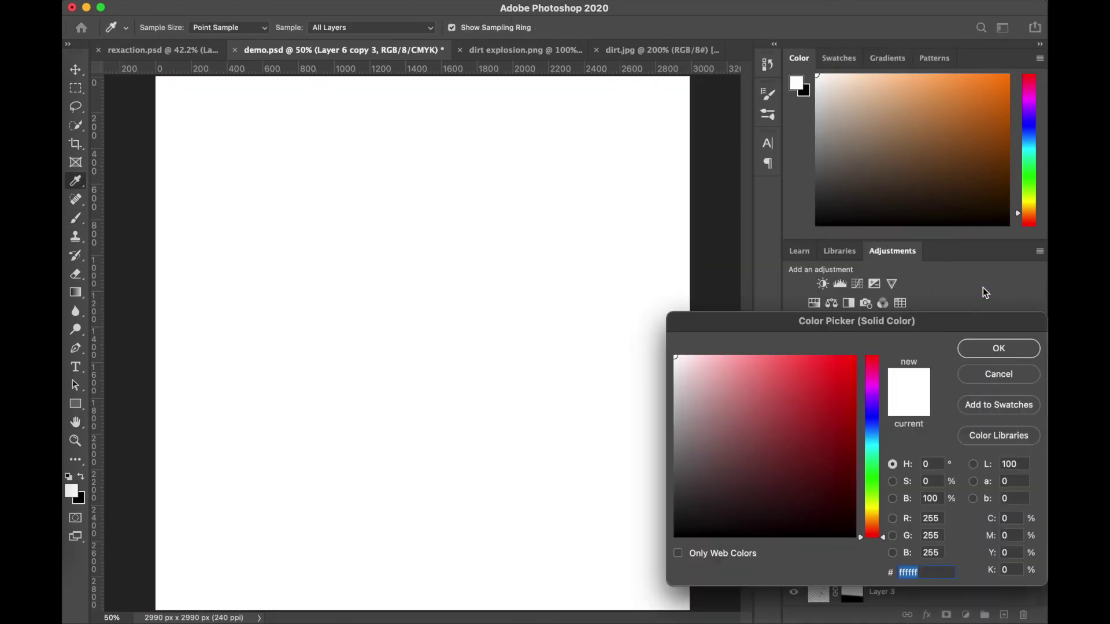
{"action": "type", "text": "0"}
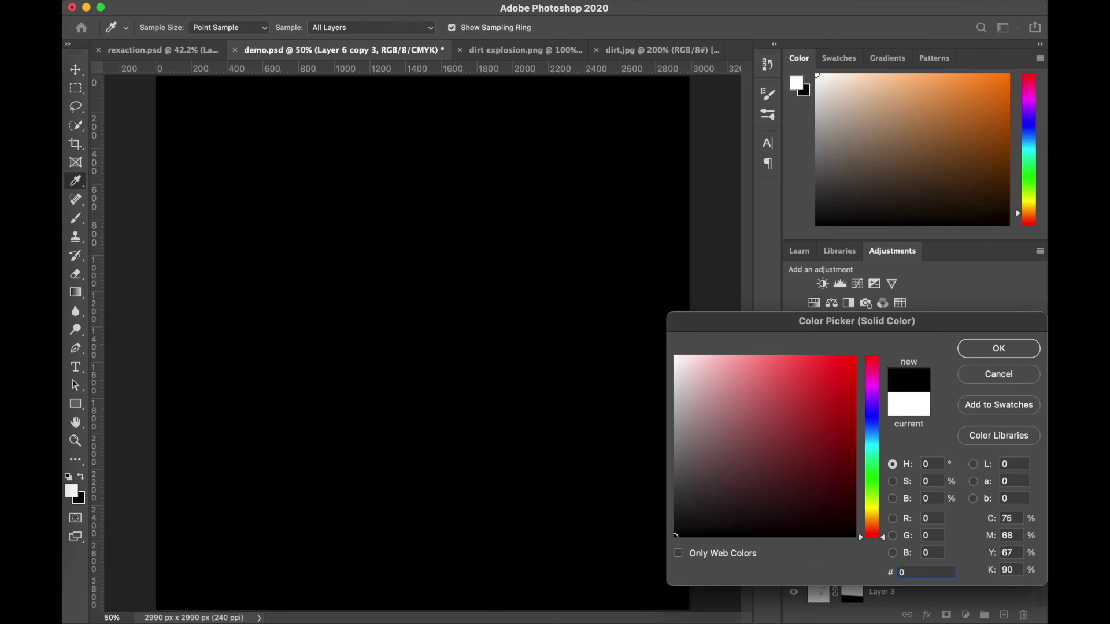
{"action": "key", "text": "Return"}
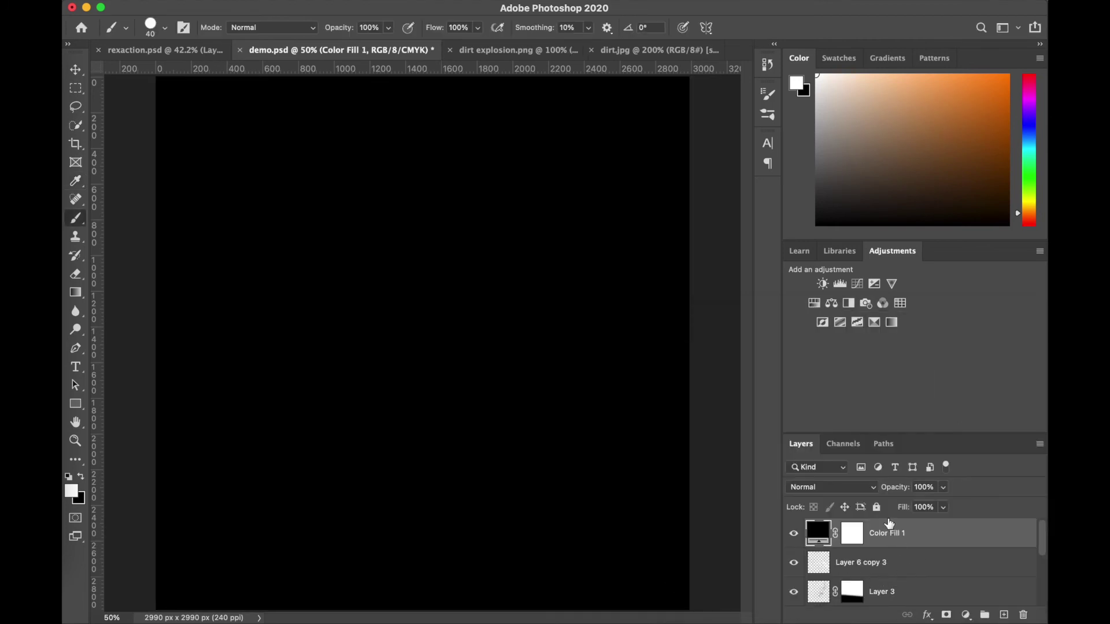
{"action": "left_click", "coordinate": [890, 533]}
{"action": "left_click_drag", "start_coordinate": [890, 533], "coordinate": [873, 570]}
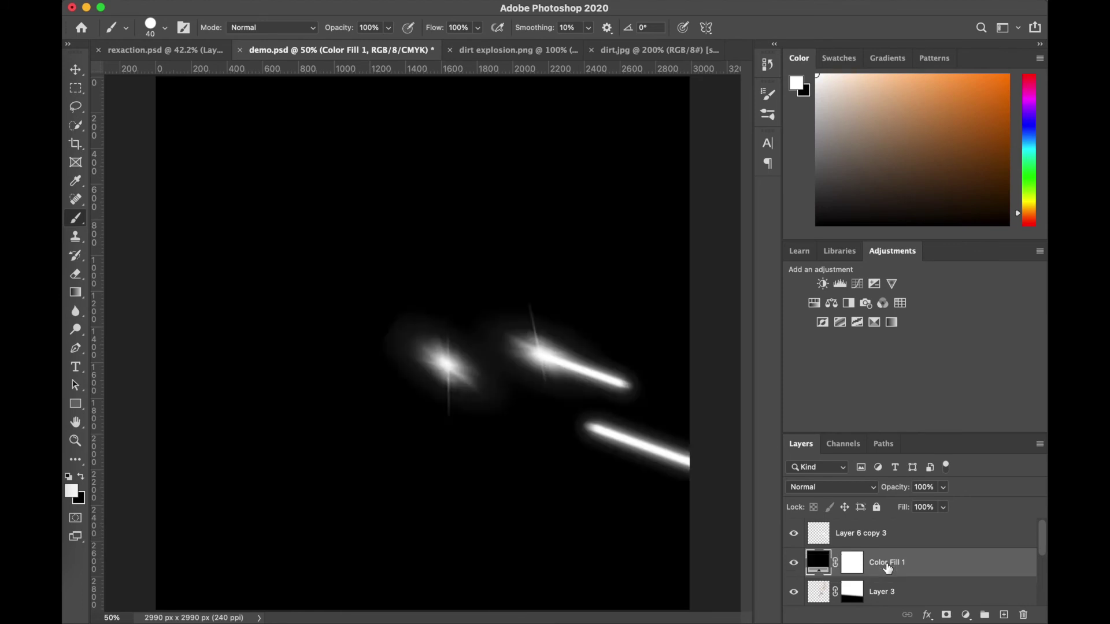
Merge the black fill into Layer 6 copy 3 and set its blend mode to Screen.
{"action": "left_click", "coordinate": [870, 532], "text": "shift"}
{"action": "right_click", "coordinate": [872, 529]}
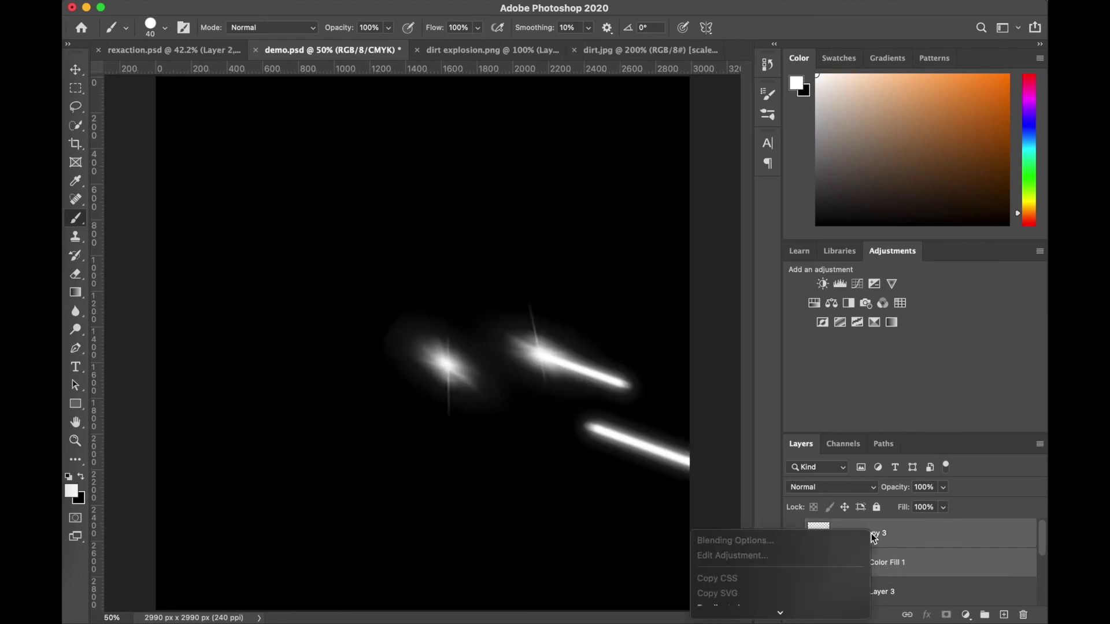
{"action": "scroll", "coordinate": [751, 550], "scroll_direction": "down", "scroll_amount": 10}
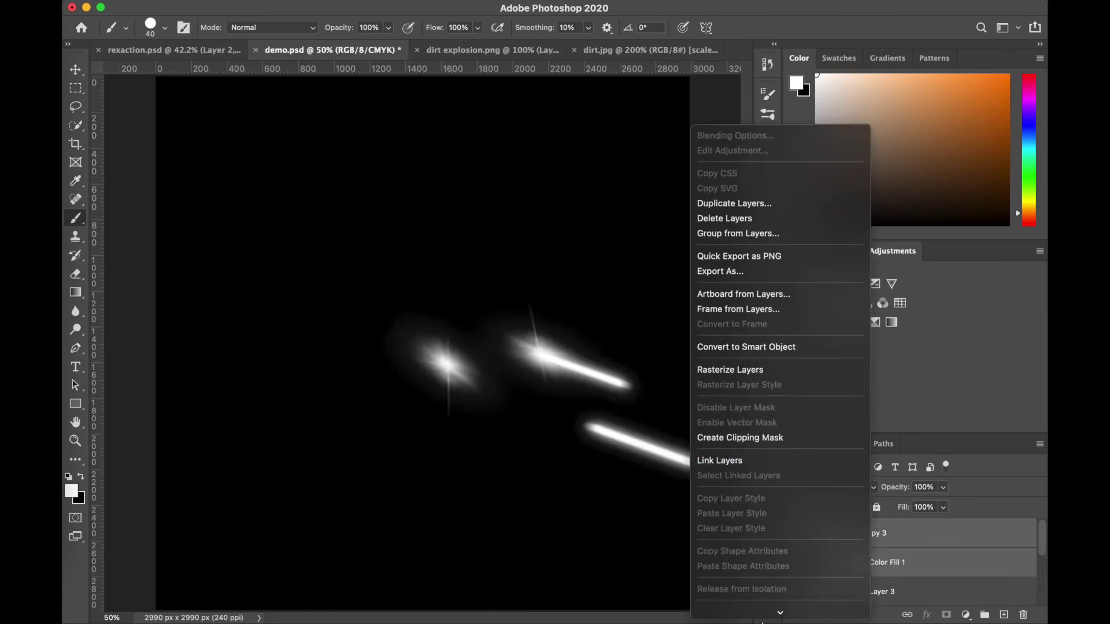
{"action": "left_click", "coordinate": [743, 493]}
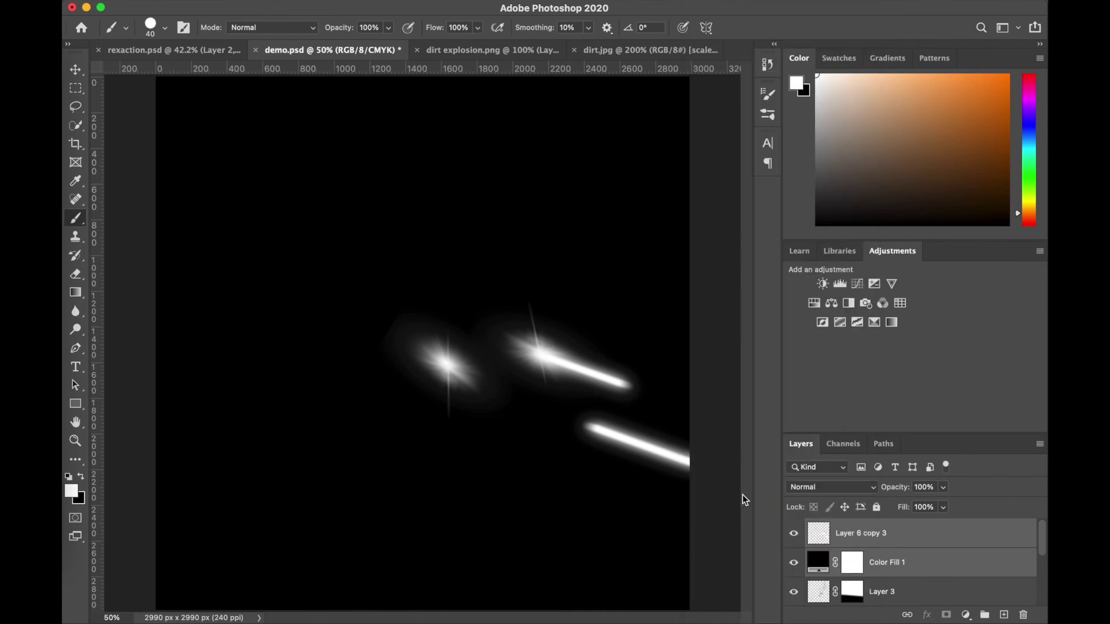
{"action": "left_click", "coordinate": [826, 492]}
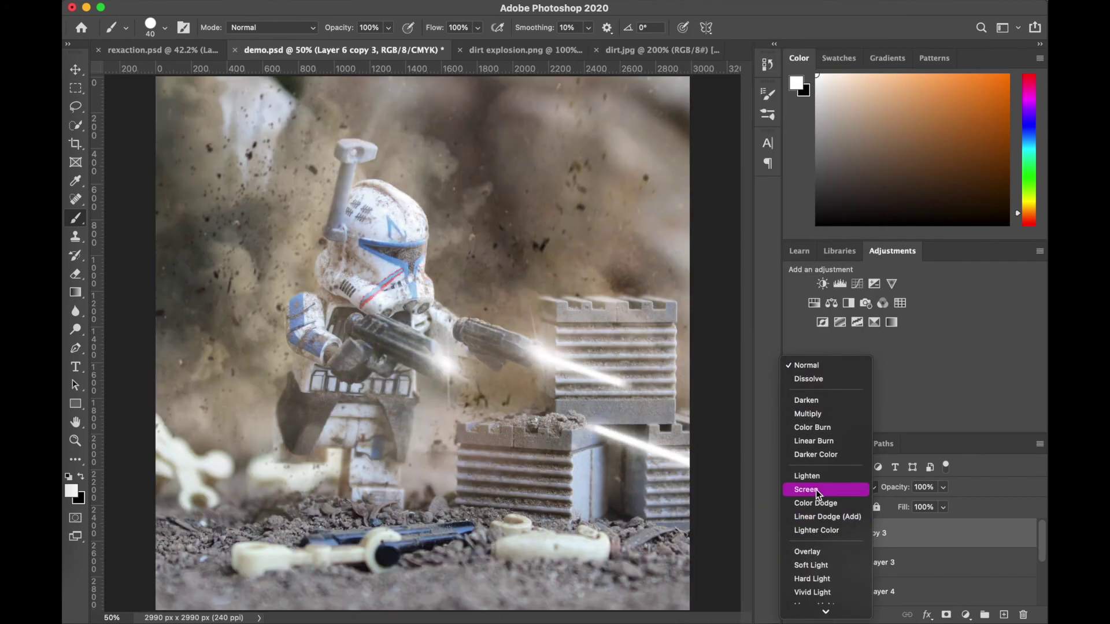
{"action": "left_click", "coordinate": [830, 489]}
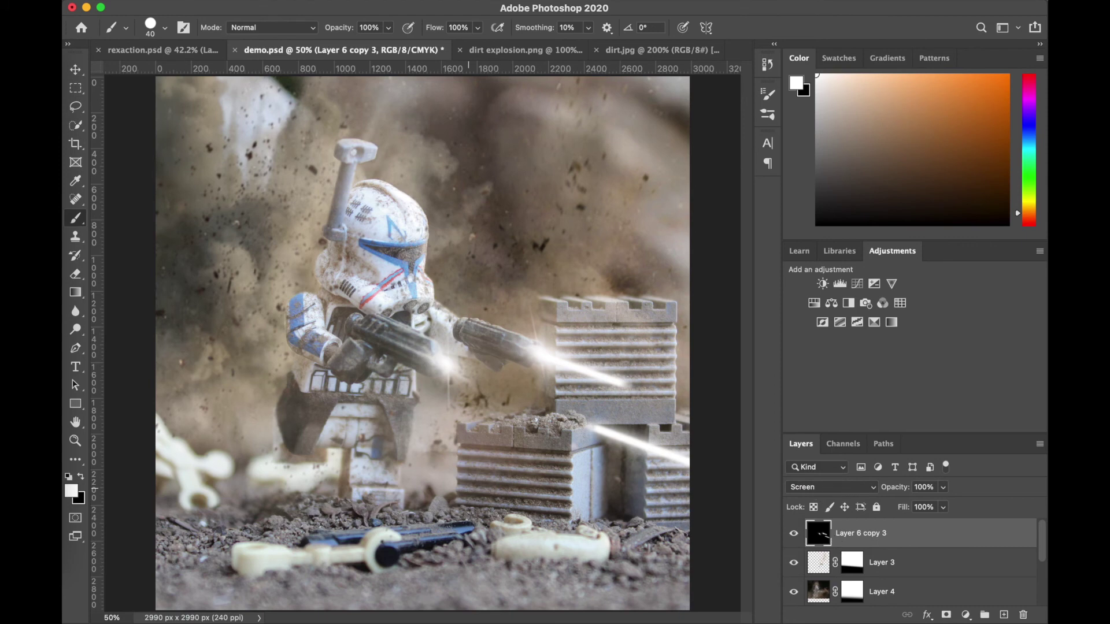
Open Curves and Hue/Saturation on the bolt layer, closing both unchanged.
{"action": "key", "text": "super+m"}
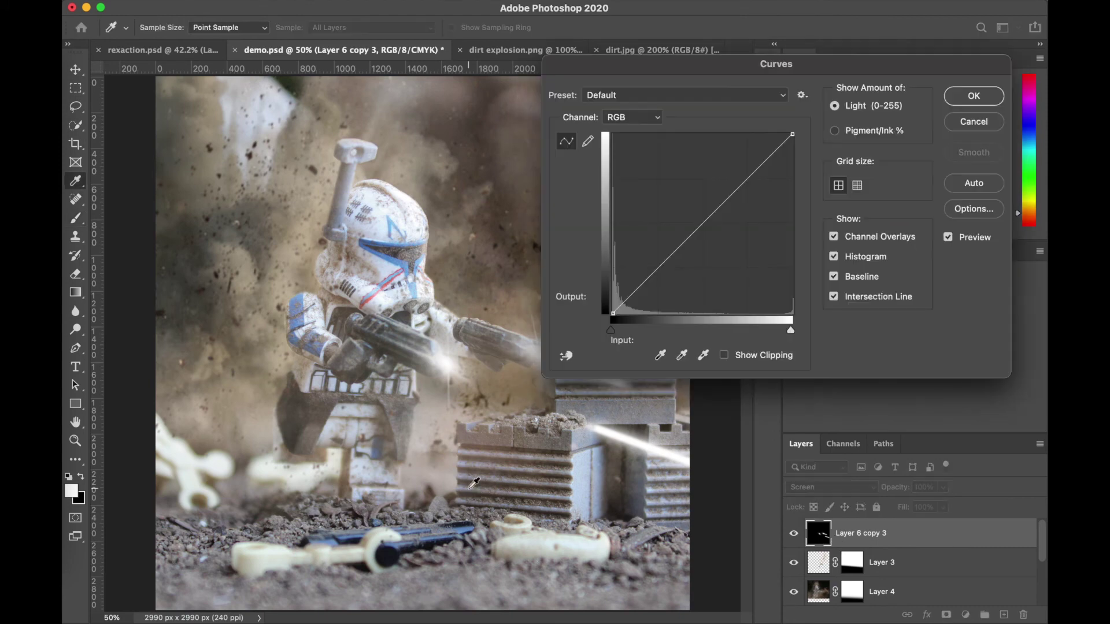
{"action": "left_click", "coordinate": [975, 98]}
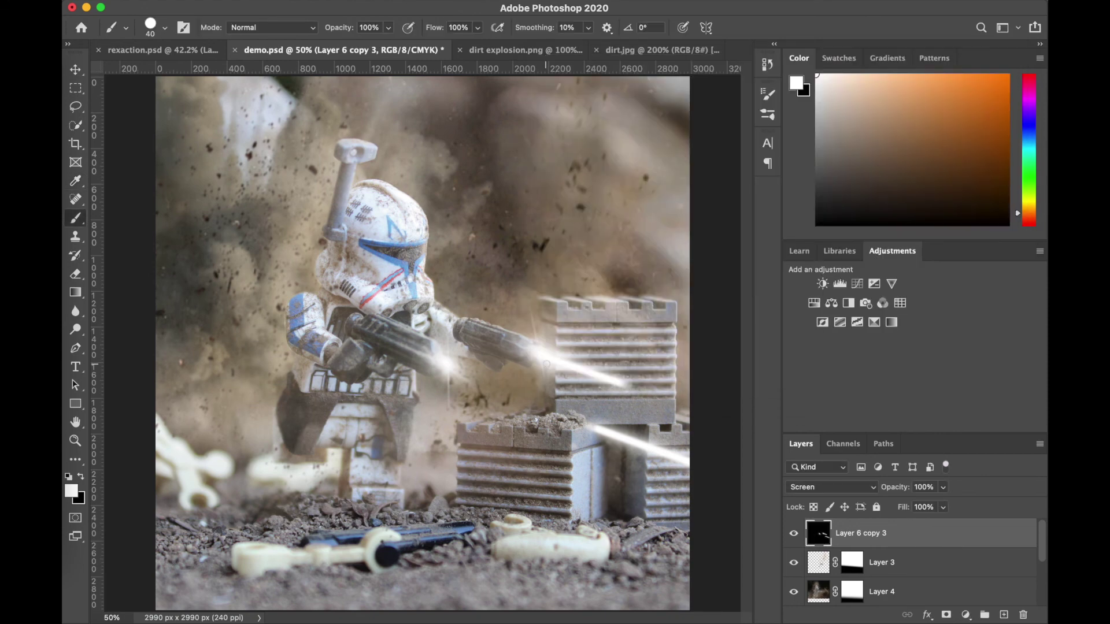
{"action": "key", "text": "super+u"}
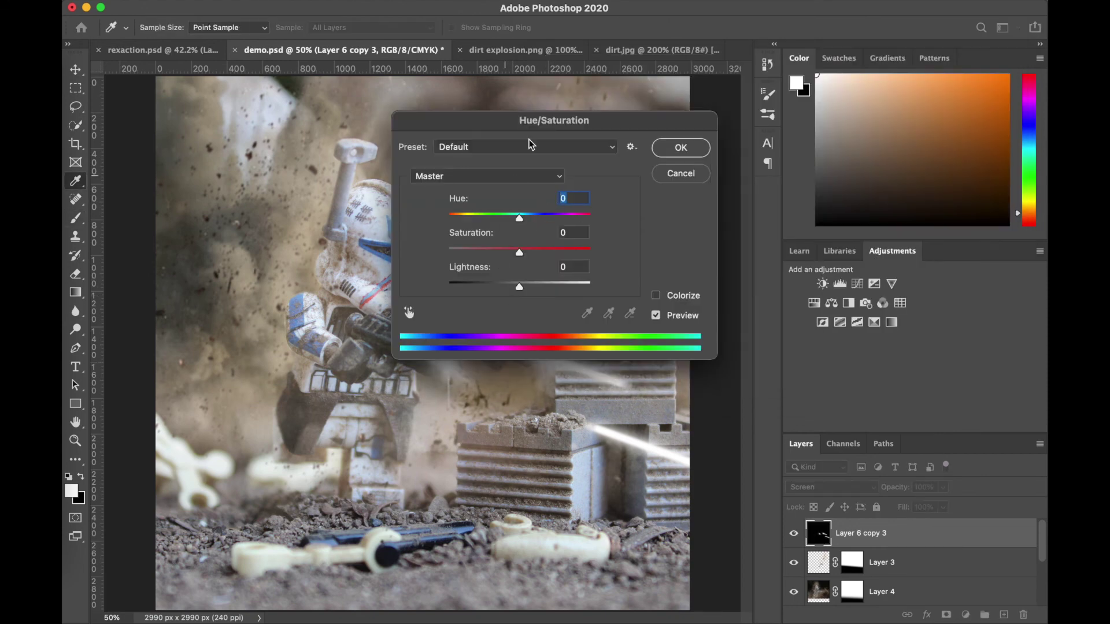
{"action": "left_click", "coordinate": [693, 177]}
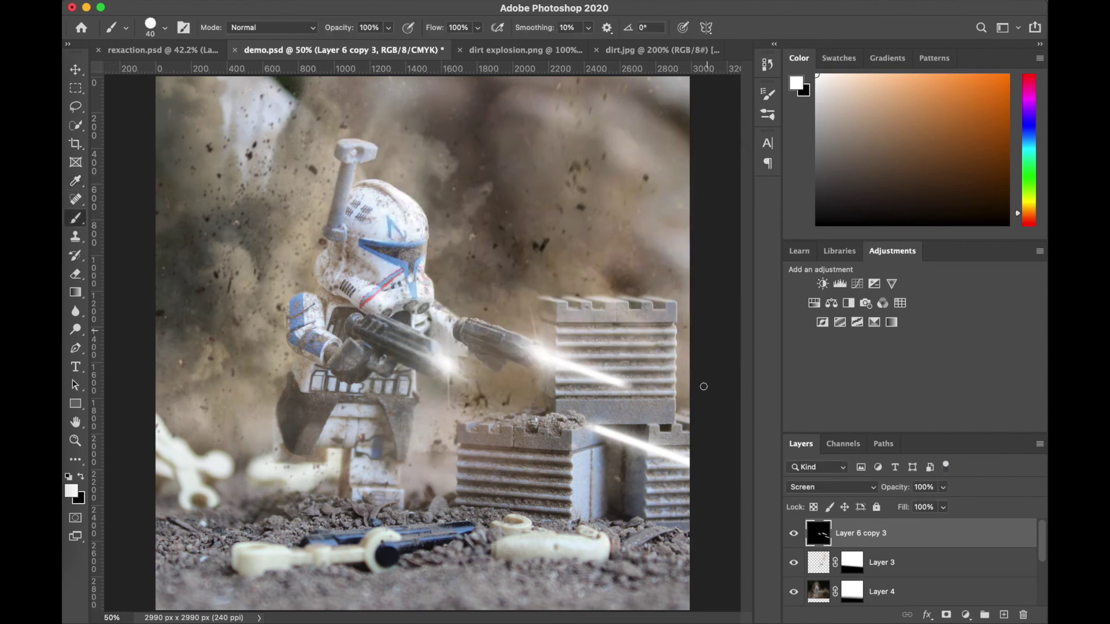
Reopen Curves and bend the Red channel curve down to cool the bolts.
{"action": "key", "text": "super+m"}
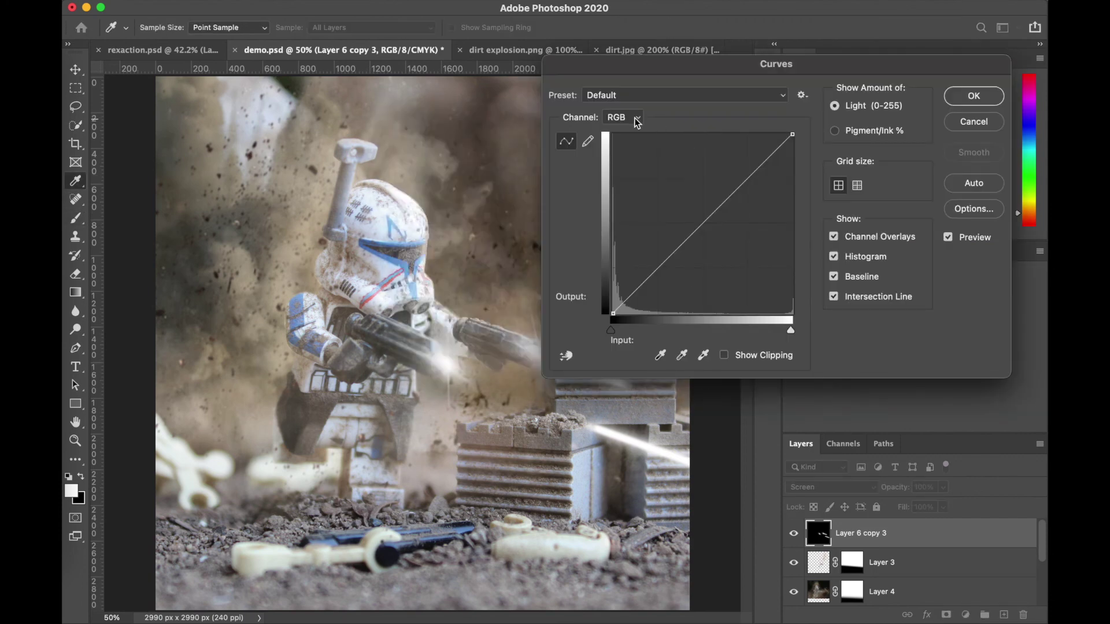
{"action": "left_click_drag", "start_coordinate": [652, 63], "coordinate": [681, 13]}
{"action": "left_click", "coordinate": [662, 68]}
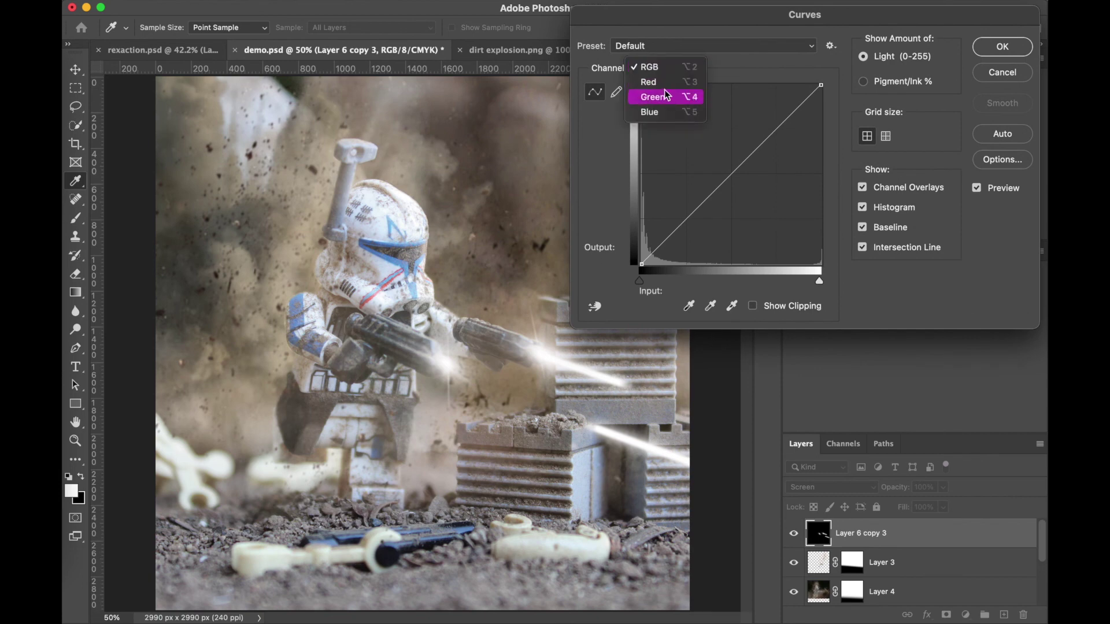
{"action": "left_click", "coordinate": [649, 81]}
{"action": "left_click_drag", "start_coordinate": [731, 175], "coordinate": [756, 197]}
Check the Blue channel curve, then raise the RGB midpoint to brighten the bolts.
{"action": "left_click", "coordinate": [652, 67]}
{"action": "left_click", "coordinate": [651, 96]}
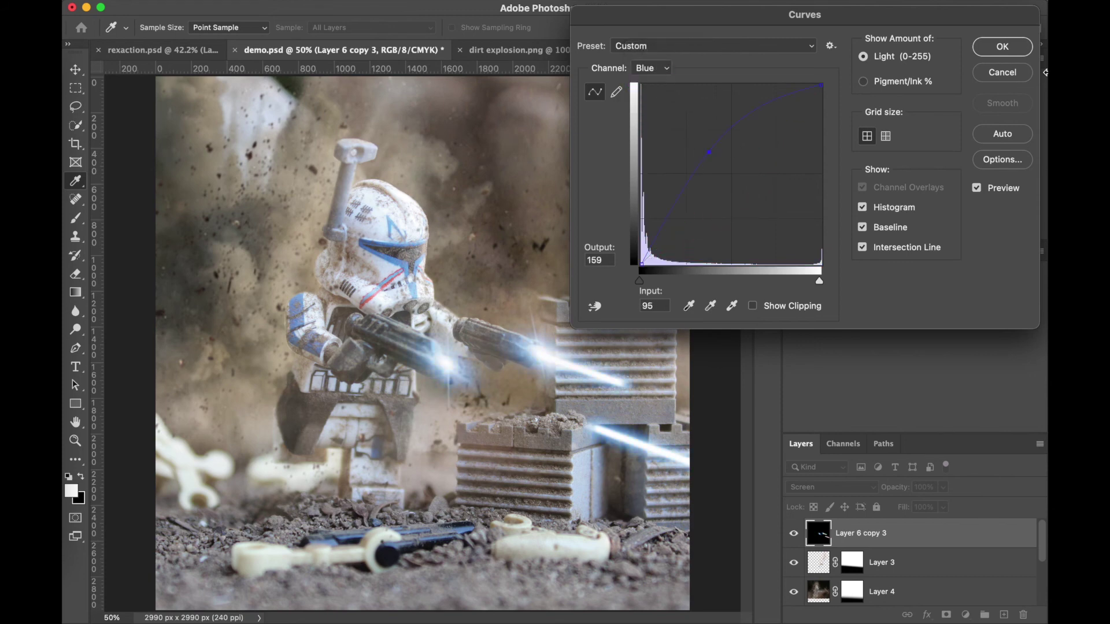
{"action": "left_click", "coordinate": [648, 68]}
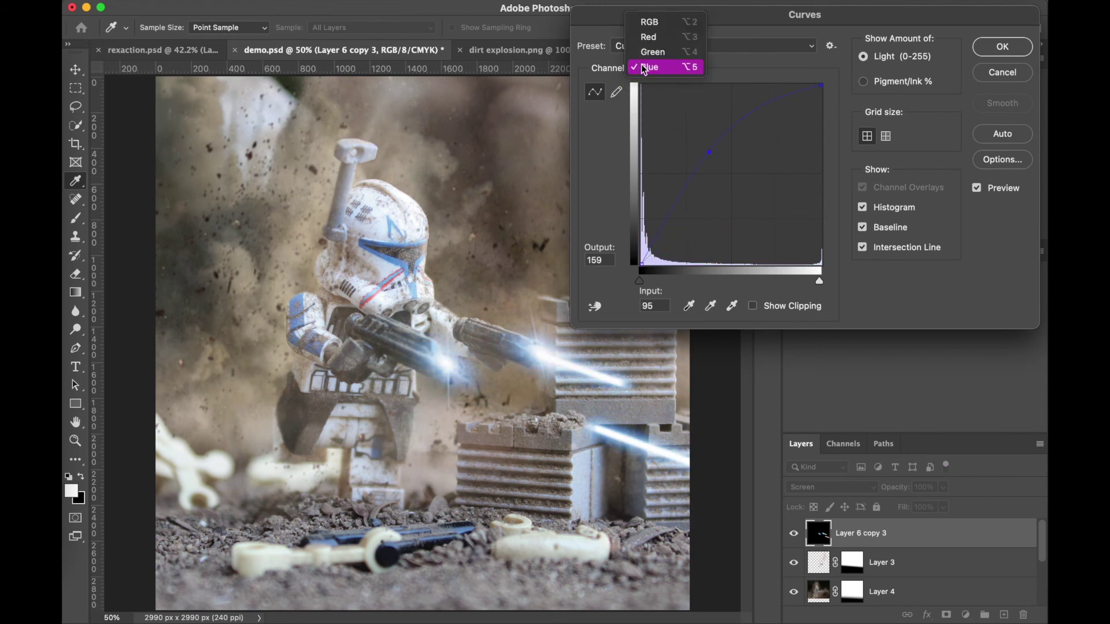
{"action": "left_click", "coordinate": [646, 21]}
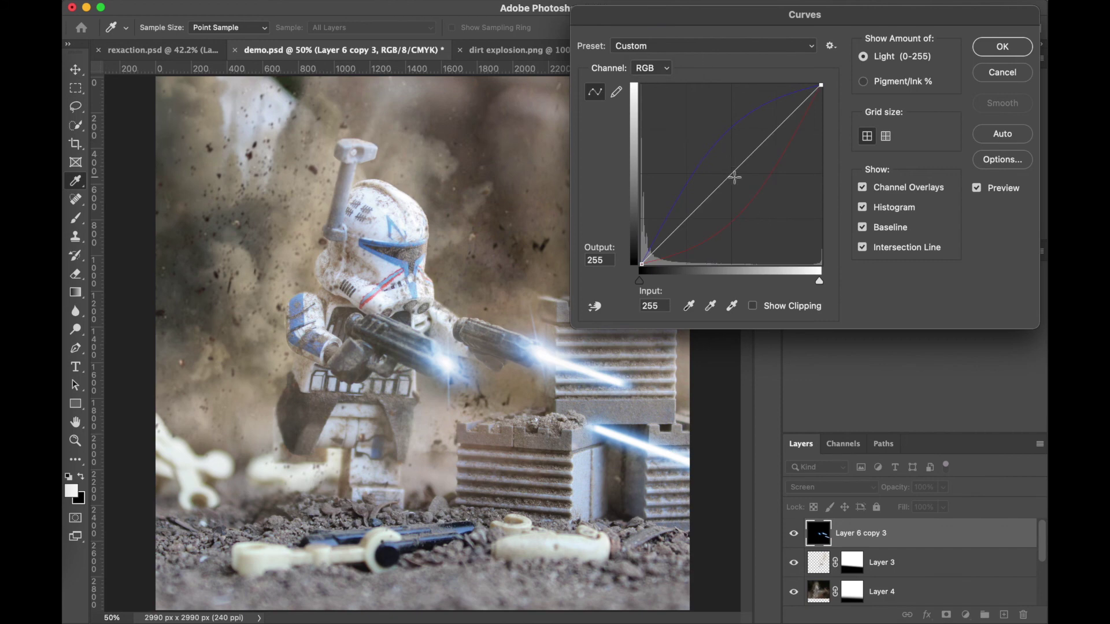
{"action": "mouse_move", "coordinate": [731, 174]}
{"action": "left_mouse_down"}
{"action": "mouse_move", "coordinate": [718, 163]}
{"action": "mouse_move", "coordinate": [746, 189]}
{"action": "mouse_move", "coordinate": [720, 168]}
{"action": "mouse_move", "coordinate": [733, 179]}
{"action": "left_mouse_up"}
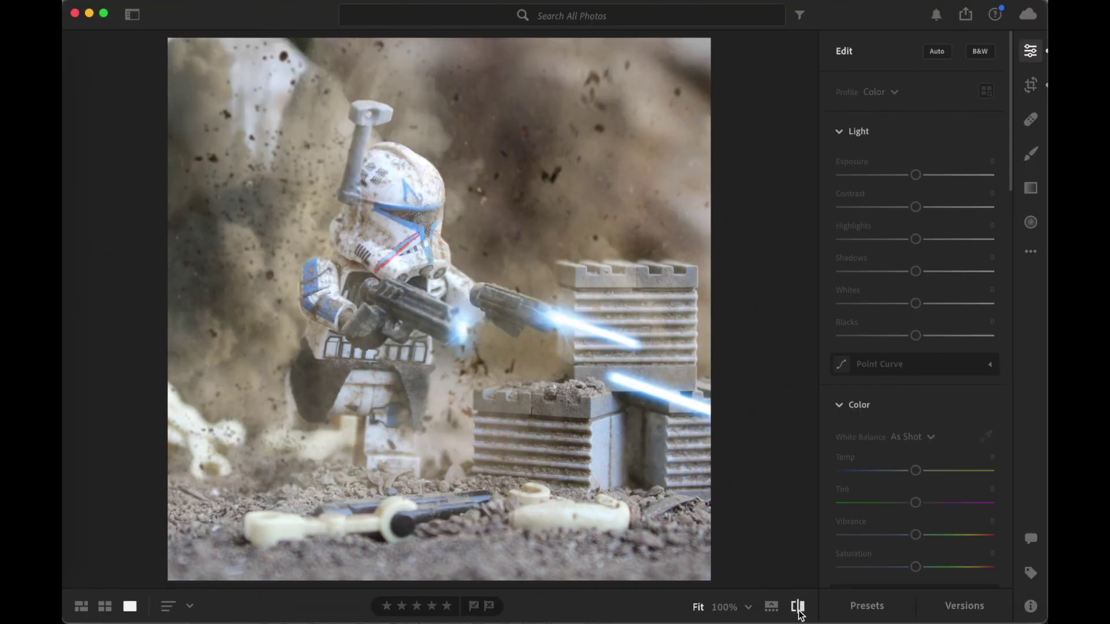
Review the Lightroom edit with Contrast +45, Highlights −21, Shadows +35, Temp +6, then open brush masking.
{"action": "left_click", "coordinate": [799, 607]}
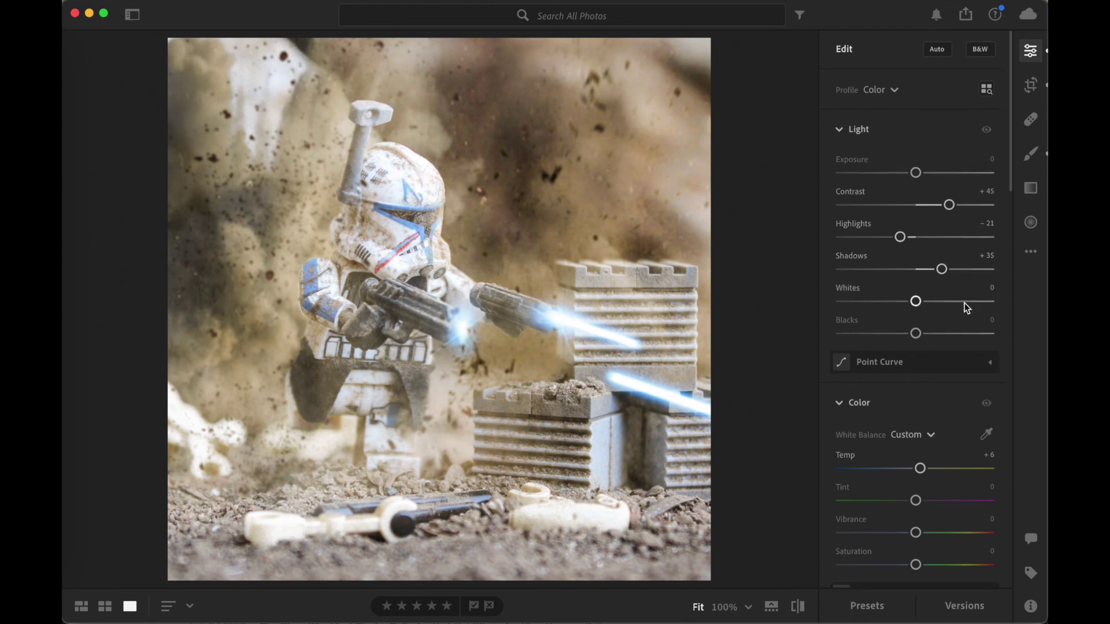
{"action": "scroll", "coordinate": [964, 303], "scroll_direction": "down", "scroll_amount": 2}
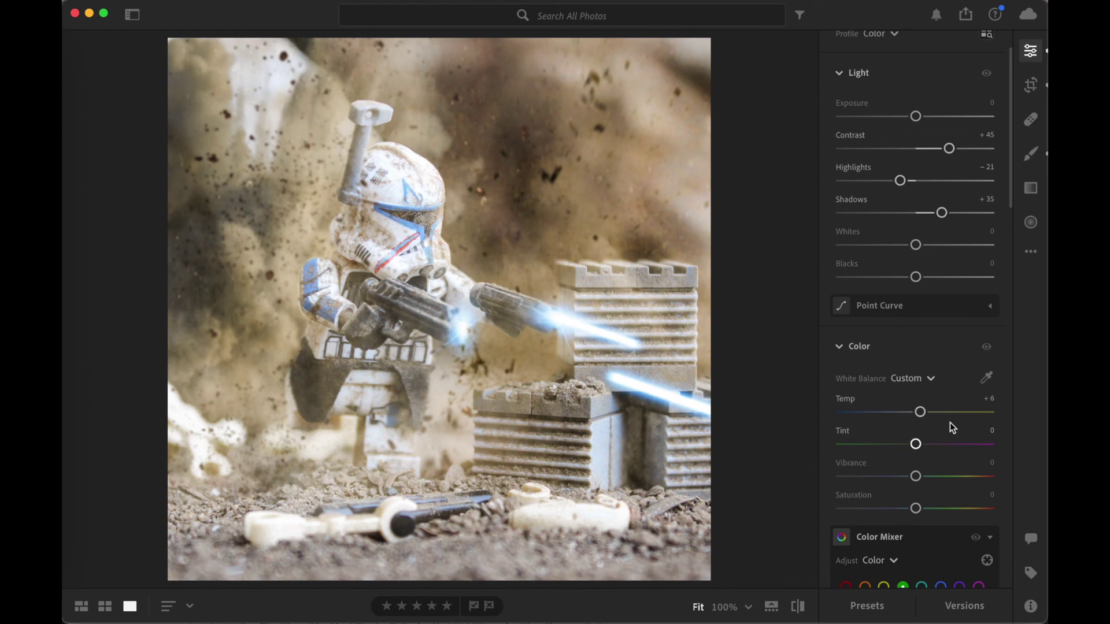
{"action": "left_click", "coordinate": [1035, 155]}
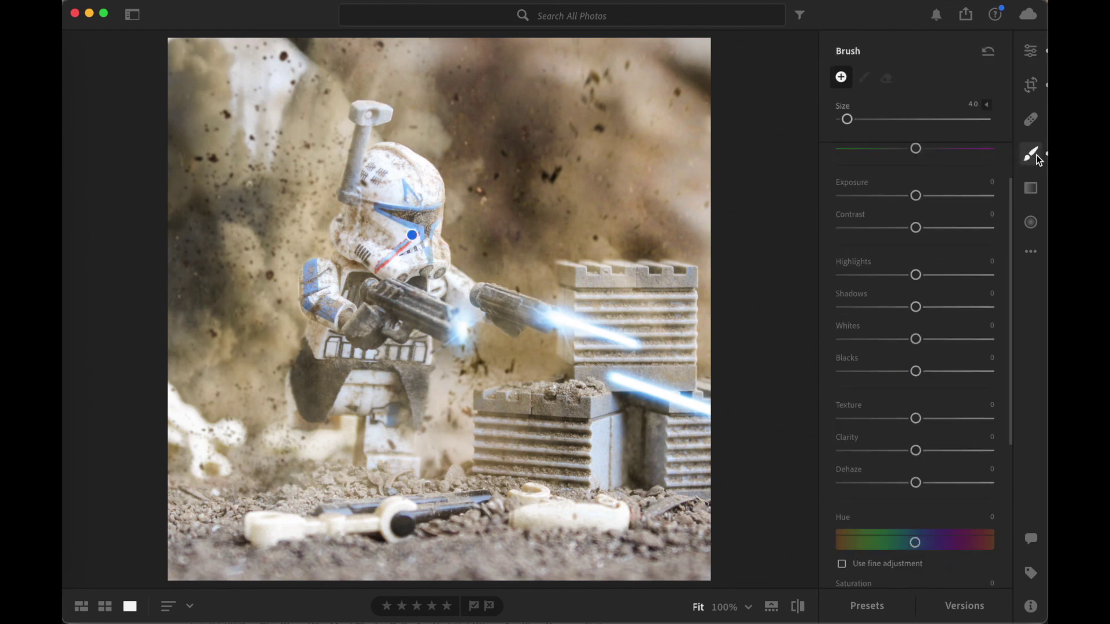
{"action": "scroll", "coordinate": [907, 377], "scroll_direction": "down", "scroll_amount": 5}
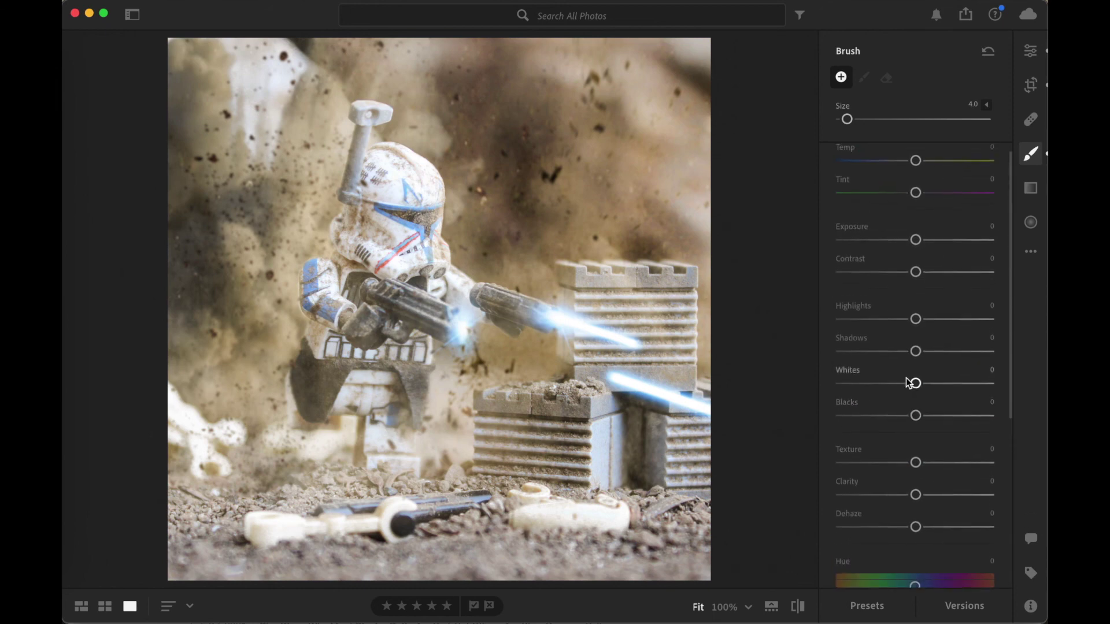
{"action": "left_click", "coordinate": [412, 235]}
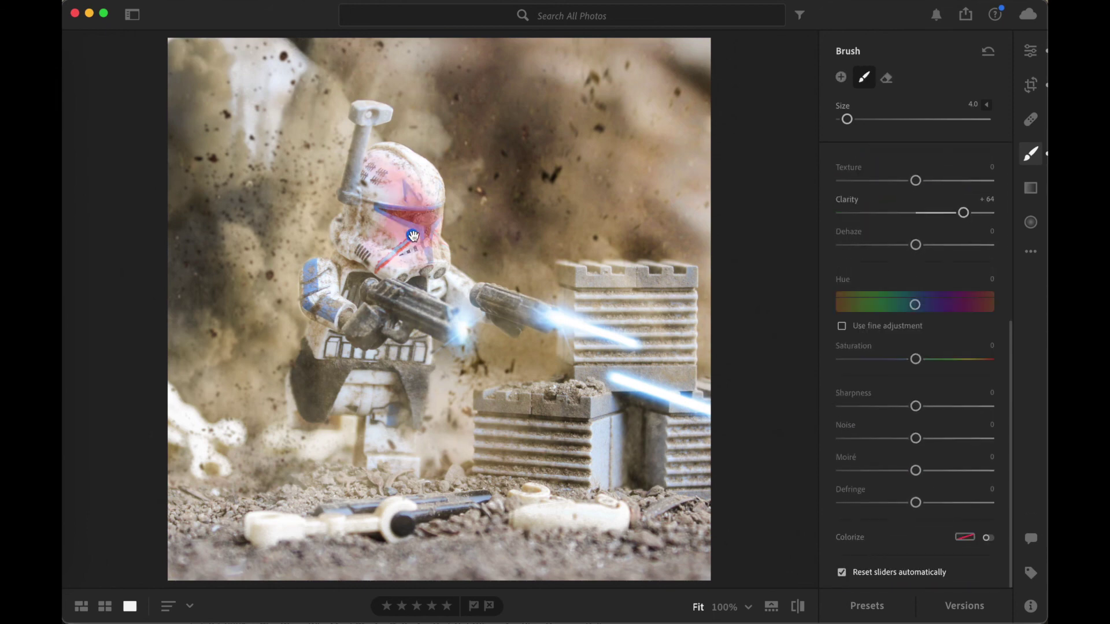
{"action": "key", "text": "e"}
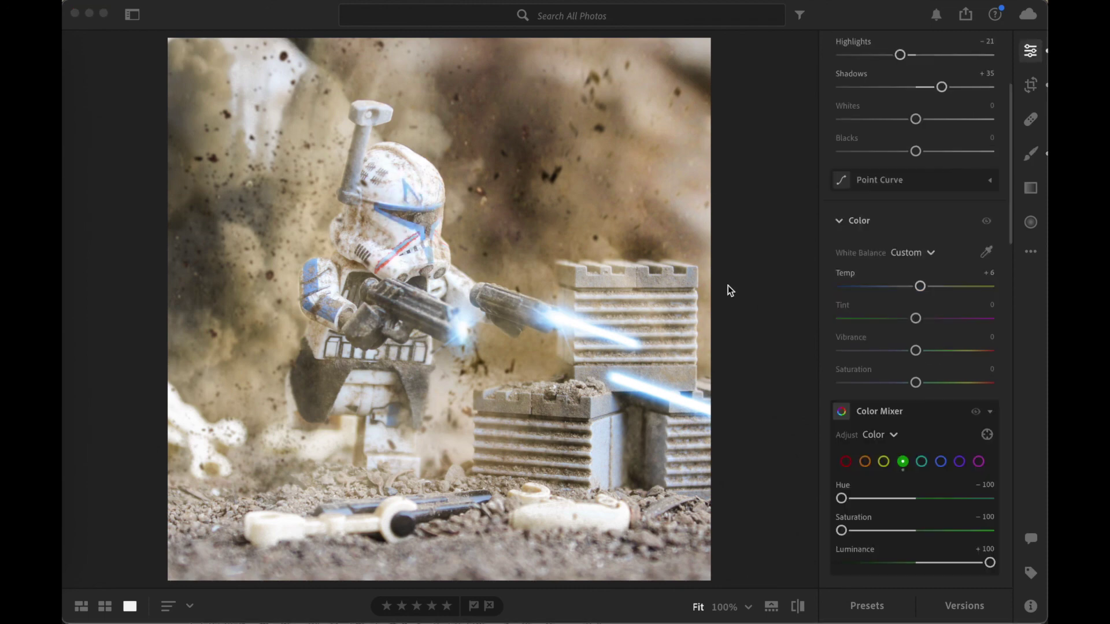